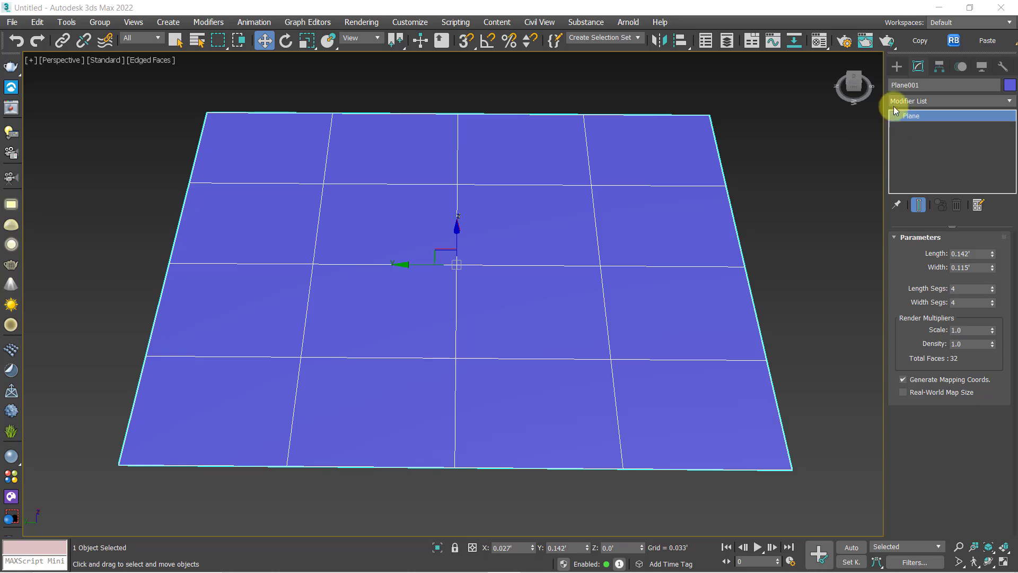
Apply a Tessellate modifier to the blue plane
{"action": "left_click", "coordinate": [894, 102]}
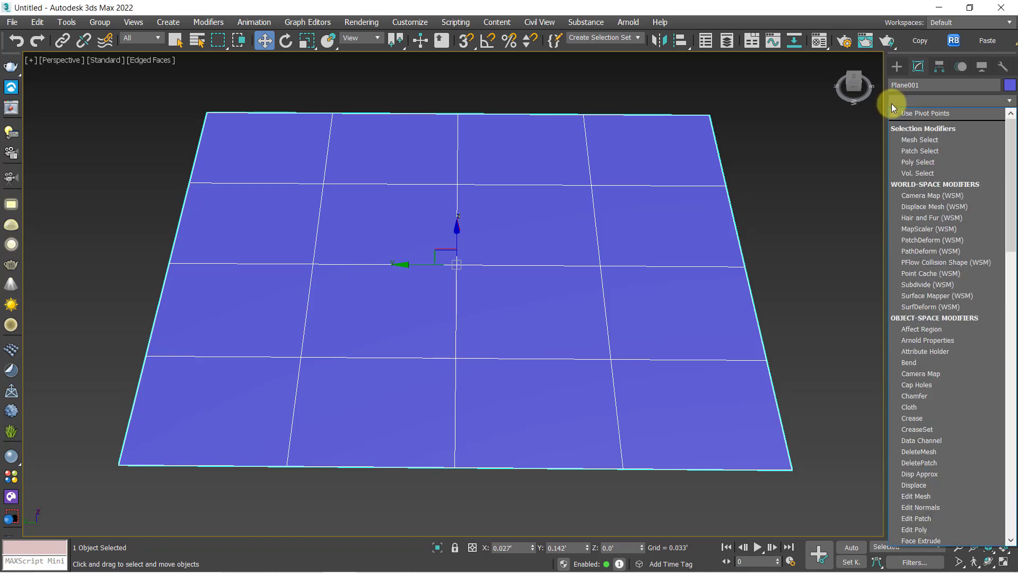
{"action": "key", "text": "t"}
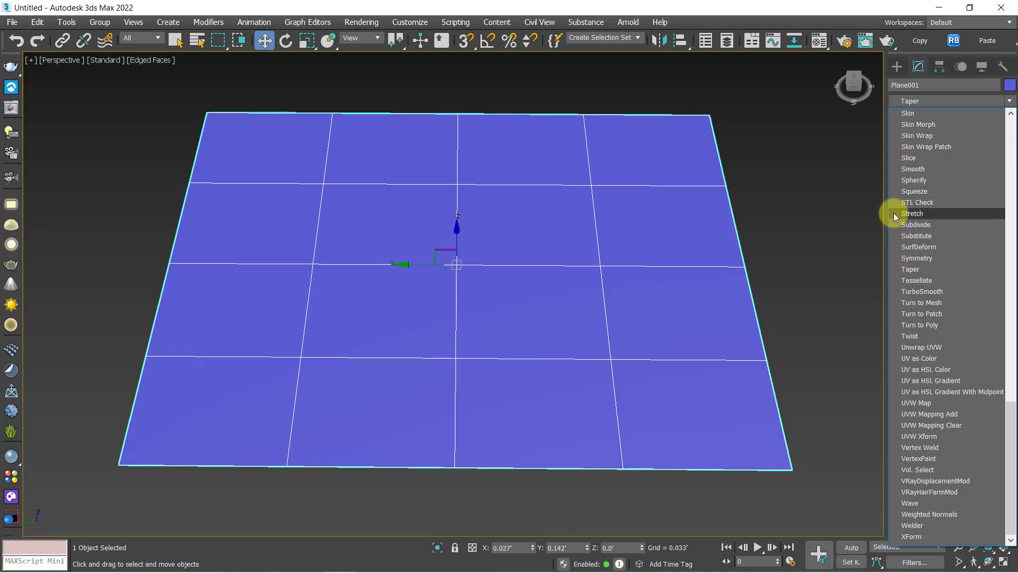
{"action": "left_click", "coordinate": [896, 280]}
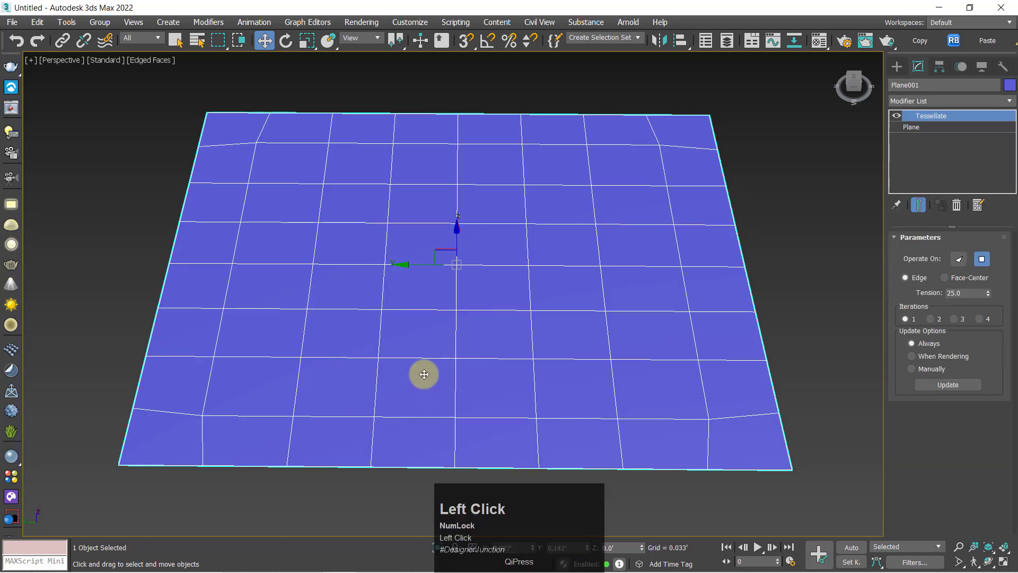
{"action": "key", "text": "z"}
{"action": "middle_click_drag", "start_coordinate": [379, 352], "coordinate": [380, 308]}
{"action": "scroll", "coordinate": [381, 309], "scroll_direction": "down", "scroll_amount": 3}
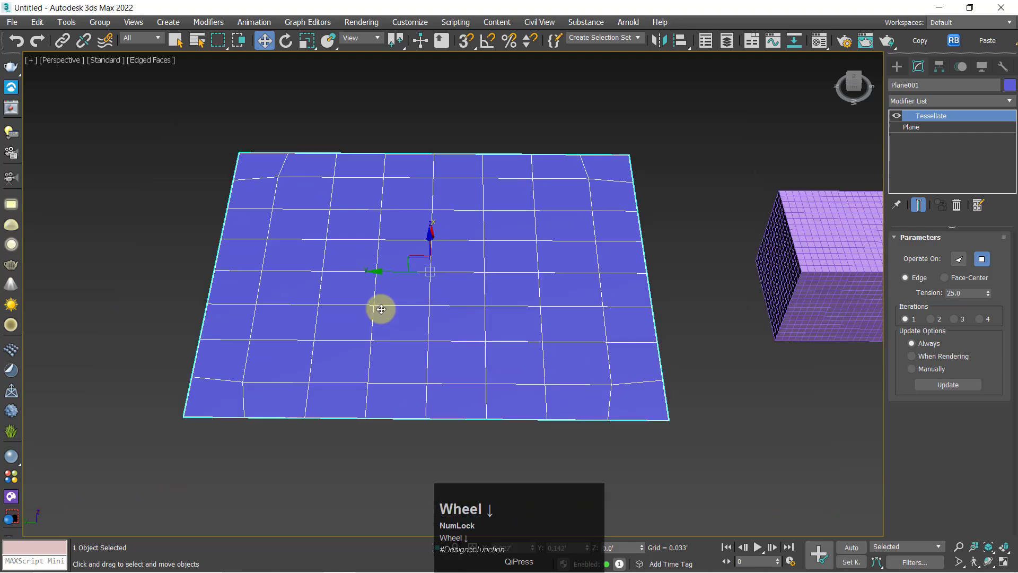
{"action": "left_click", "coordinate": [904, 101]}
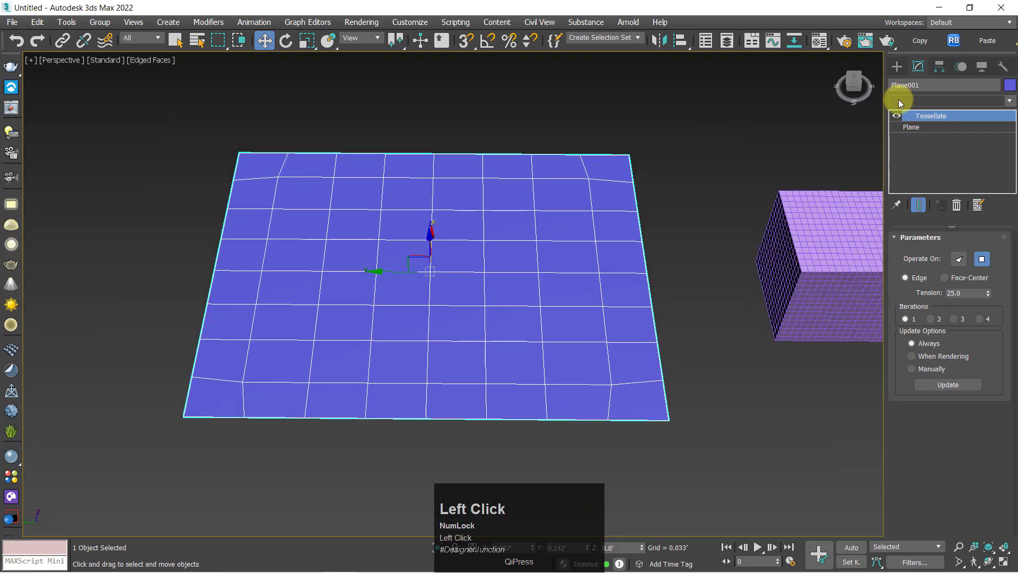
{"action": "left_click_drag", "start_coordinate": [1010, 183], "coordinate": [995, 513]}
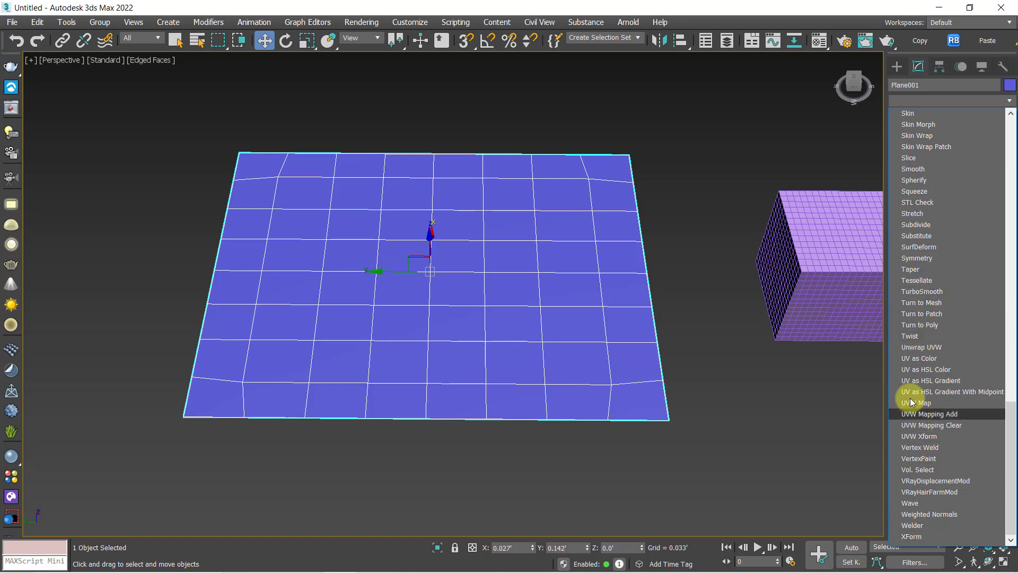
{"action": "left_click", "coordinate": [916, 280]}
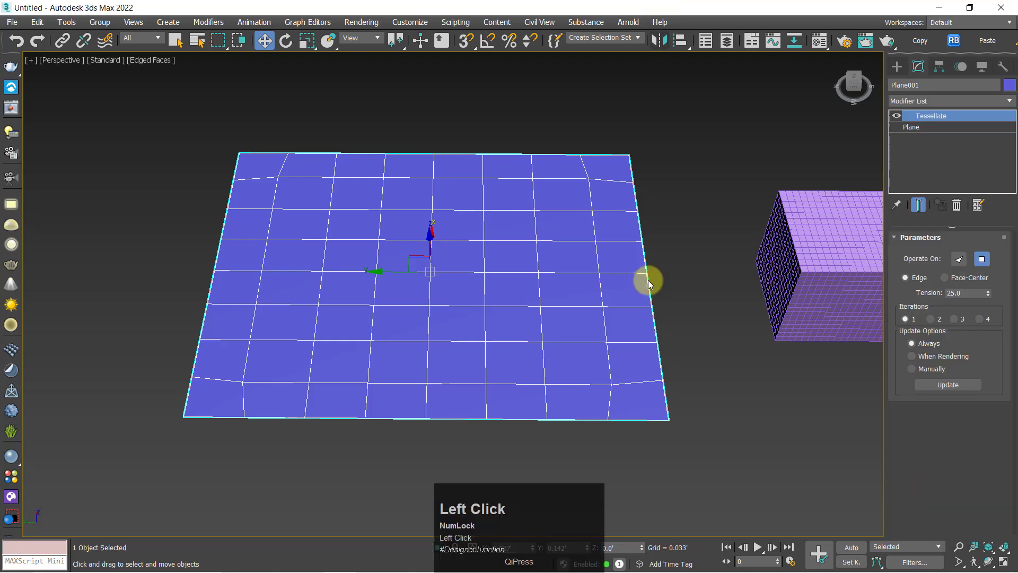
Examine the tessellated plane's edge layout up close and from slightly different angles
{"action": "middle_click_drag", "start_coordinate": [471, 293], "coordinate": [465, 269]}
{"action": "key", "text": "z"}
{"action": "scroll", "coordinate": [459, 270], "scroll_direction": "down", "scroll_amount": 3}
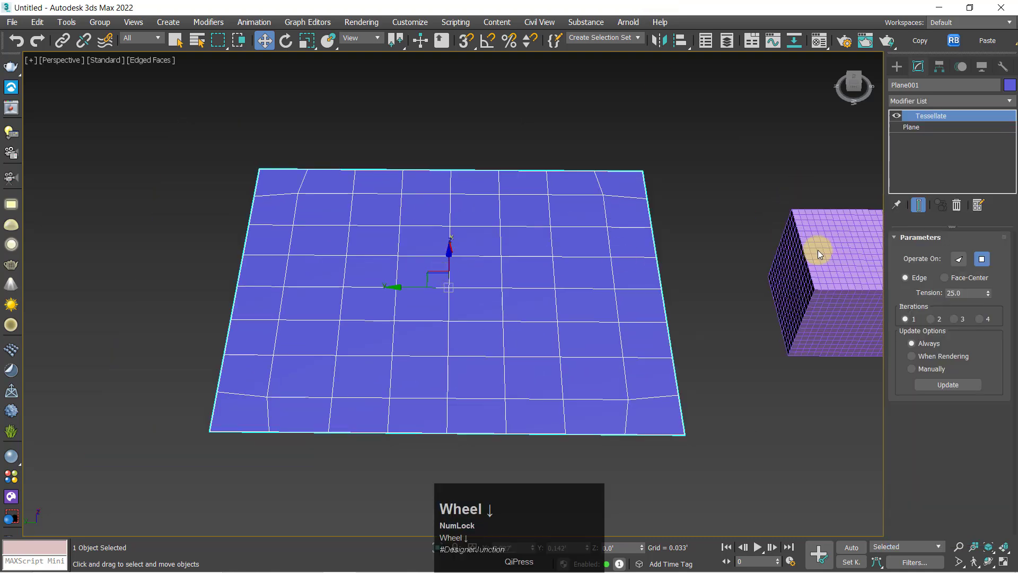
{"action": "middle_click_drag", "start_coordinate": [459, 304], "coordinate": [423, 312], "text": "alt"}
{"action": "key", "text": "z"}
{"action": "scroll", "coordinate": [434, 277], "scroll_direction": "down", "scroll_amount": 3}
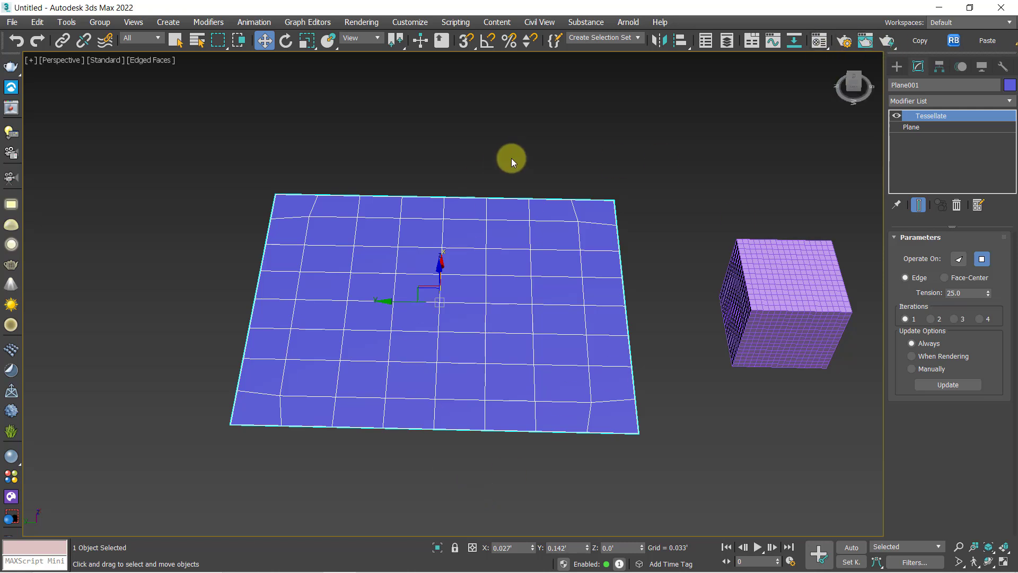
{"action": "key", "text": "z"}
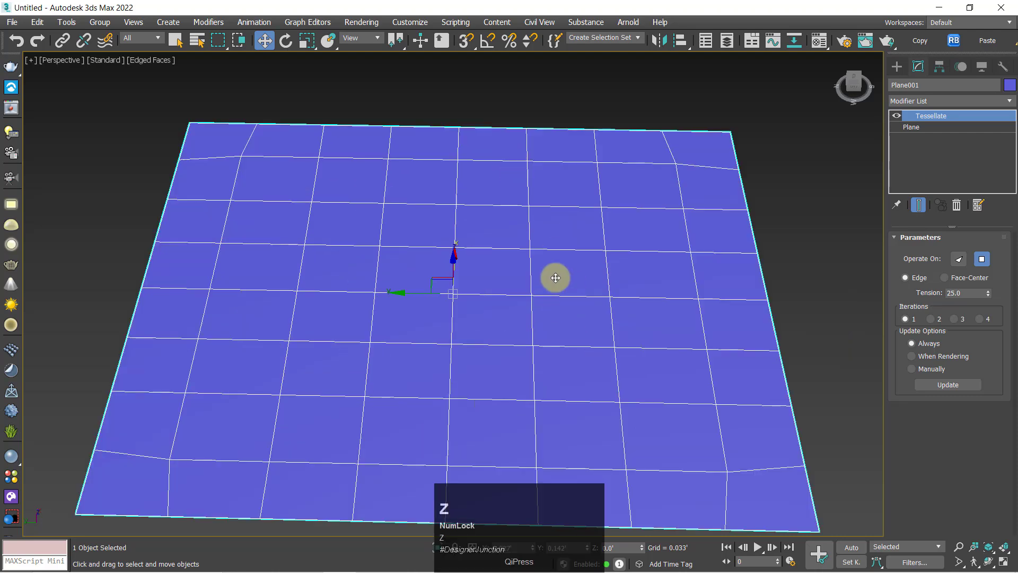
{"action": "middle_click_drag", "start_coordinate": [450, 293], "coordinate": [488, 302], "text": "alt"}
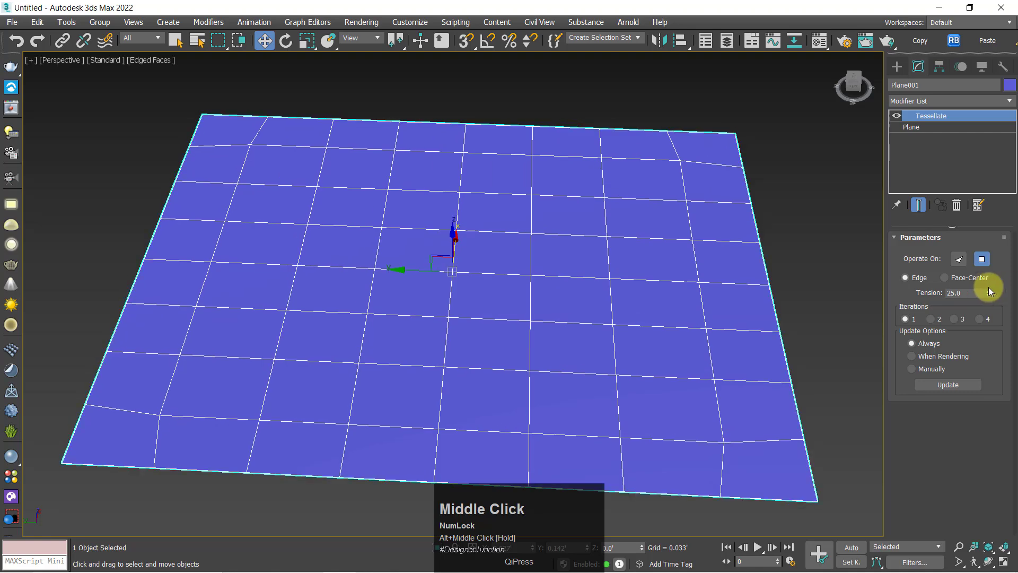
{"action": "middle_click_drag", "start_coordinate": [423, 304], "coordinate": [472, 297], "text": "alt"}
{"action": "scroll", "coordinate": [429, 301], "scroll_direction": "down", "scroll_amount": 3}
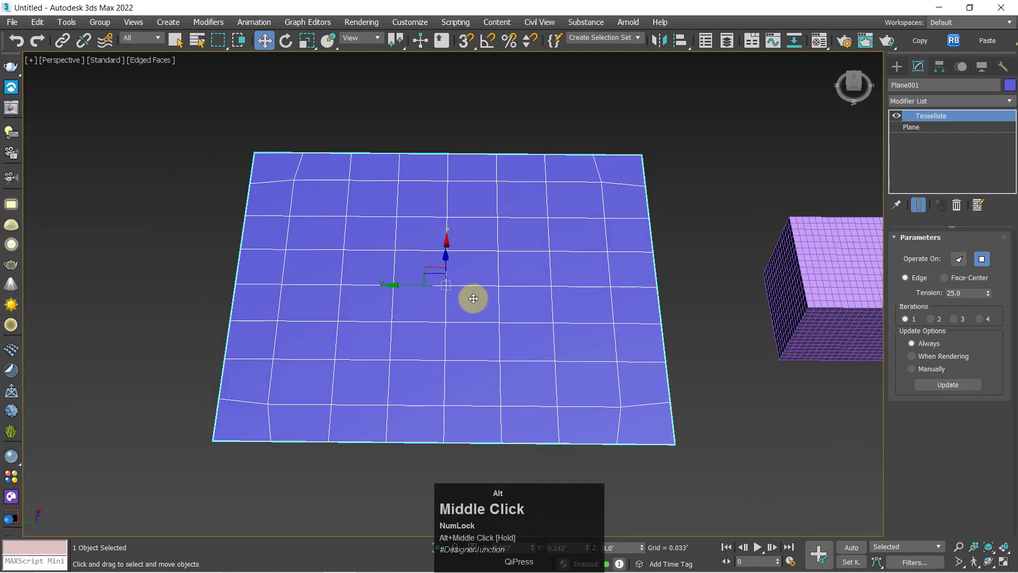
Try Tessellate's Faces mode and Face-Center subdivision on the plane, returning to Polygons with Edge
{"action": "left_click", "coordinate": [957, 260]}
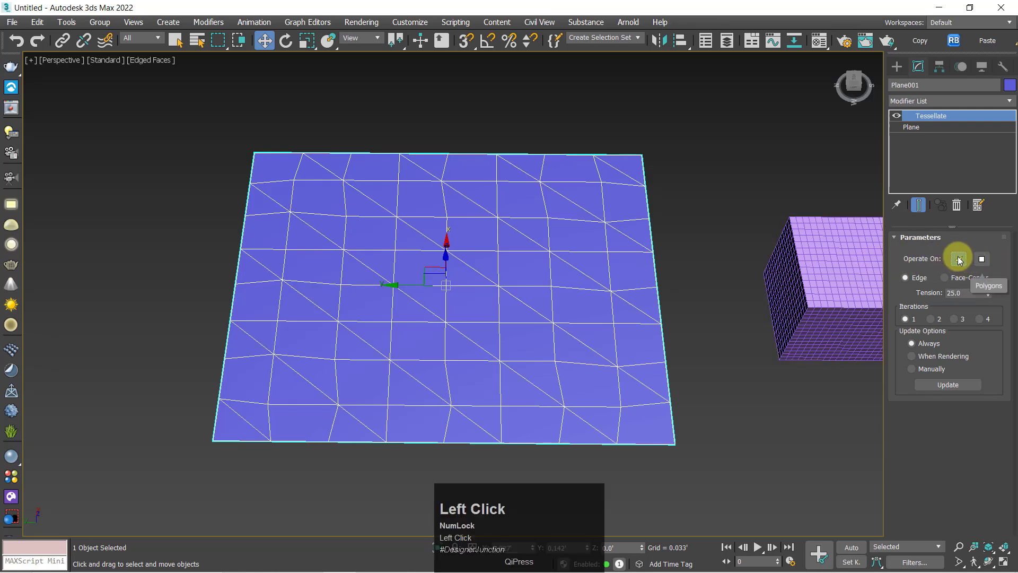
{"action": "left_click", "coordinate": [984, 259]}
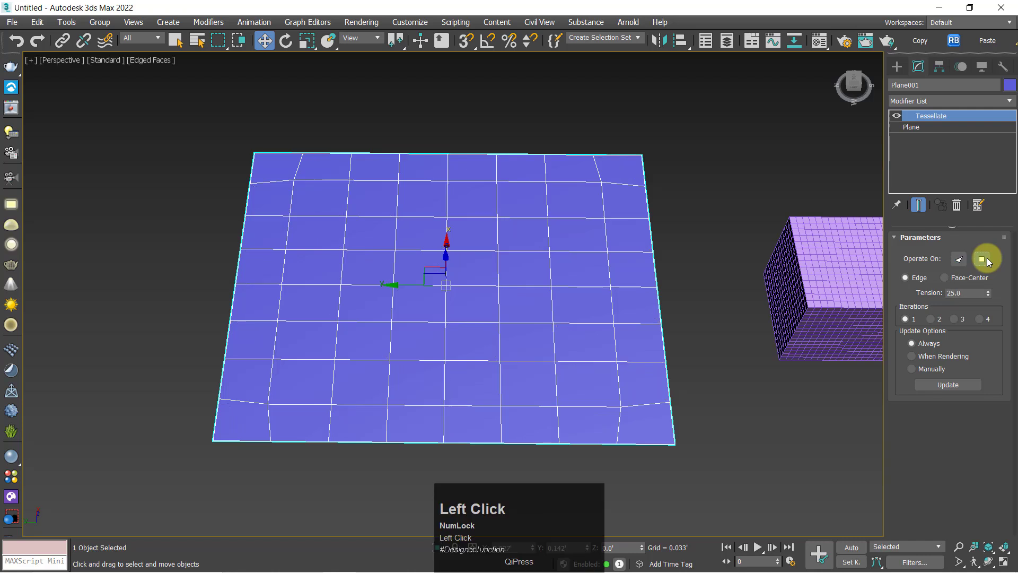
{"action": "left_click", "coordinate": [945, 278]}
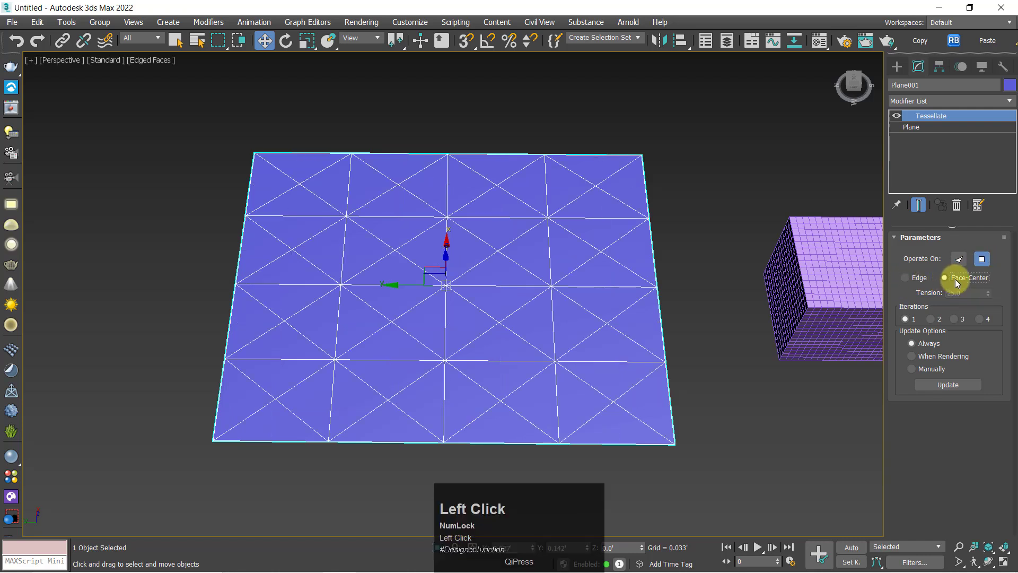
{"action": "left_click", "coordinate": [925, 277]}
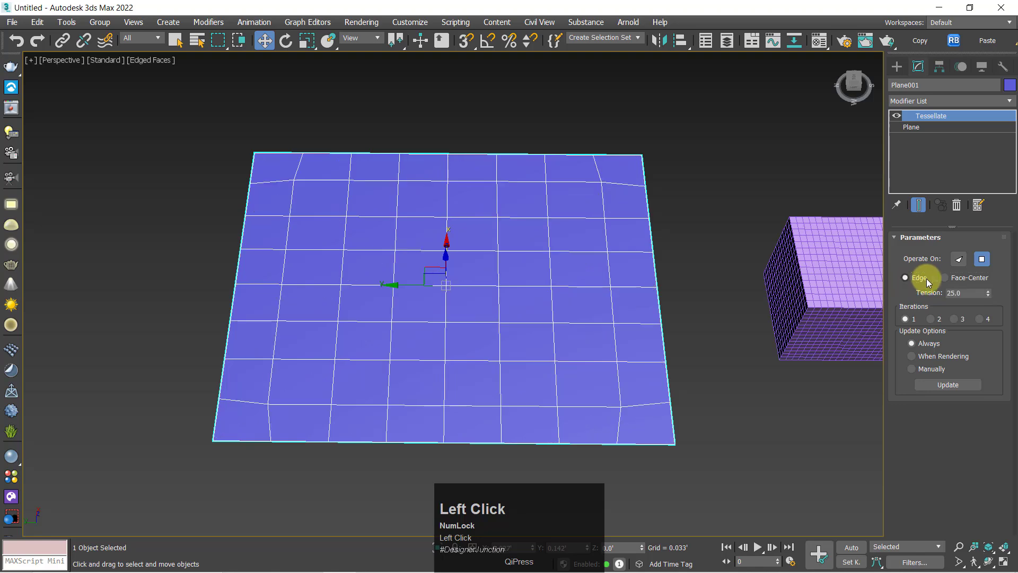
{"action": "left_click", "coordinate": [968, 277]}
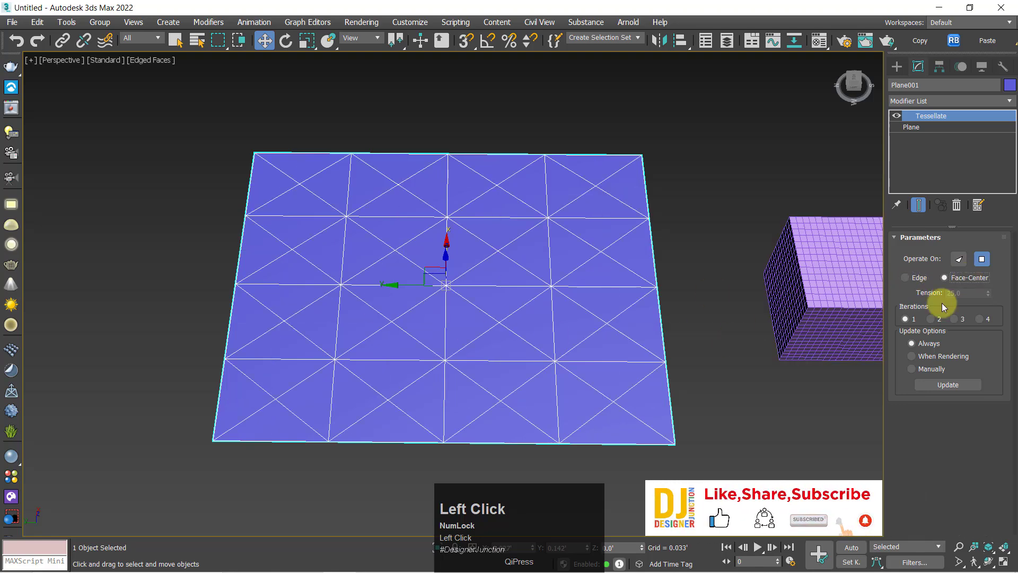
{"action": "left_click", "coordinate": [914, 279]}
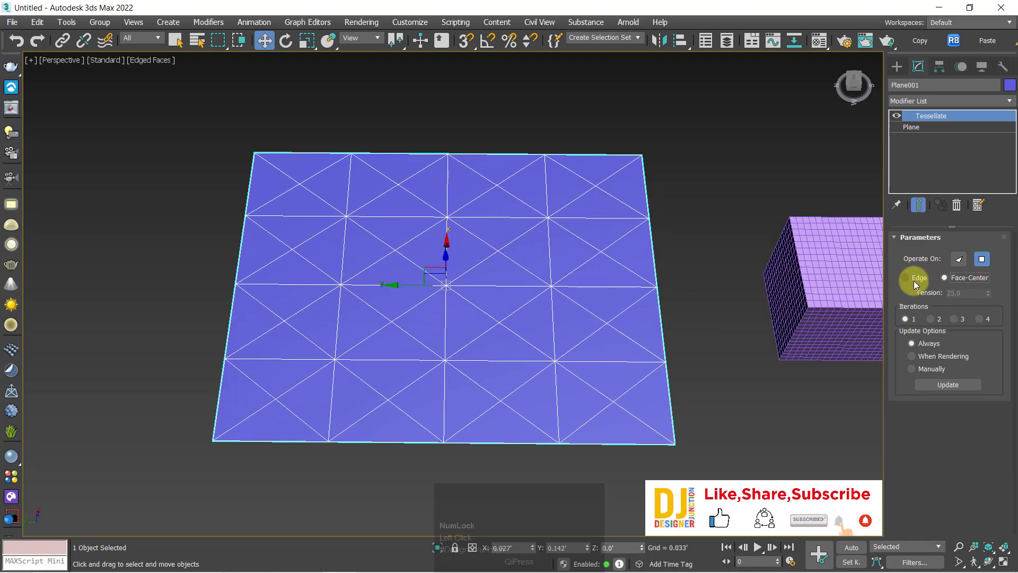
Compare Tessellate's Faces and Polygons modes on the plane, finishing with it operating on Faces
{"action": "left_click", "coordinate": [958, 259]}
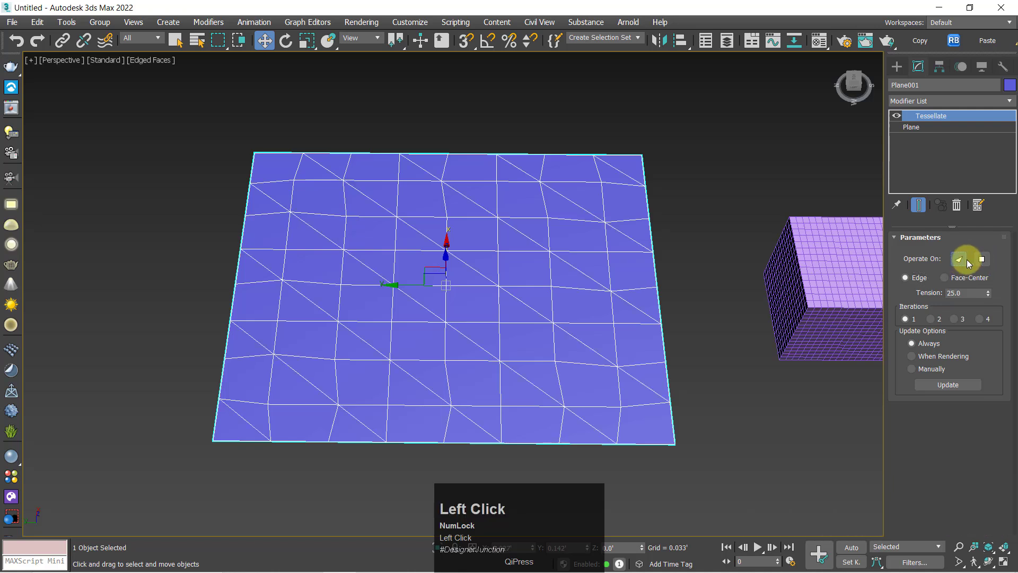
{"action": "left_click", "coordinate": [981, 259]}
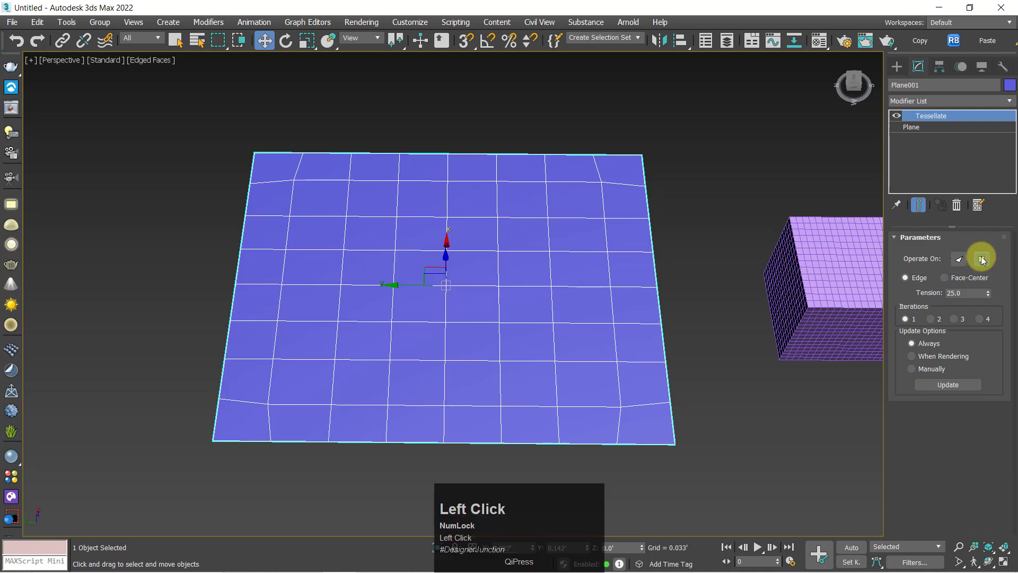
{"action": "left_click", "coordinate": [958, 259]}
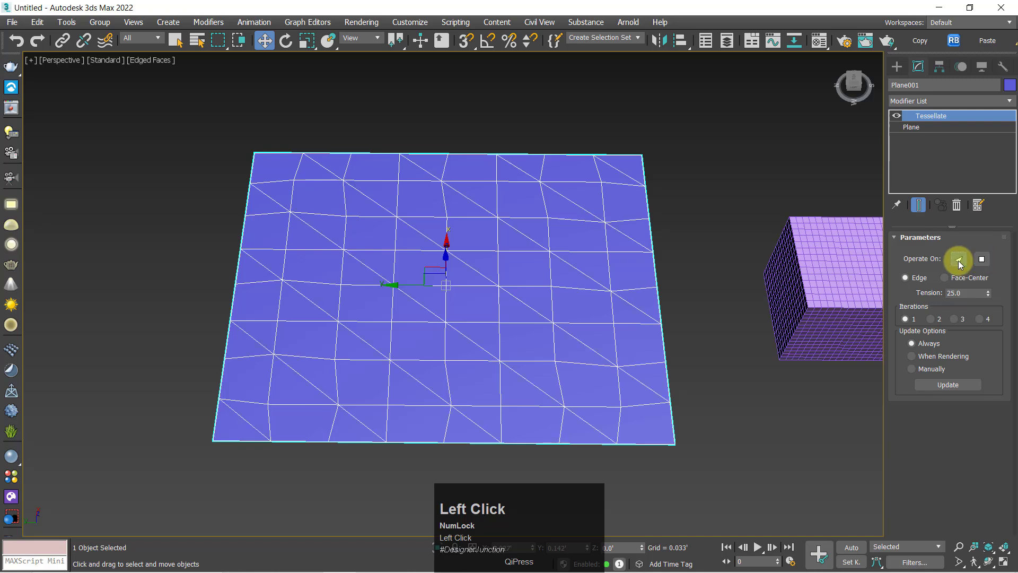
{"action": "left_click", "coordinate": [982, 259]}
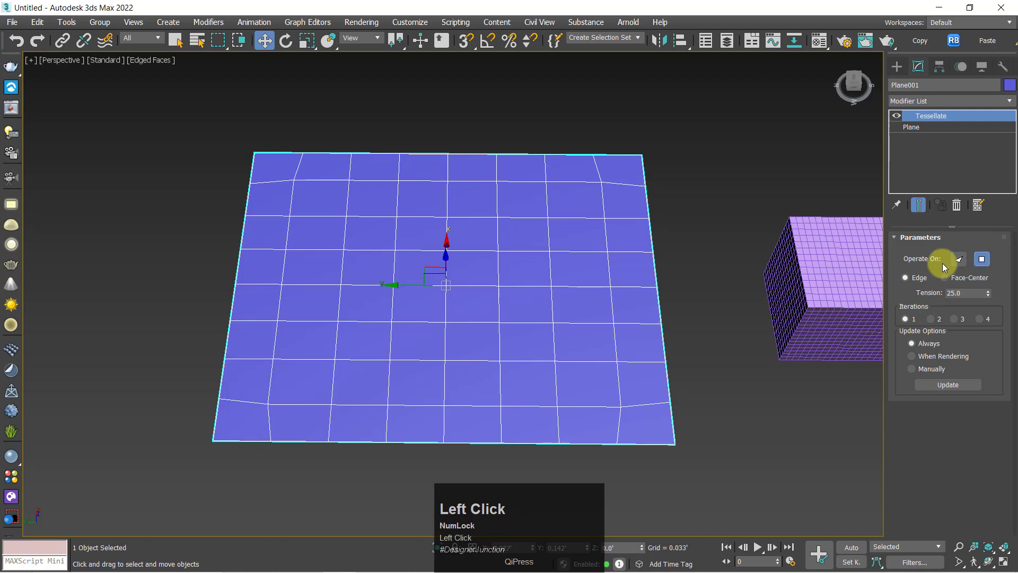
{"action": "left_click", "coordinate": [961, 258]}
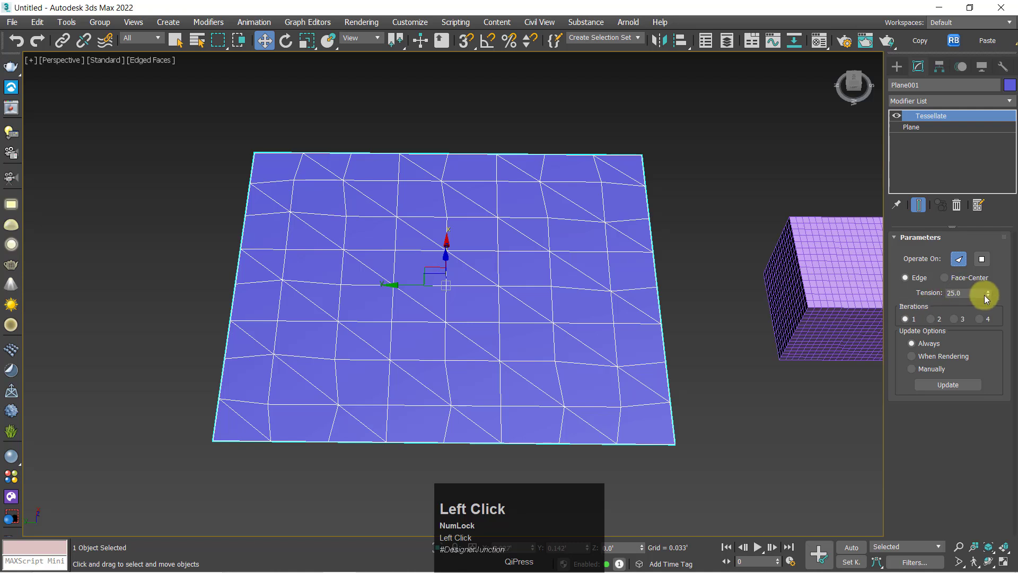
Set the Tessellate edge tension to 60.7 and compare it with Face-Center, returning to Edge
{"action": "left_click_drag", "start_coordinate": [987, 295], "coordinate": [756, 260]}
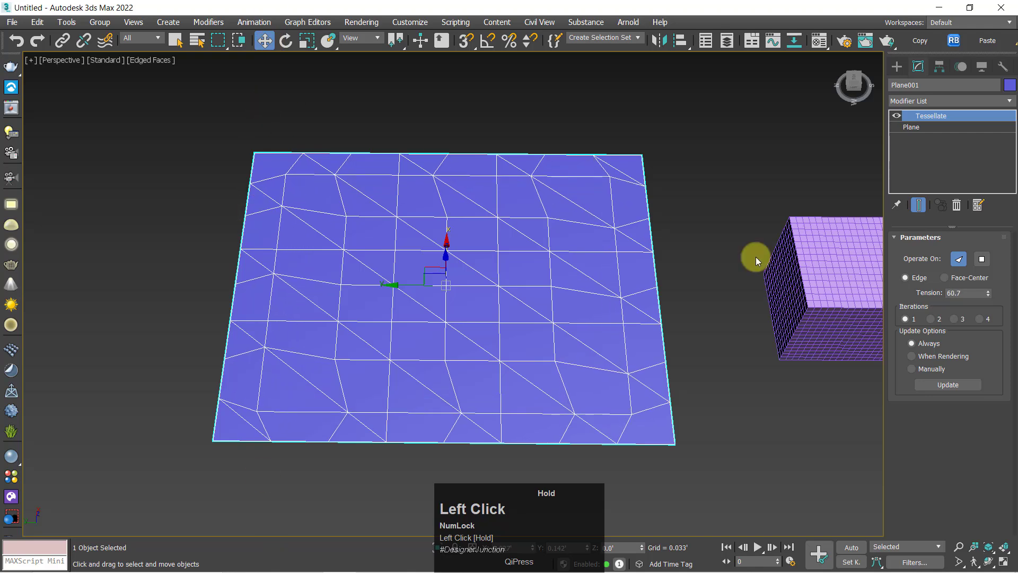
{"action": "middle_click_drag", "start_coordinate": [342, 324], "coordinate": [1012, 297]}
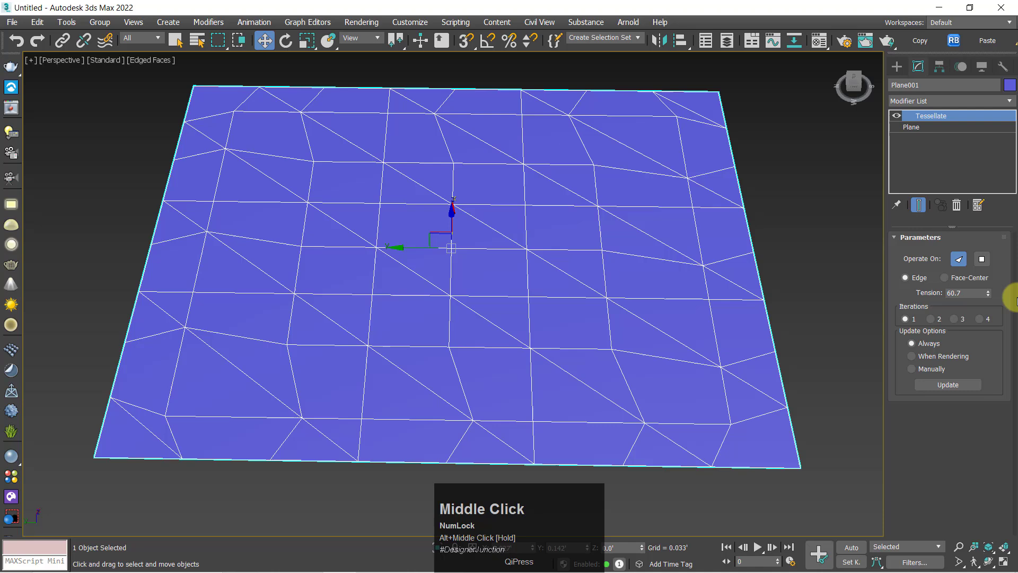
{"action": "left_click", "coordinate": [963, 279]}
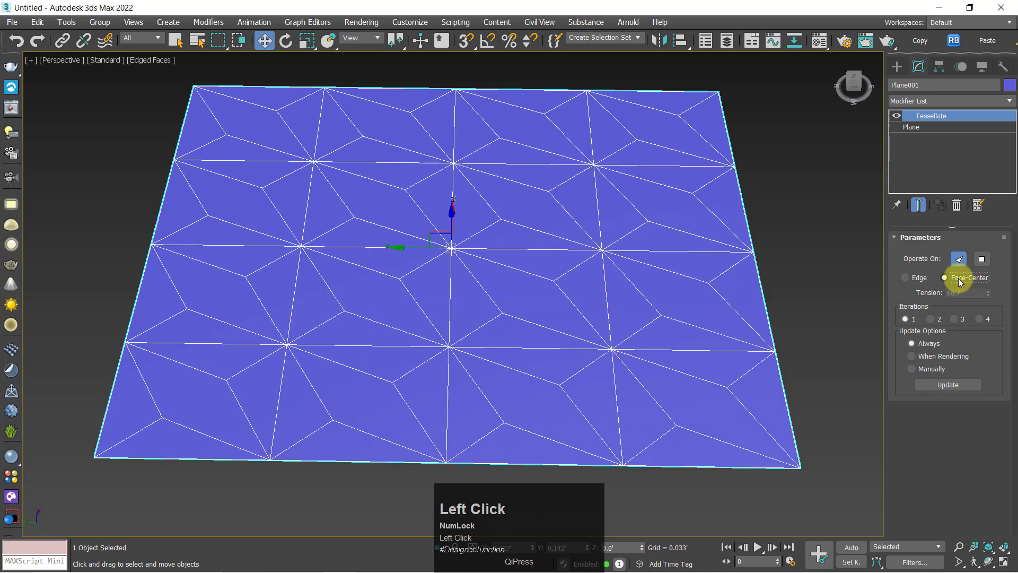
{"action": "left_click", "coordinate": [920, 279]}
Set the Tessellate edge tension to -76.9, and switch the subdivision to Face-Center
{"action": "left_click_drag", "start_coordinate": [987, 292], "coordinate": [84, 436]}
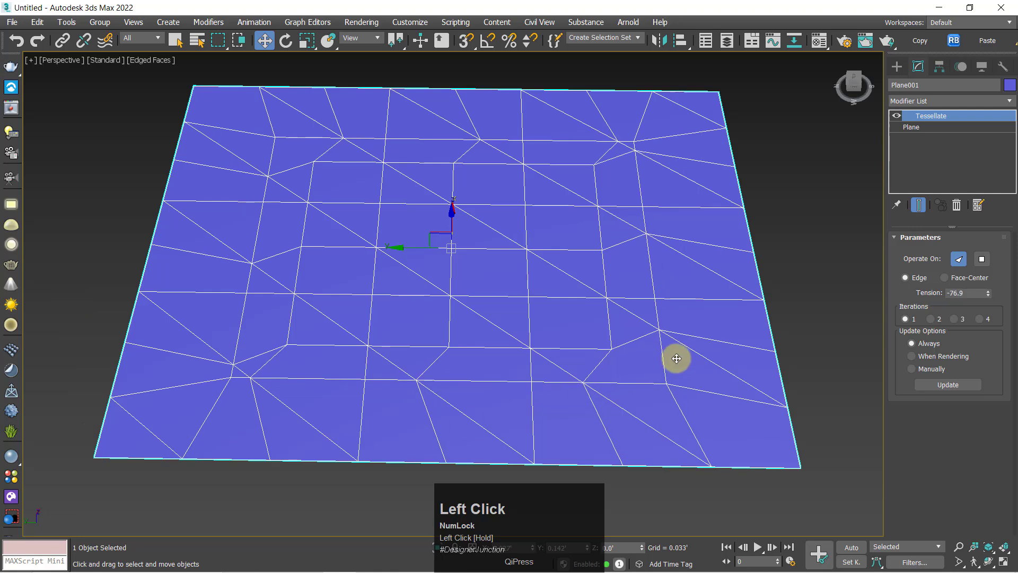
{"action": "left_click", "coordinate": [965, 281]}
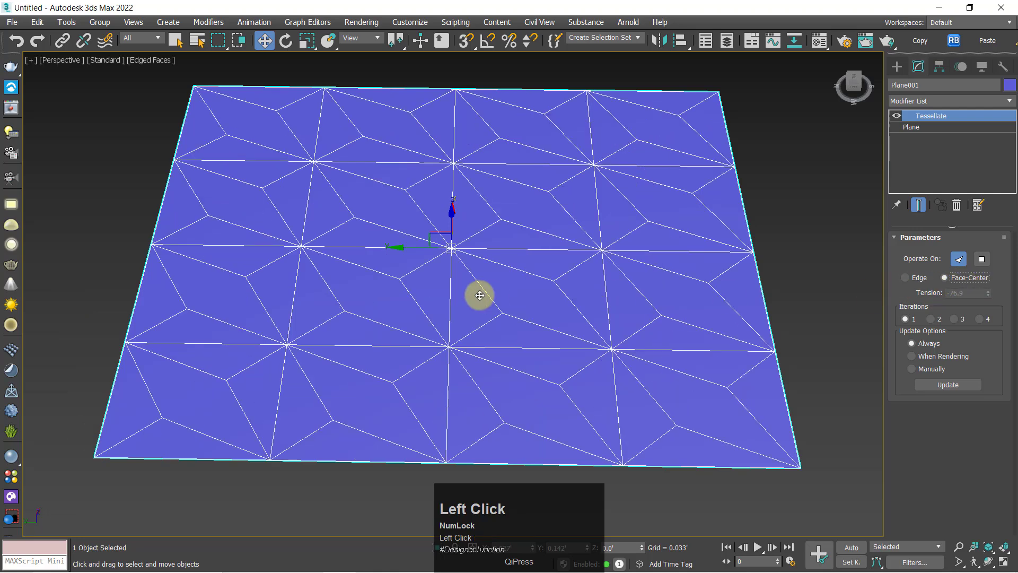
{"action": "middle_click_drag", "start_coordinate": [480, 295], "coordinate": [421, 343], "text": "alt"}
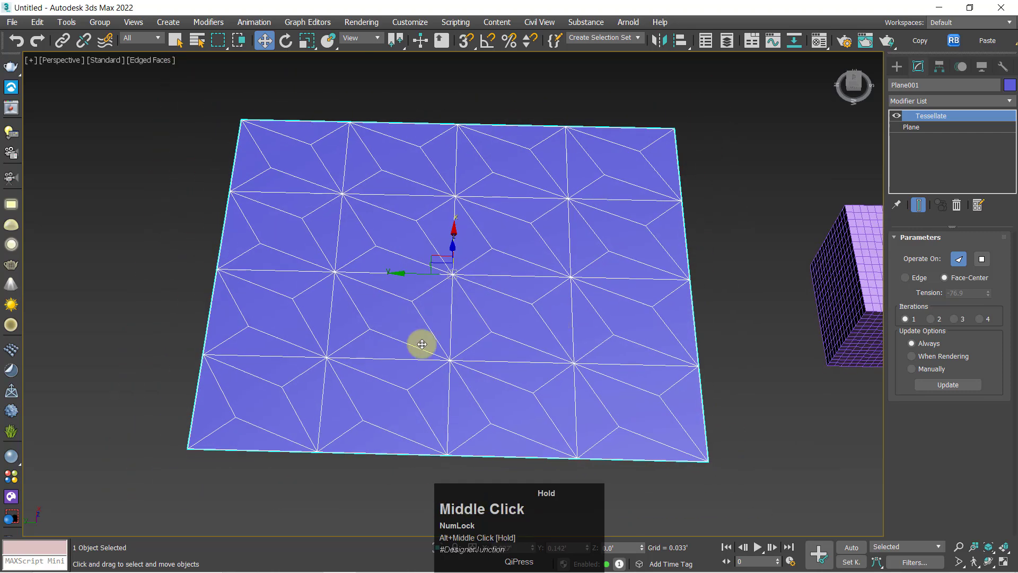
{"action": "scroll", "coordinate": [427, 261], "scroll_direction": "up", "scroll_amount": 3}
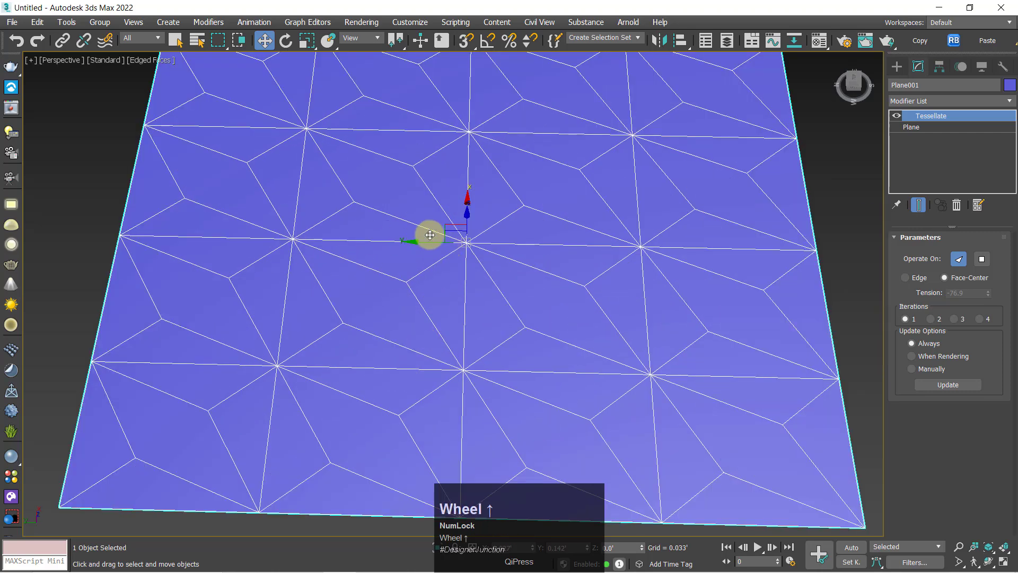
Try 2, 3 and 4 Tessellate iterations, return to 3, and view the plane unselected before reselecting it
{"action": "left_click", "coordinate": [937, 318]}
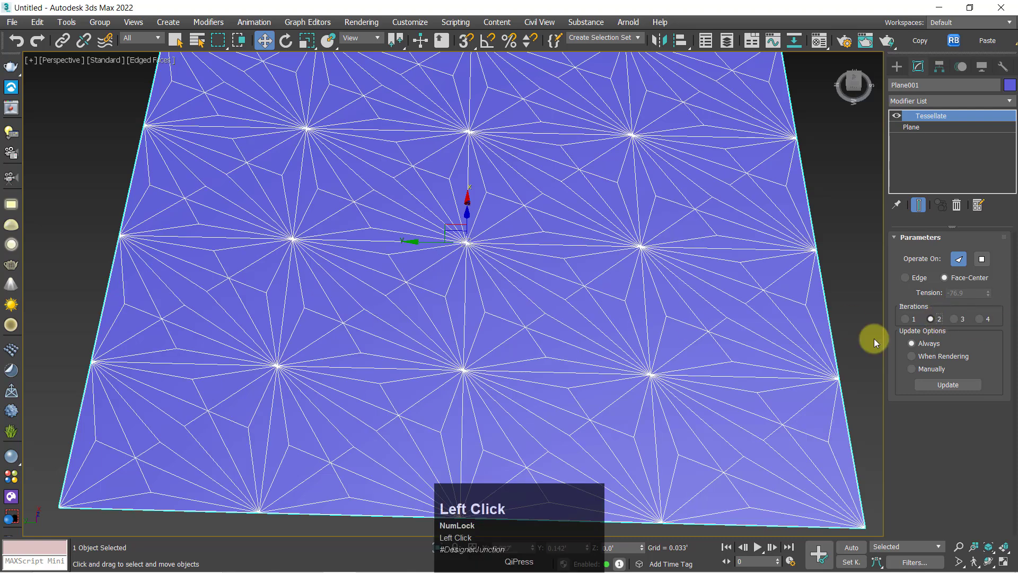
{"action": "left_click", "coordinate": [963, 318]}
{"action": "left_click", "coordinate": [979, 319]}
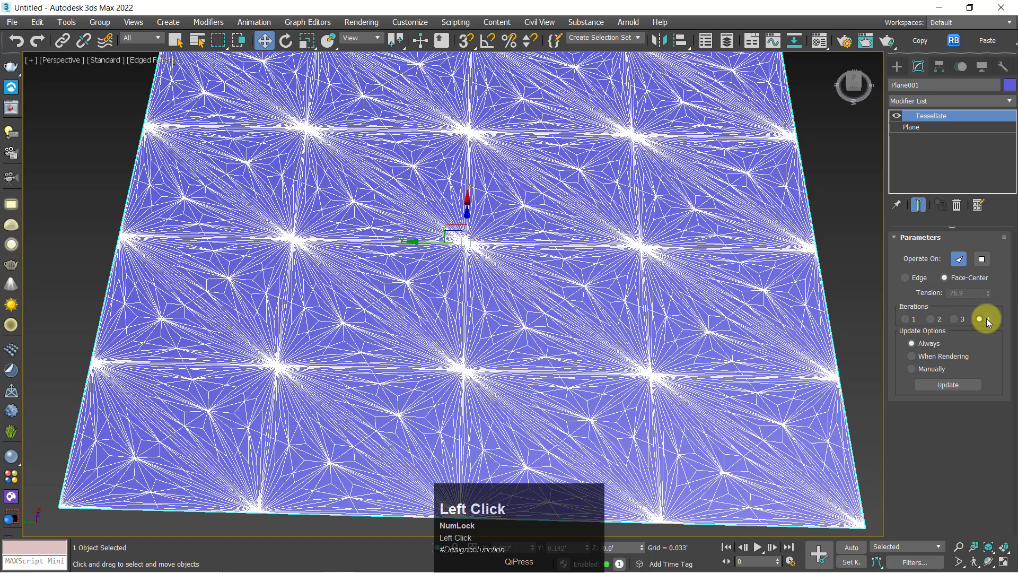
{"action": "left_click", "coordinate": [957, 319]}
{"action": "left_click", "coordinate": [844, 275]}
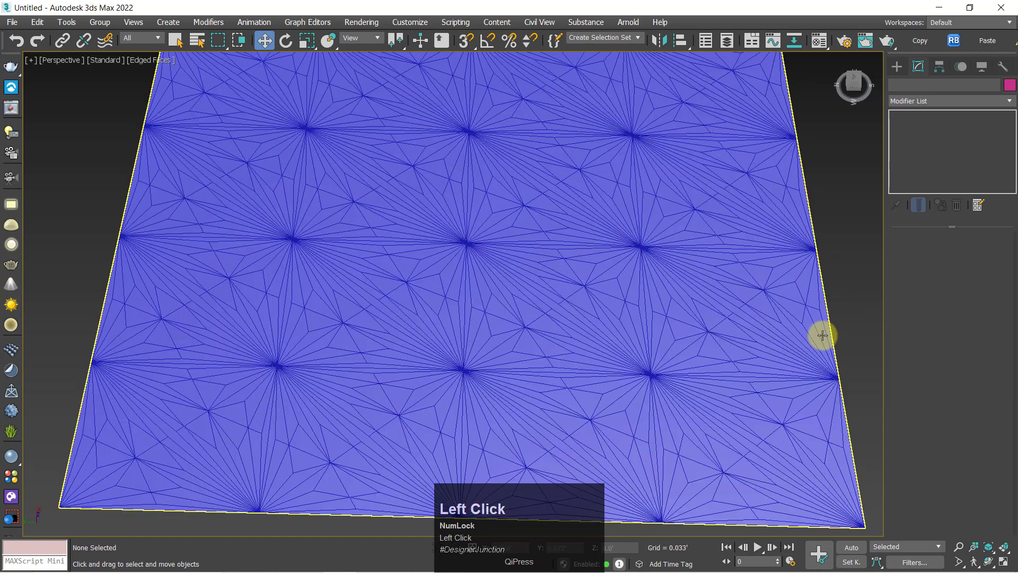
{"action": "left_click", "coordinate": [805, 337]}
Reduce the Tessellate iterations to 2 and finally to 1
{"action": "left_click", "coordinate": [938, 320]}
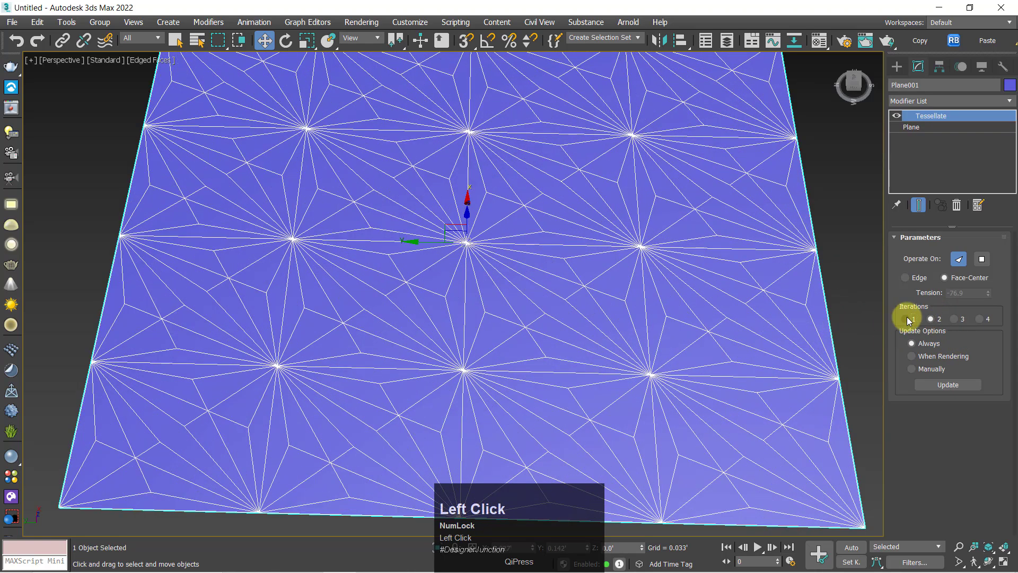
{"action": "left_click", "coordinate": [907, 319]}
{"action": "scroll", "coordinate": [375, 313], "scroll_direction": "down", "scroll_amount": 3}
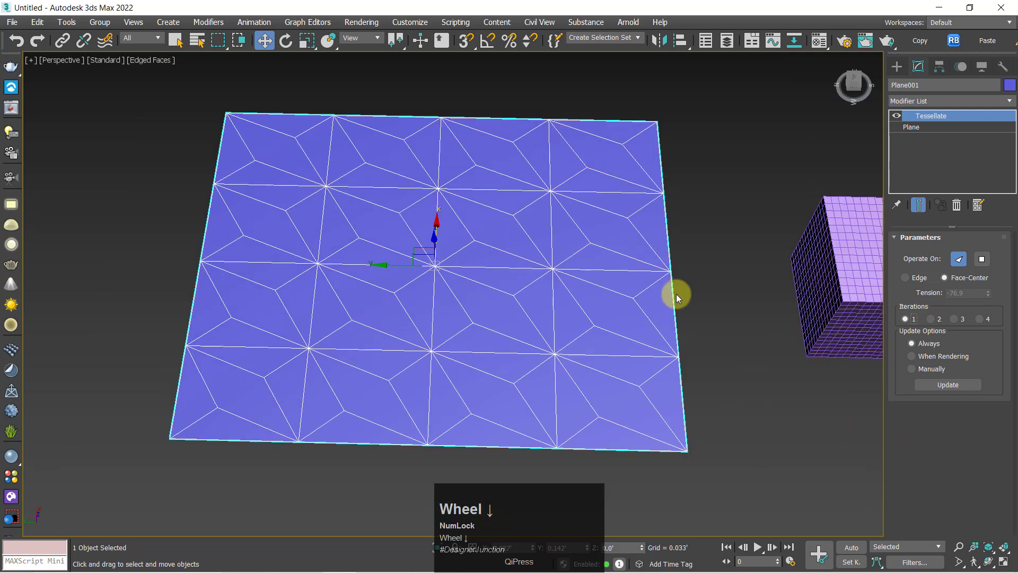
Clone the tessellated plane as one independent copy placed beside the original
{"action": "left_click", "coordinate": [928, 356]}
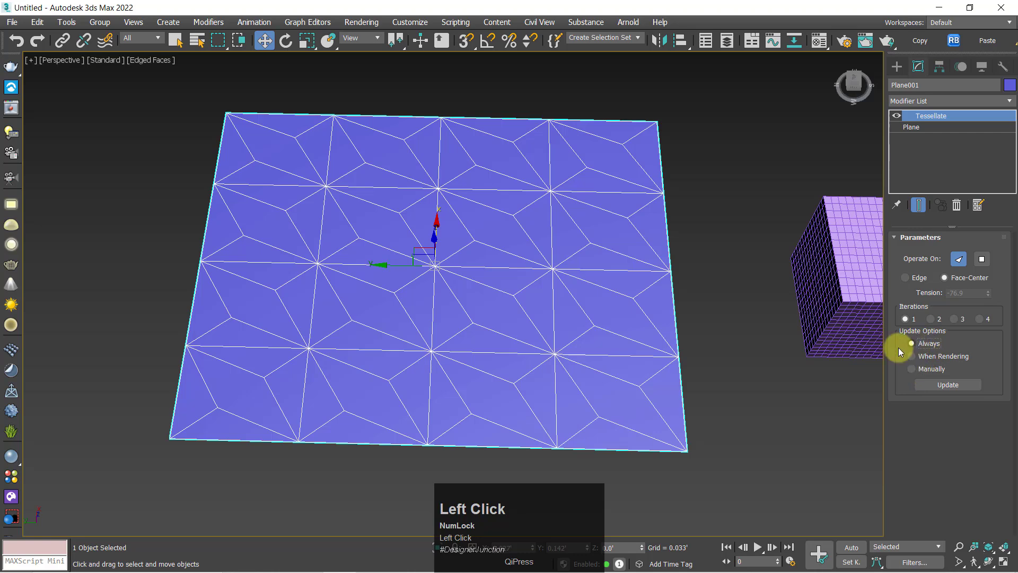
{"action": "scroll", "coordinate": [500, 229], "scroll_direction": "down", "scroll_amount": 4}
{"action": "middle_click_drag", "start_coordinate": [411, 239], "coordinate": [552, 246]}
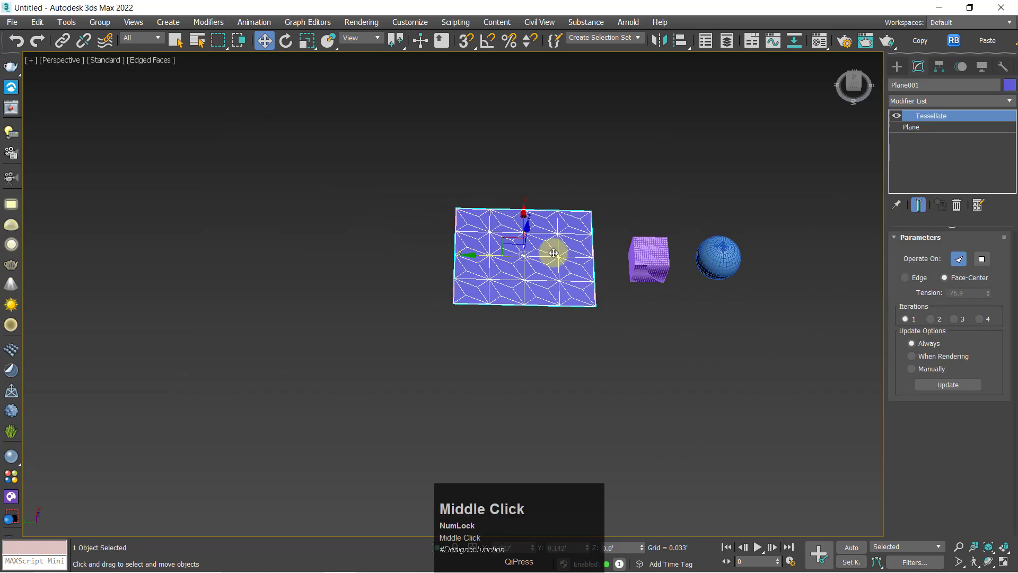
{"action": "scroll", "coordinate": [553, 246], "scroll_direction": "up", "scroll_amount": 3}
{"action": "middle_click_drag", "start_coordinate": [447, 264], "coordinate": [661, 271]}
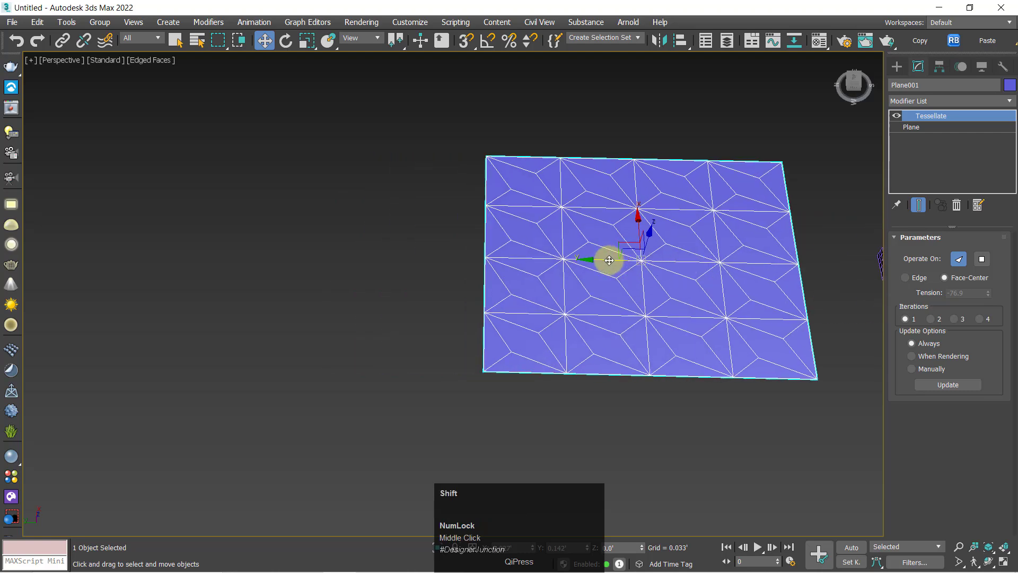
{"action": "middle_click_drag", "start_coordinate": [796, 299], "coordinate": [744, 279]}
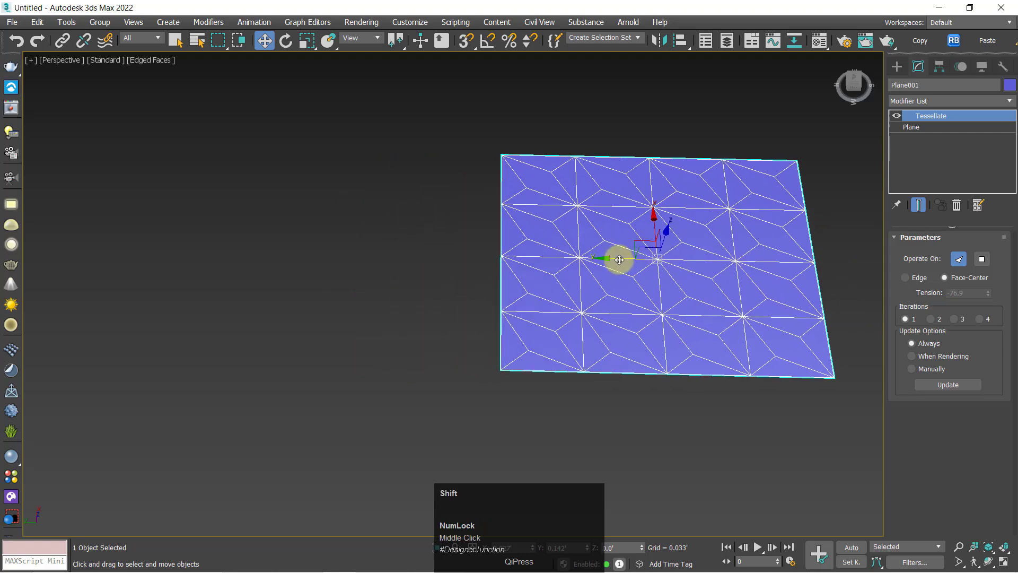
{"action": "left_click_drag", "start_coordinate": [619, 260], "coordinate": [183, 277], "text": "shift"}
{"action": "left_click", "coordinate": [510, 346]}
Remove the Tessellate modifier from the copied plane and convert it to an Editable Poly
{"action": "key", "text": "z"}
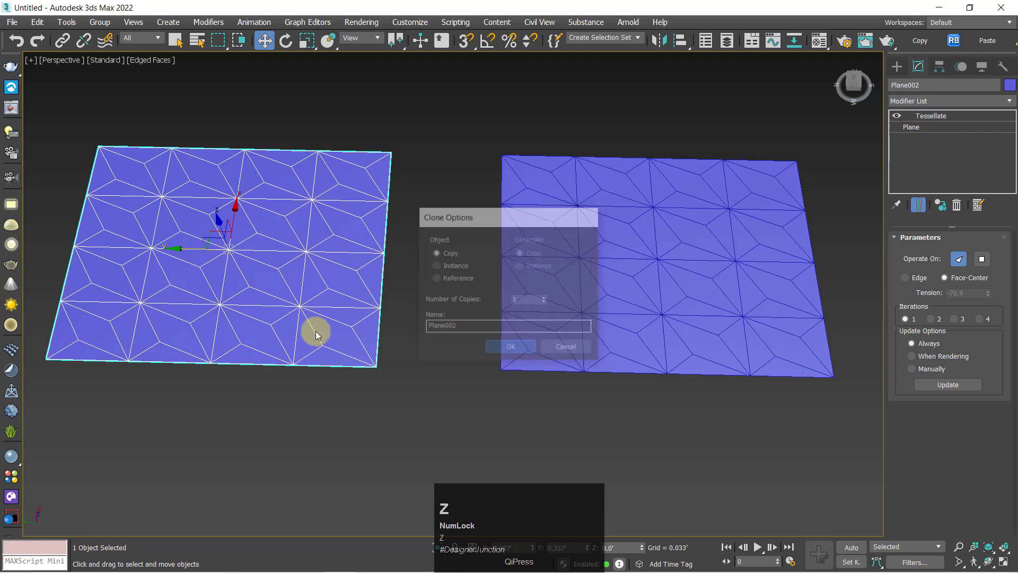
{"action": "middle_click_drag", "start_coordinate": [420, 261], "coordinate": [415, 266], "text": "alt"}
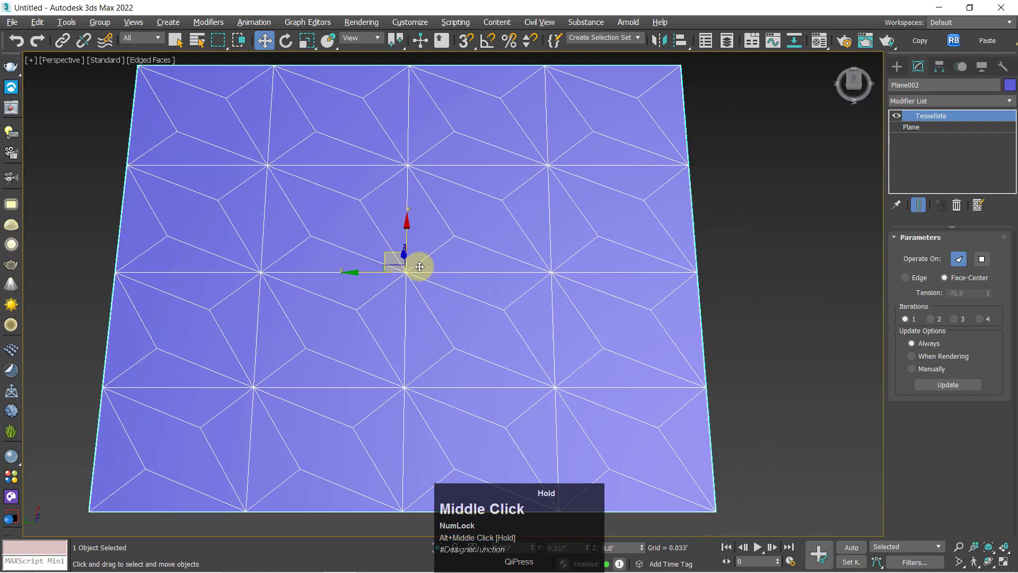
{"action": "left_click", "coordinate": [954, 208]}
{"action": "right_click", "coordinate": [343, 229]}
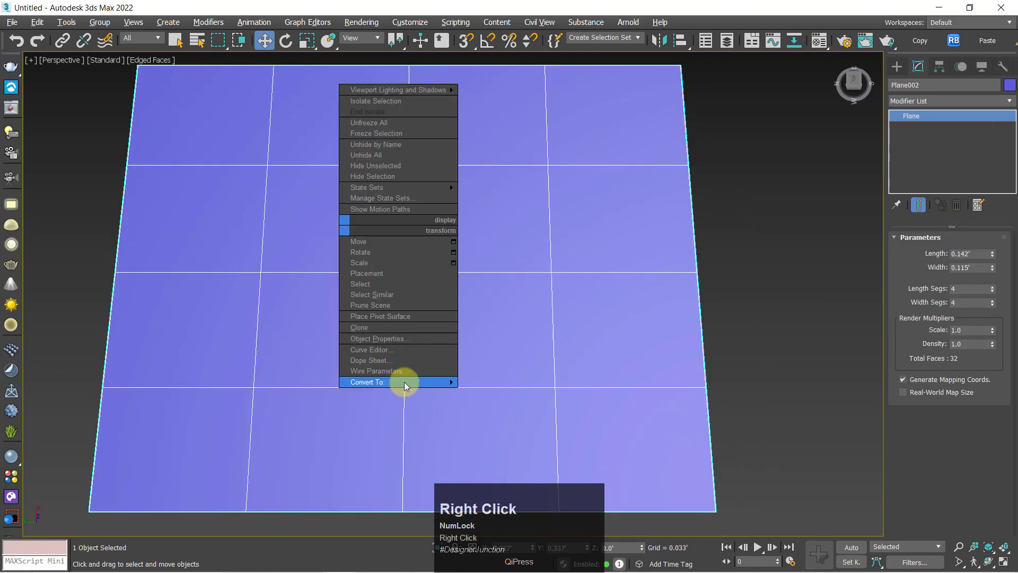
{"action": "mouse_move", "coordinate": [403, 382]}
{"action": "left_click", "coordinate": [535, 390]}
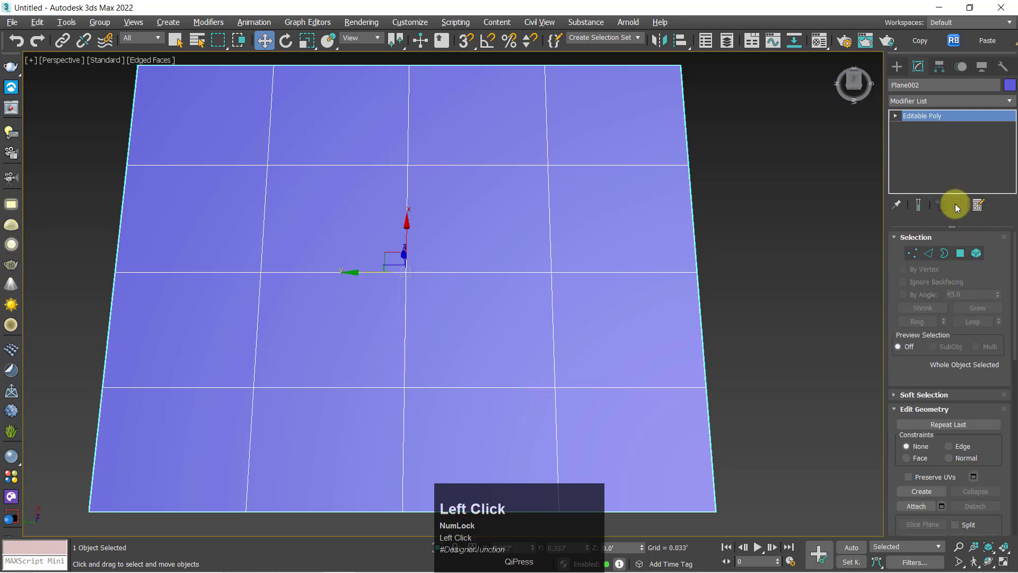
Select the four central polygons of the copied plane at Polygon level
{"action": "left_click", "coordinate": [962, 253]}
{"action": "left_click", "coordinate": [364, 177]}
{"action": "left_click", "coordinate": [470, 206], "text": "ctrl"}
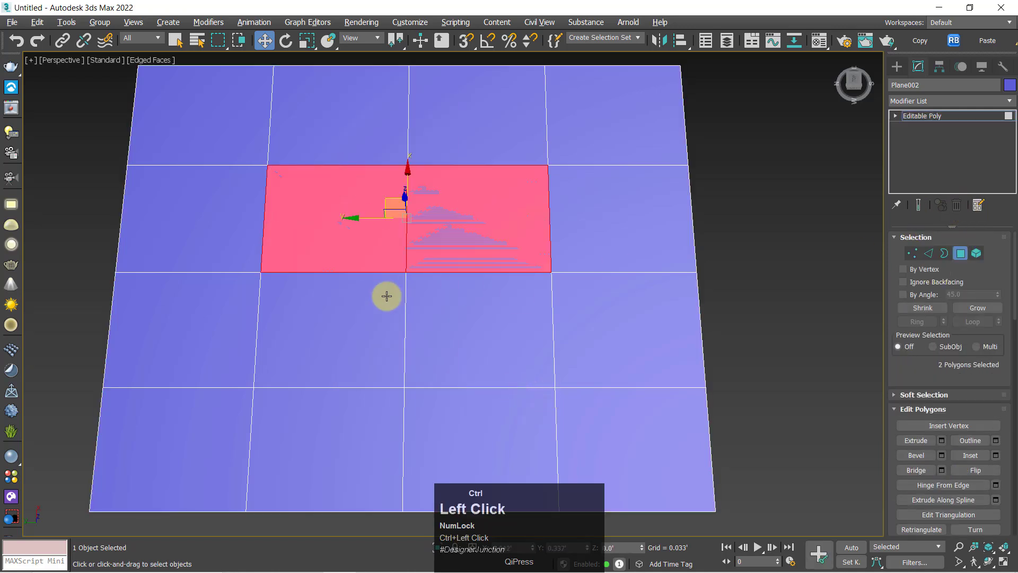
{"action": "left_click", "coordinate": [387, 293], "text": "ctrl"}
{"action": "left_click", "coordinate": [530, 293], "text": "ctrl"}
Apply a Tessellate modifier to the four selected polygons and look at them close up
{"action": "left_click", "coordinate": [895, 105]}
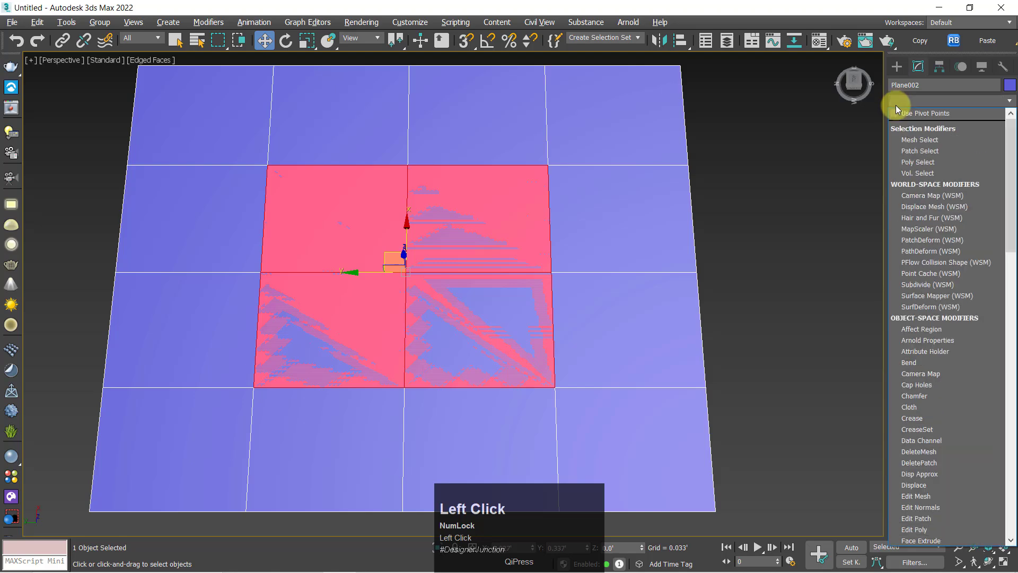
{"action": "key", "text": "e"}
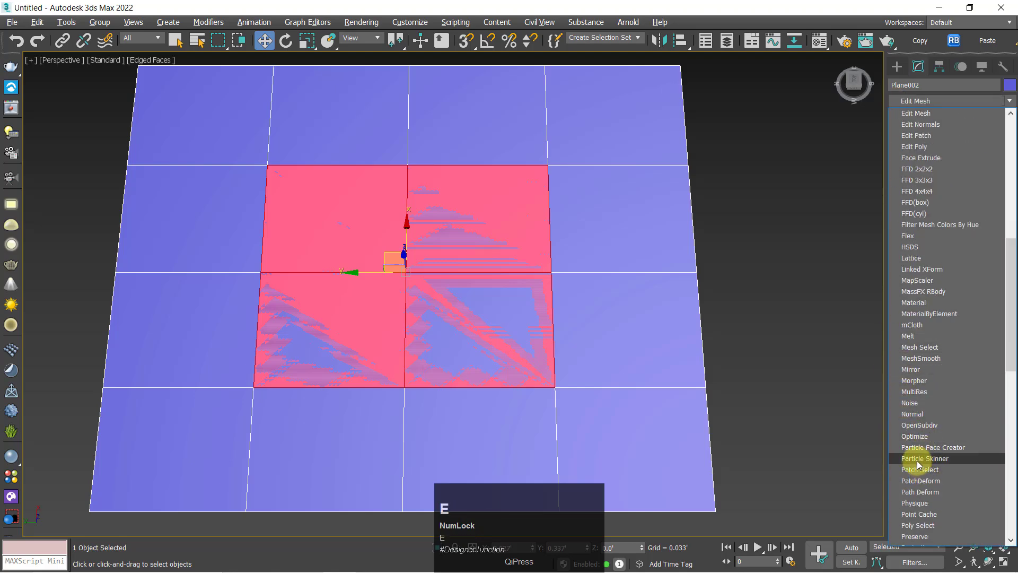
{"action": "key", "text": "t"}
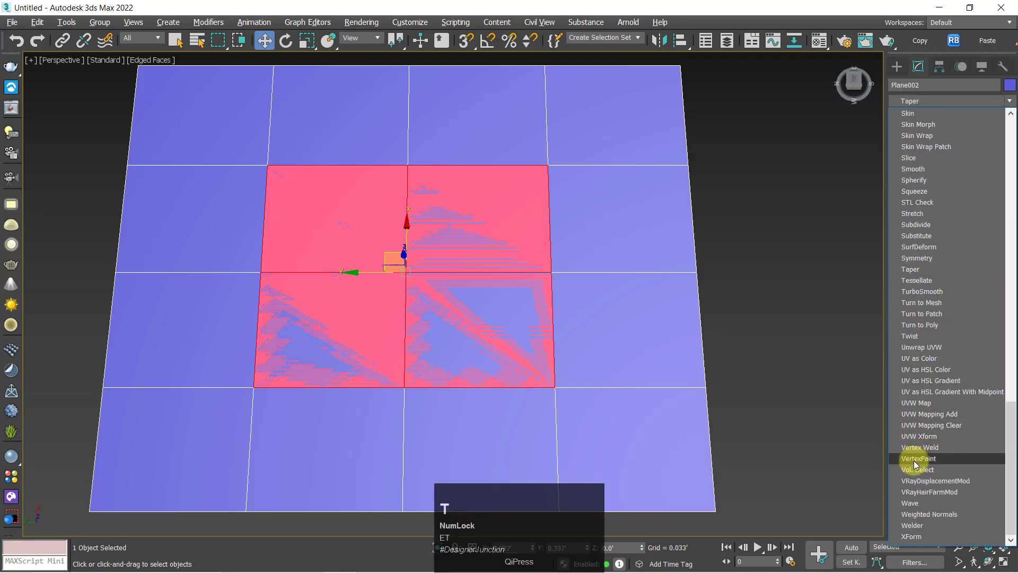
{"action": "left_click", "coordinate": [907, 280]}
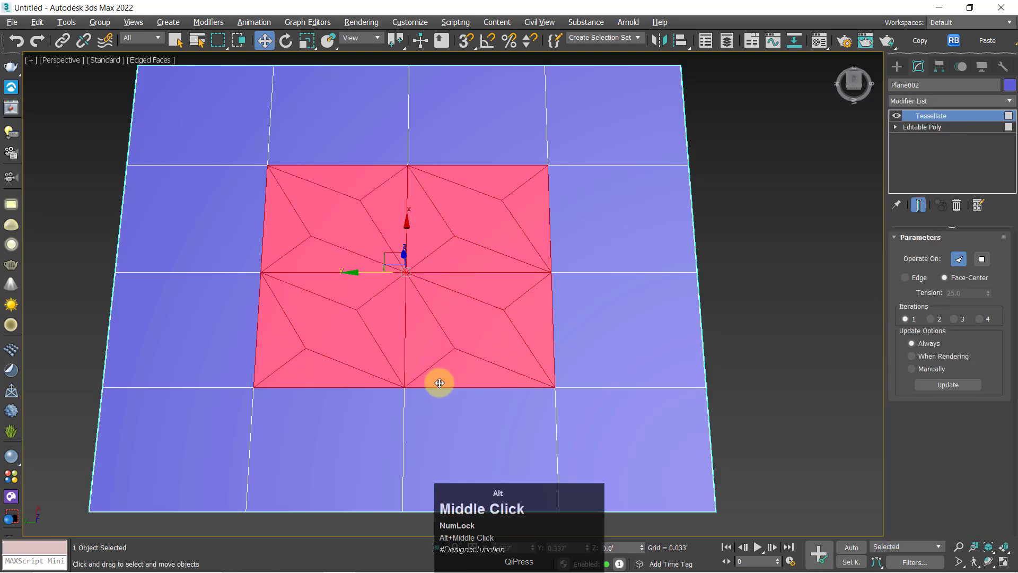
{"action": "middle_click_drag", "start_coordinate": [438, 382], "coordinate": [457, 383], "text": "alt"}
{"action": "scroll", "coordinate": [420, 349], "scroll_direction": "up", "scroll_amount": 3}
{"action": "middle_click_drag", "start_coordinate": [421, 348], "coordinate": [490, 342], "text": "alt"}
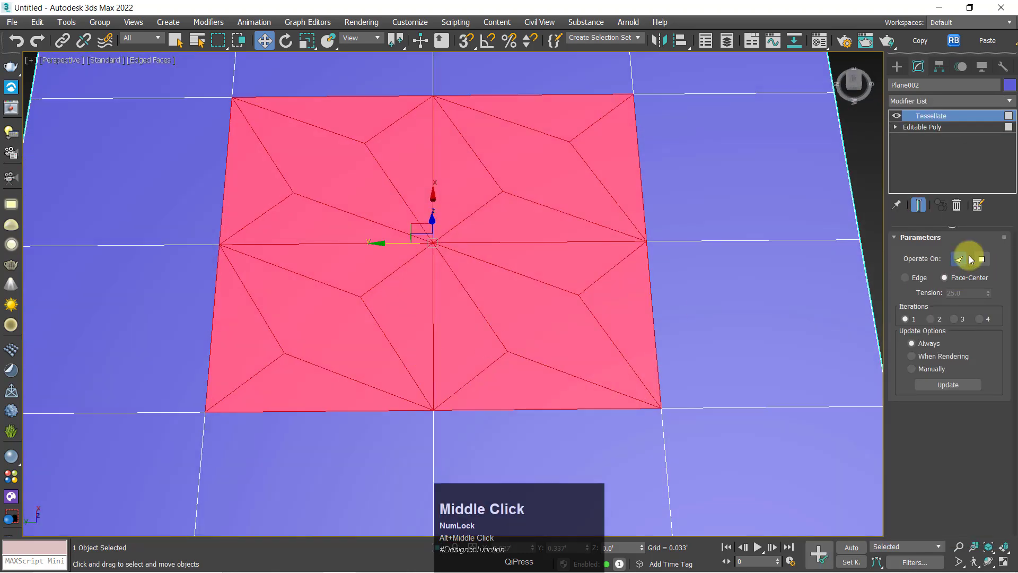
Compare Edge subdivision with Face-Center on the selected polygons, returning to Face-Center
{"action": "left_click", "coordinate": [914, 278]}
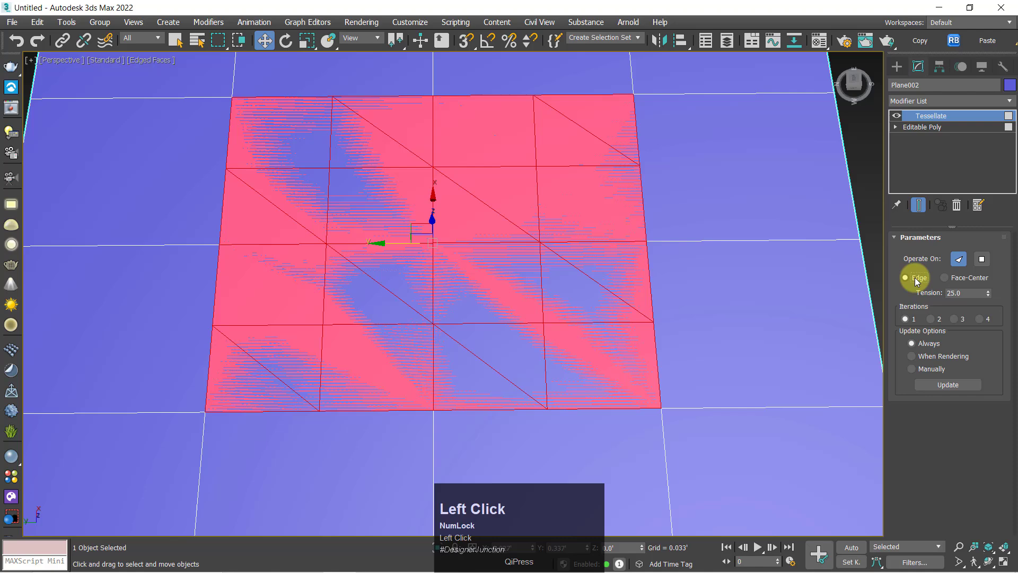
{"action": "left_click", "coordinate": [958, 277]}
{"action": "middle_click_drag", "start_coordinate": [466, 255], "coordinate": [484, 255], "text": "alt"}
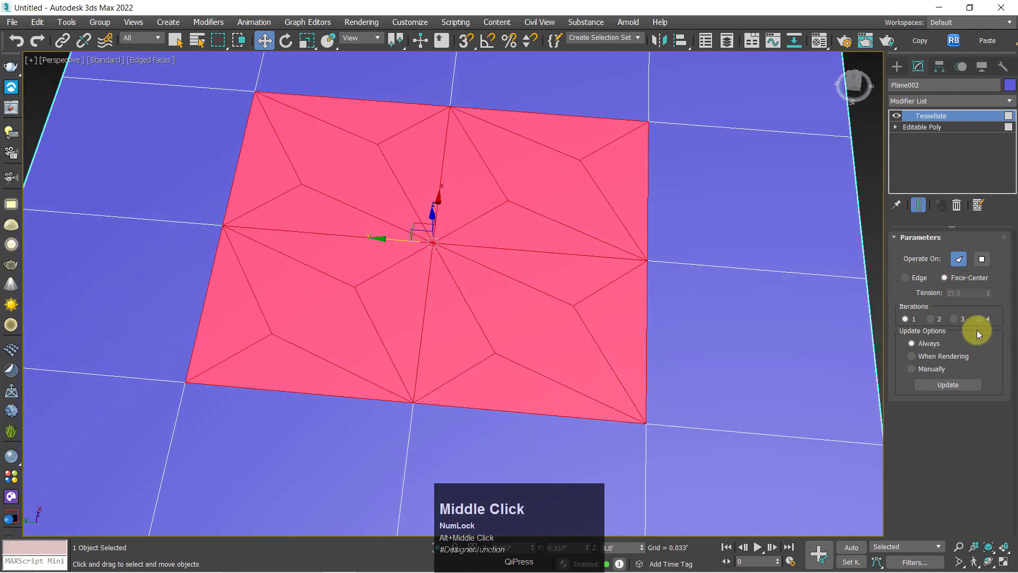
Raise the Tessellate iterations to 2 and on to 3, operate on Polygons, and view the plane unselected
{"action": "left_click", "coordinate": [940, 318]}
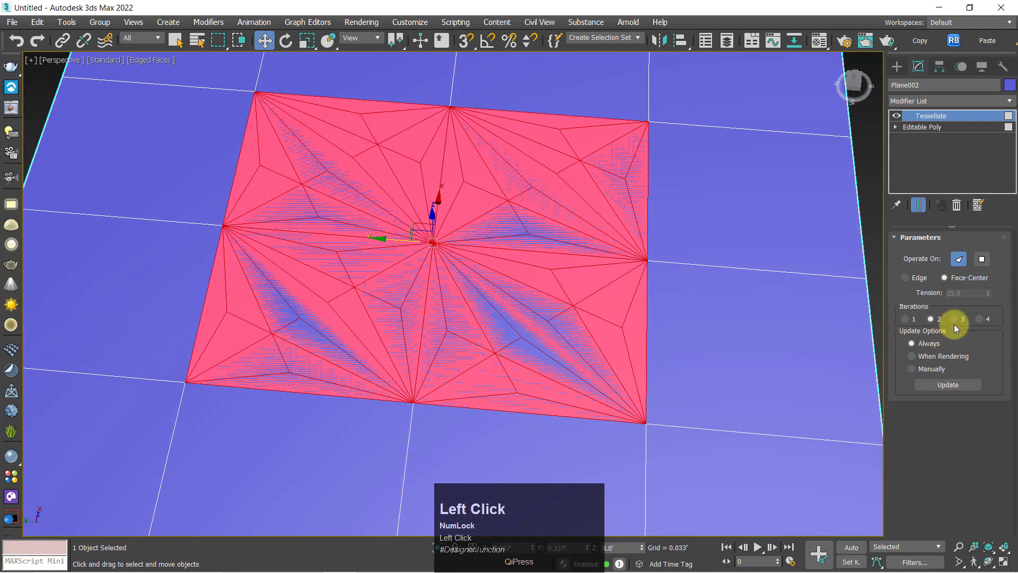
{"action": "left_click", "coordinate": [953, 319]}
{"action": "middle_click_drag", "start_coordinate": [517, 273], "coordinate": [804, 295], "text": "alt"}
{"action": "left_click", "coordinate": [981, 259]}
{"action": "left_click", "coordinate": [854, 199]}
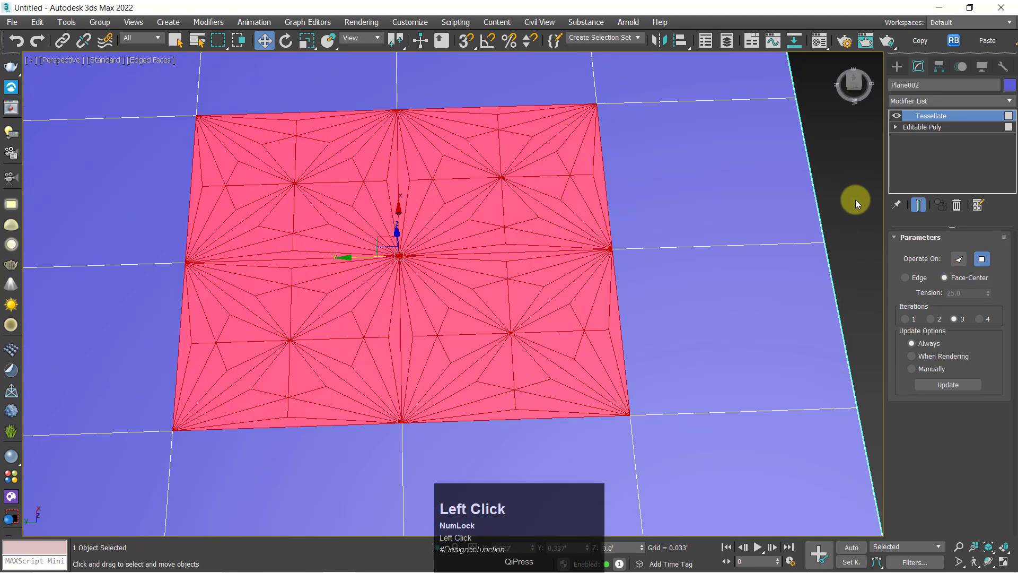
{"action": "middle_click_drag", "start_coordinate": [855, 200], "coordinate": [609, 293], "text": "alt"}
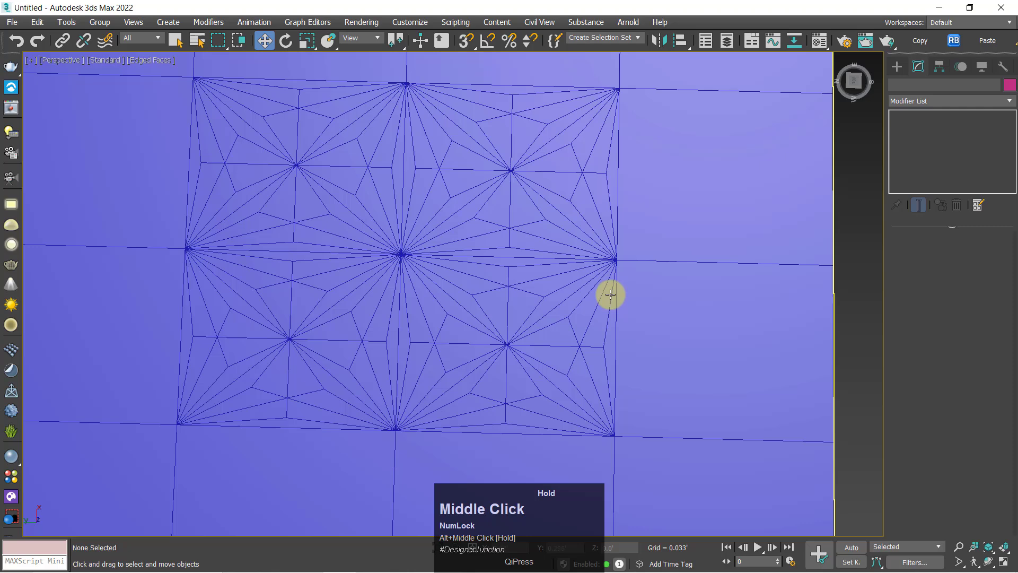
Compare tessellation operating on Faces with Polygons, returning to Polygons and viewing the plane unselected
{"action": "left_click", "coordinate": [566, 325]}
{"action": "left_click", "coordinate": [959, 261]}
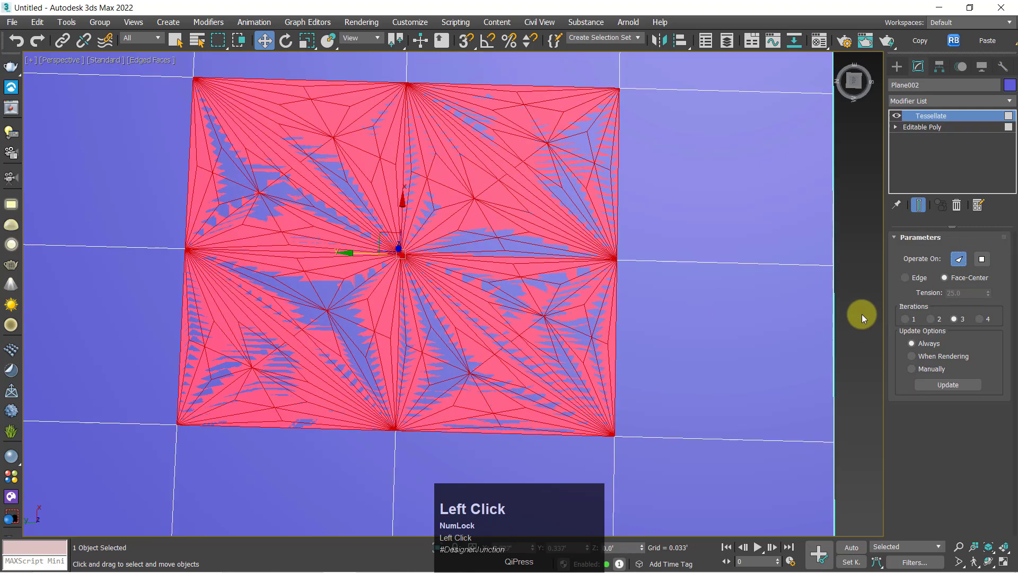
{"action": "left_click", "coordinate": [864, 313]}
{"action": "left_click", "coordinate": [496, 232]}
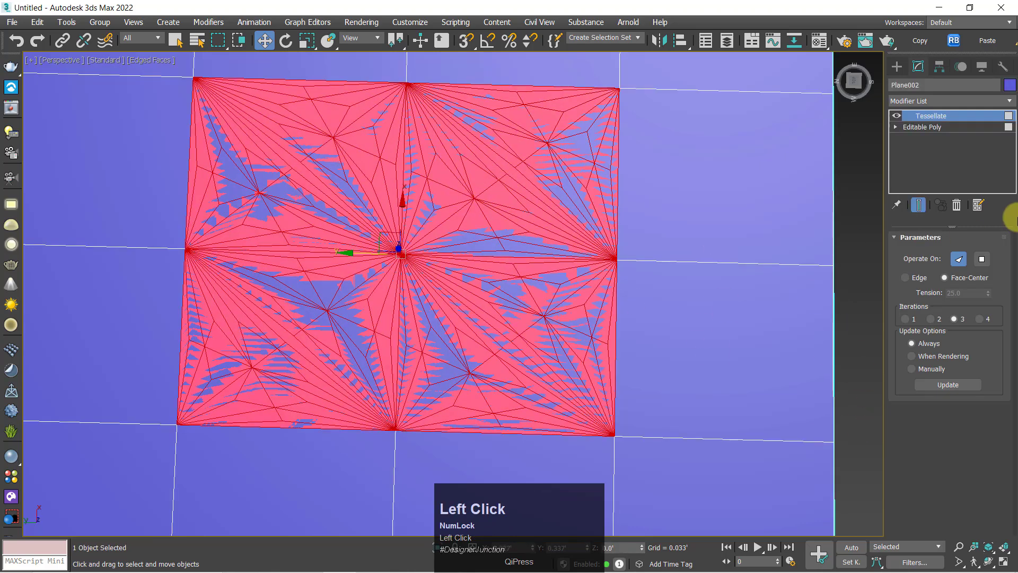
{"action": "left_click", "coordinate": [987, 259]}
{"action": "left_click", "coordinate": [871, 280]}
{"action": "middle_click_drag", "start_coordinate": [705, 373], "coordinate": [709, 349], "text": "alt"}
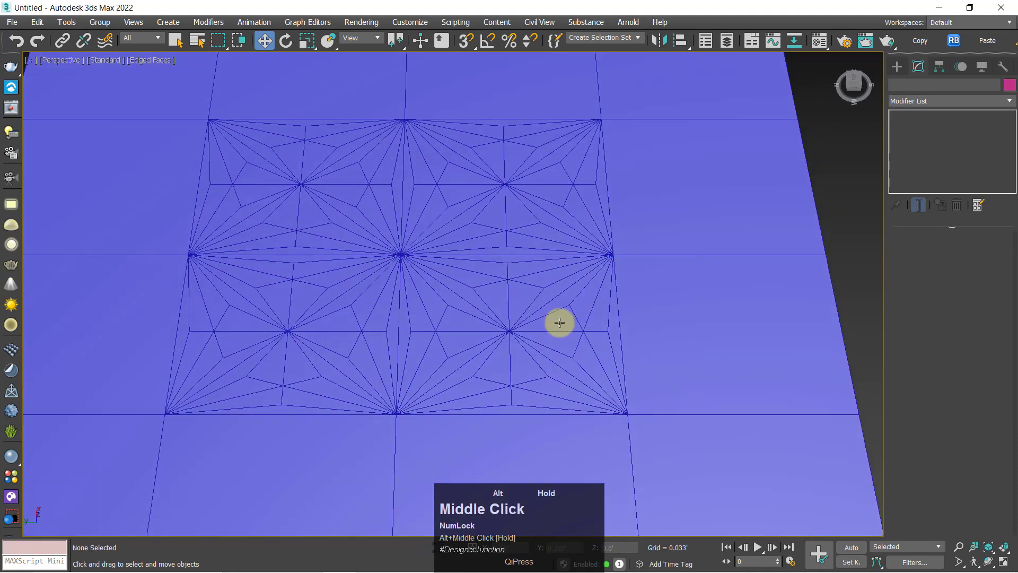
{"action": "scroll", "coordinate": [505, 306], "scroll_direction": "down", "scroll_amount": 5}
{"action": "middle_click_drag", "start_coordinate": [505, 306], "coordinate": [508, 320], "text": "alt"}
Switch the copied plane's Tessellate subdivision to Edge, view it unselected, and set the tension to 84.0
{"action": "left_click", "coordinate": [479, 282]}
{"action": "scroll", "coordinate": [482, 286], "scroll_direction": "up", "scroll_amount": 5}
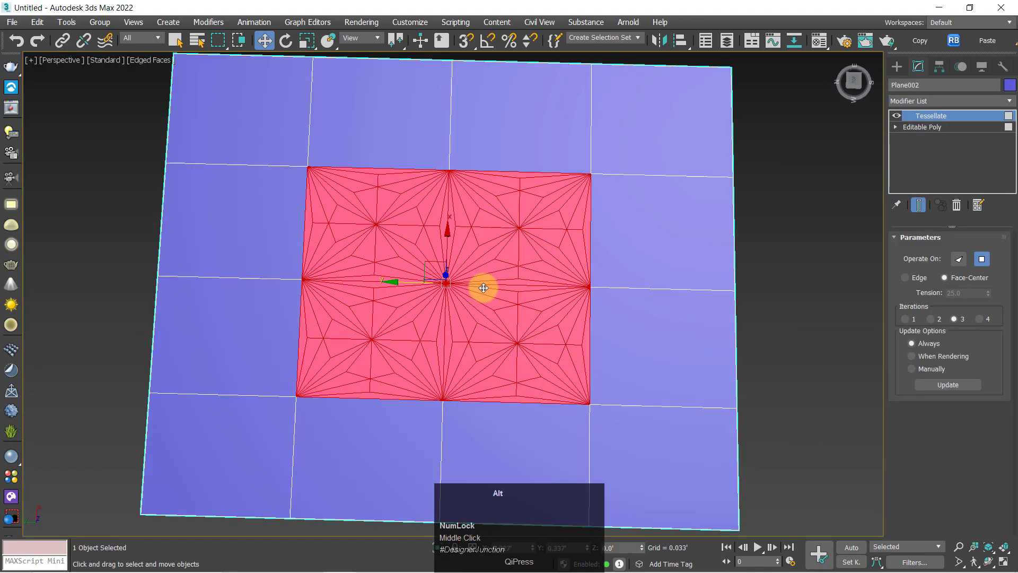
{"action": "middle_click_drag", "start_coordinate": [482, 287], "coordinate": [488, 282]}
{"action": "left_click", "coordinate": [917, 276]}
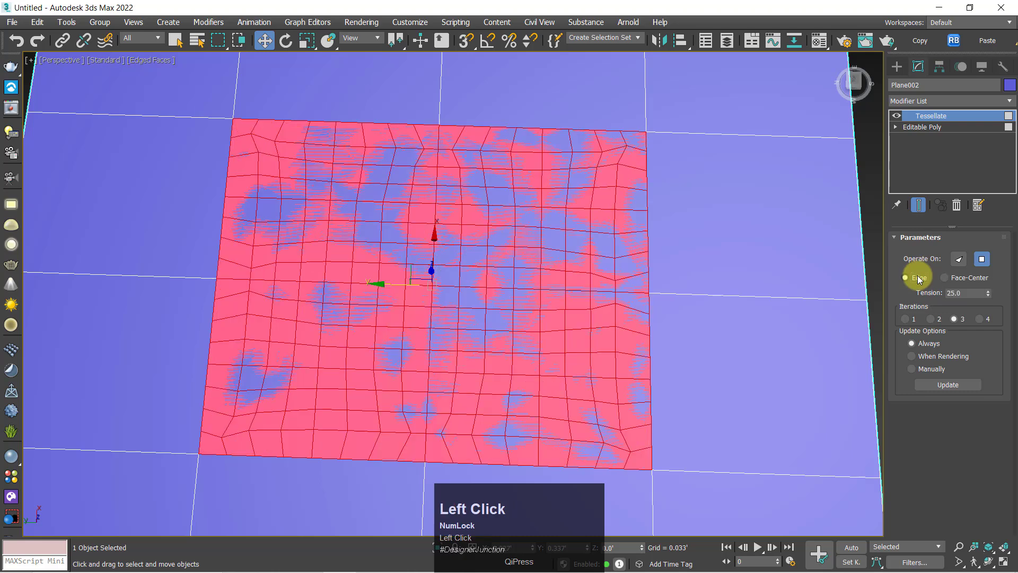
{"action": "left_click", "coordinate": [872, 300]}
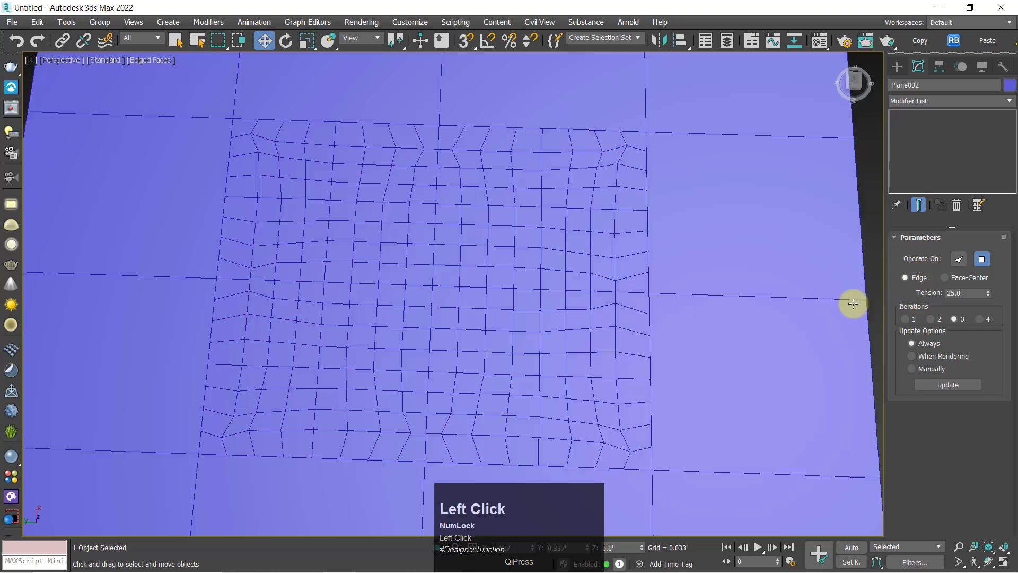
{"action": "left_click", "coordinate": [501, 234]}
{"action": "left_click_drag", "start_coordinate": [989, 297], "coordinate": [342, 567]}
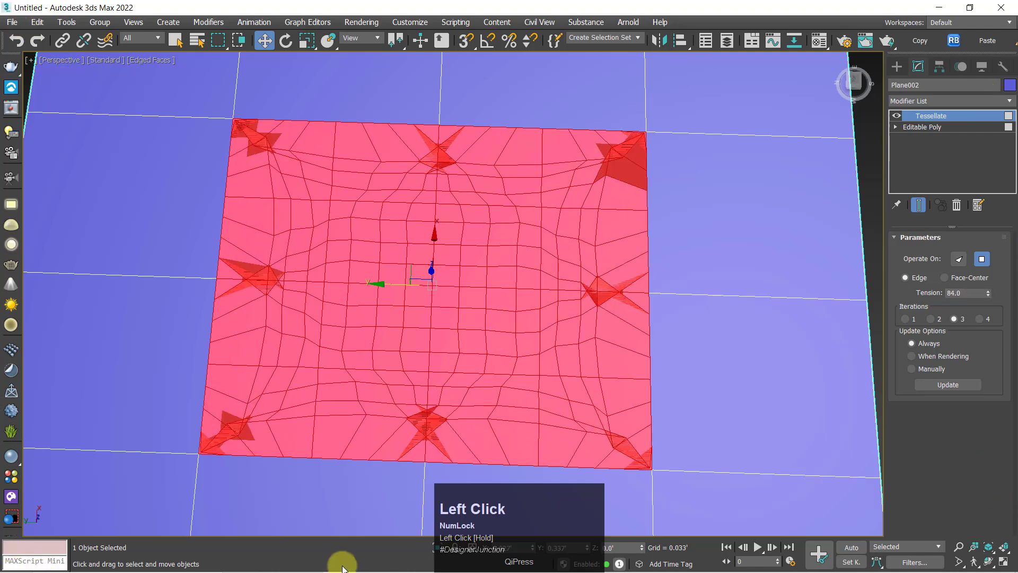
Try 2, 3 and 4 iterations on the Edge tessellation and bring it back to 2
{"action": "left_click", "coordinate": [936, 320]}
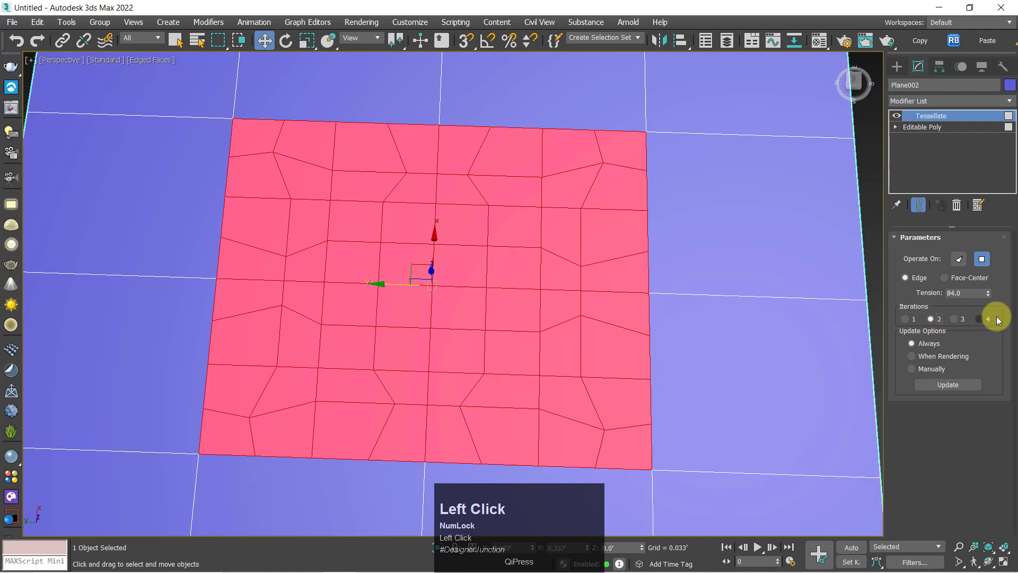
{"action": "left_click", "coordinate": [963, 318]}
{"action": "left_click", "coordinate": [987, 317]}
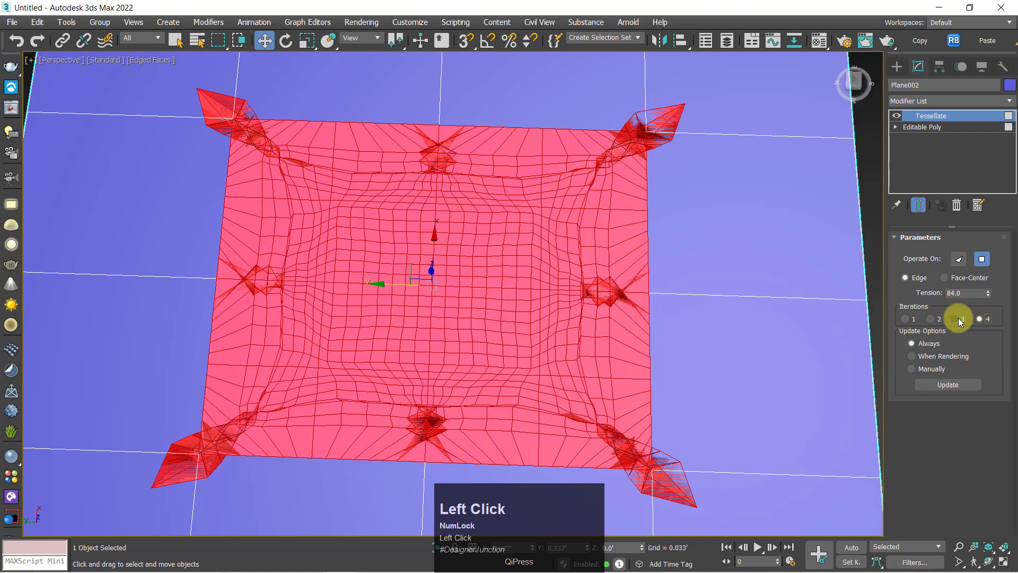
{"action": "left_click", "coordinate": [958, 318]}
{"action": "left_click", "coordinate": [938, 319]}
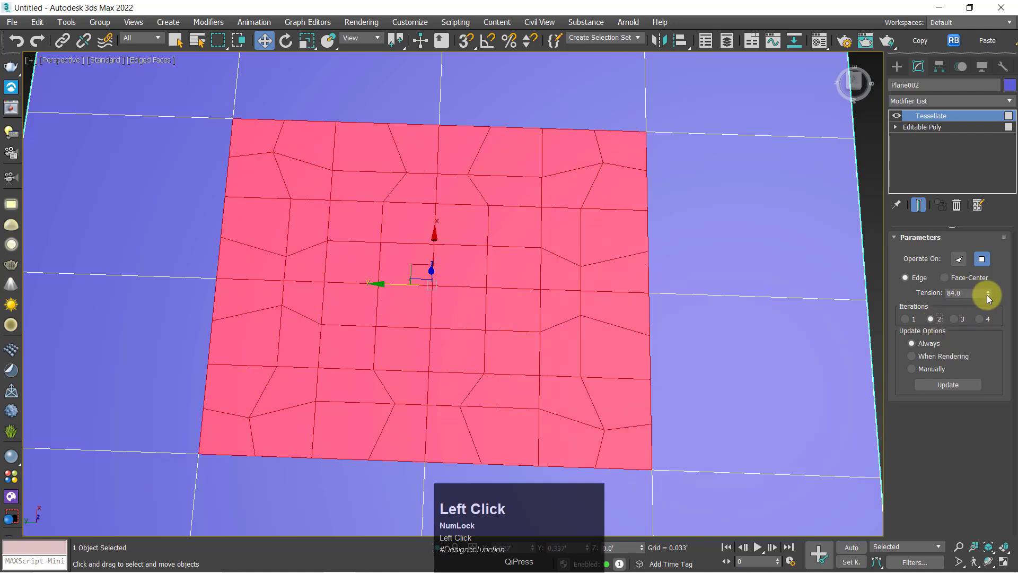
Set the tension to 84.2 and compare Face-Center subdivision with Edge, returning to Edge
{"action": "left_click", "coordinate": [987, 292]}
{"action": "left_click", "coordinate": [944, 277]}
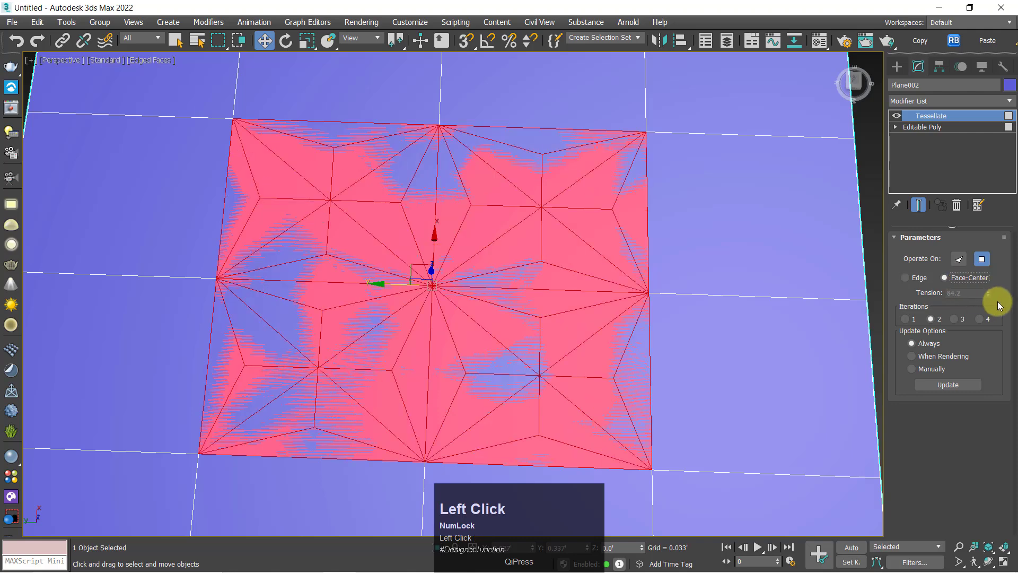
{"action": "left_click", "coordinate": [913, 281]}
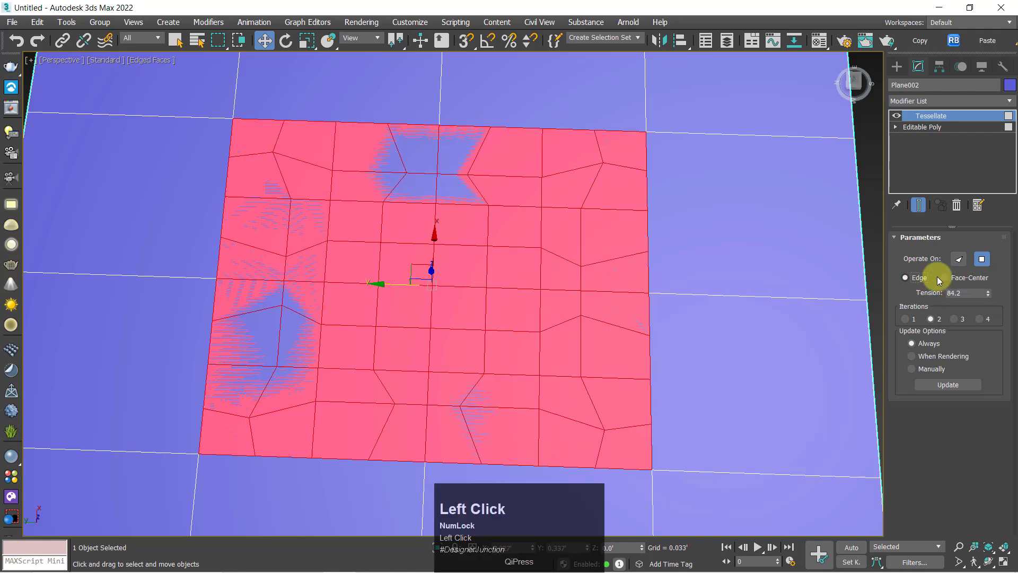
Make Tessellate operate on Faces and set the tension to 25.8
{"action": "left_click", "coordinate": [959, 261]}
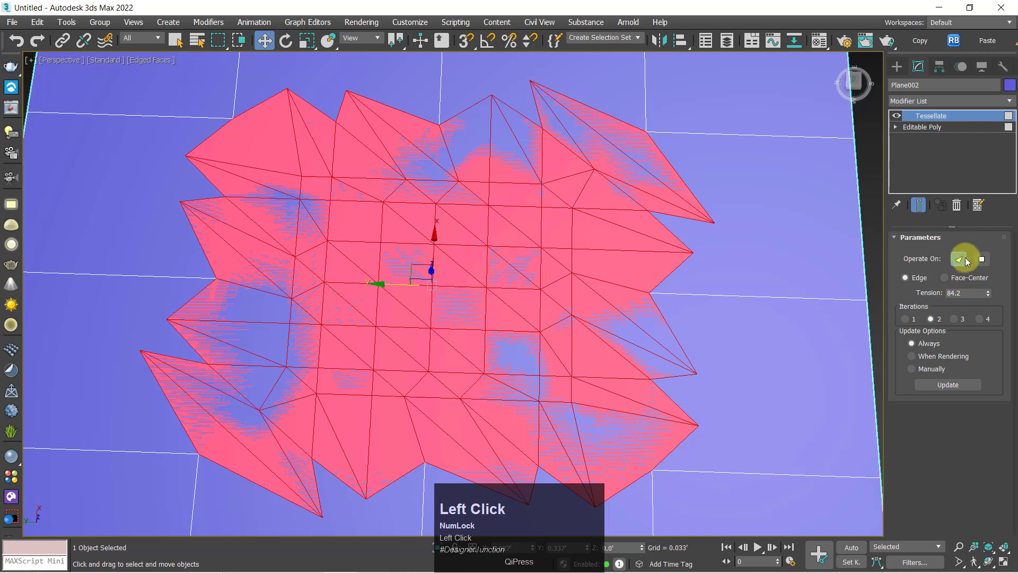
{"action": "mouse_move", "coordinate": [987, 291]}
{"action": "left_mouse_down"}
{"action": "mouse_move", "coordinate": [988, 329]}
{"action": "mouse_move", "coordinate": [64, 15]}
{"action": "mouse_move", "coordinate": [73, 504]}
{"action": "mouse_move", "coordinate": [71, 441]}
{"action": "mouse_move", "coordinate": [221, 249]}
{"action": "mouse_move", "coordinate": [279, 352]}
{"action": "mouse_move", "coordinate": [270, 106]}
{"action": "mouse_move", "coordinate": [1003, 322]}
{"action": "mouse_move", "coordinate": [988, 220]}
{"action": "mouse_move", "coordinate": [999, 232]}
{"action": "left_mouse_up"}
{"action": "scroll", "coordinate": [340, 305], "scroll_direction": "down", "scroll_amount": 3}
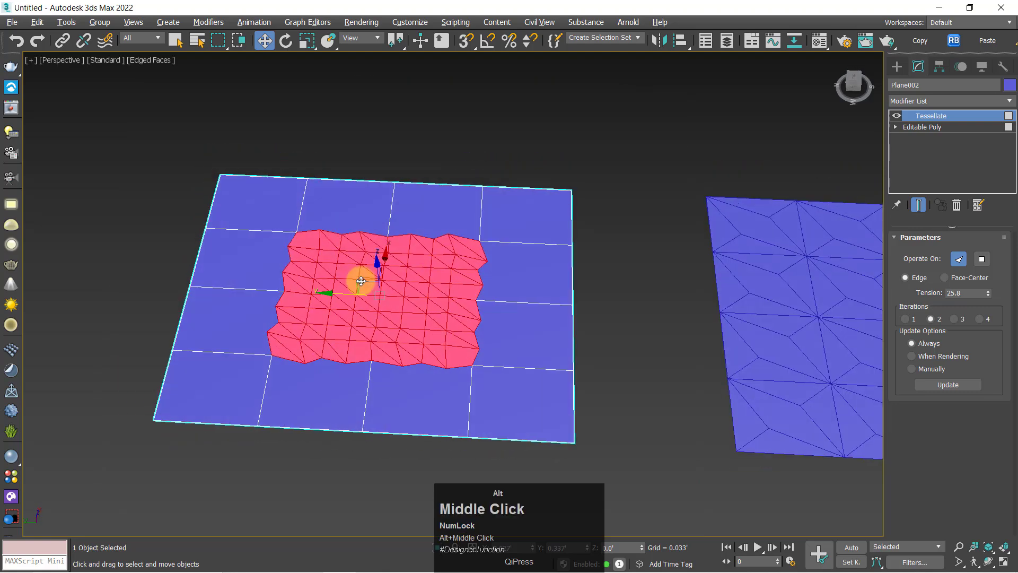
Examine the partially tessellated plane selected and unselected, and compare it with the fully tessellated original
{"action": "left_click", "coordinate": [676, 358]}
{"action": "middle_click_drag", "start_coordinate": [659, 359], "coordinate": [518, 332], "text": "alt"}
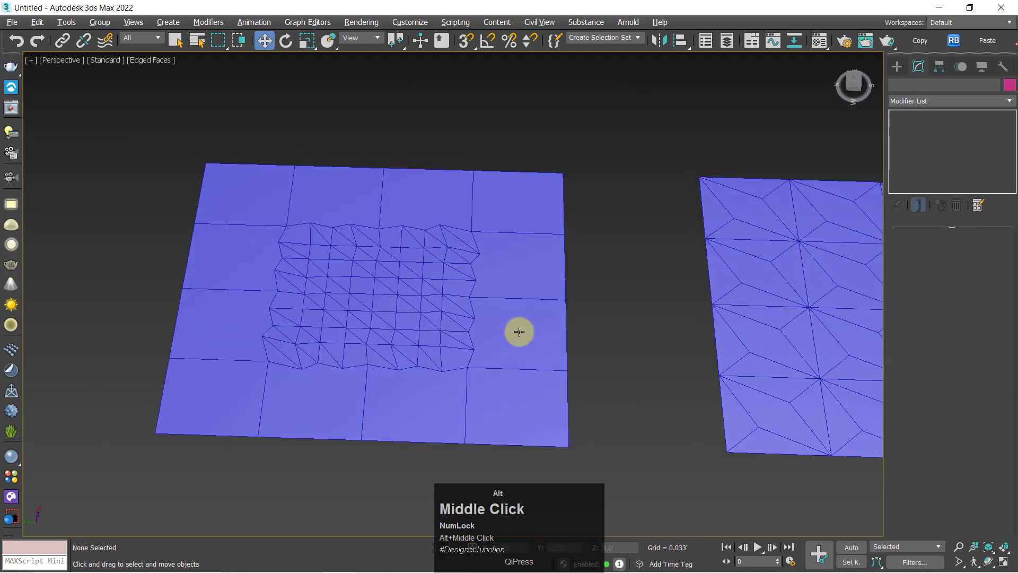
{"action": "left_click", "coordinate": [412, 283]}
{"action": "left_click", "coordinate": [606, 256]}
{"action": "middle_click_drag", "start_coordinate": [482, 290], "coordinate": [294, 294]}
{"action": "left_click", "coordinate": [232, 273]}
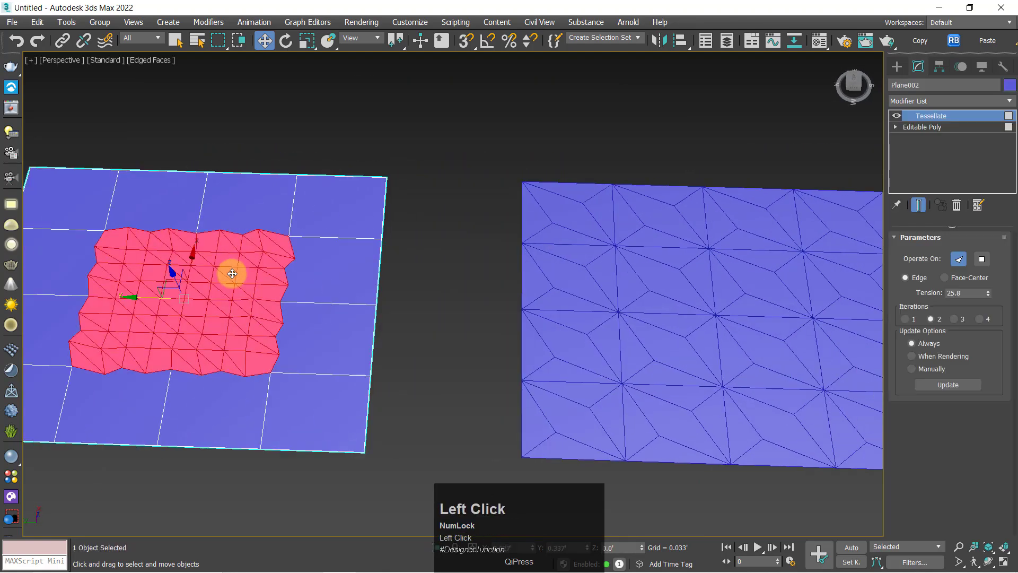
{"action": "left_click", "coordinate": [427, 238]}
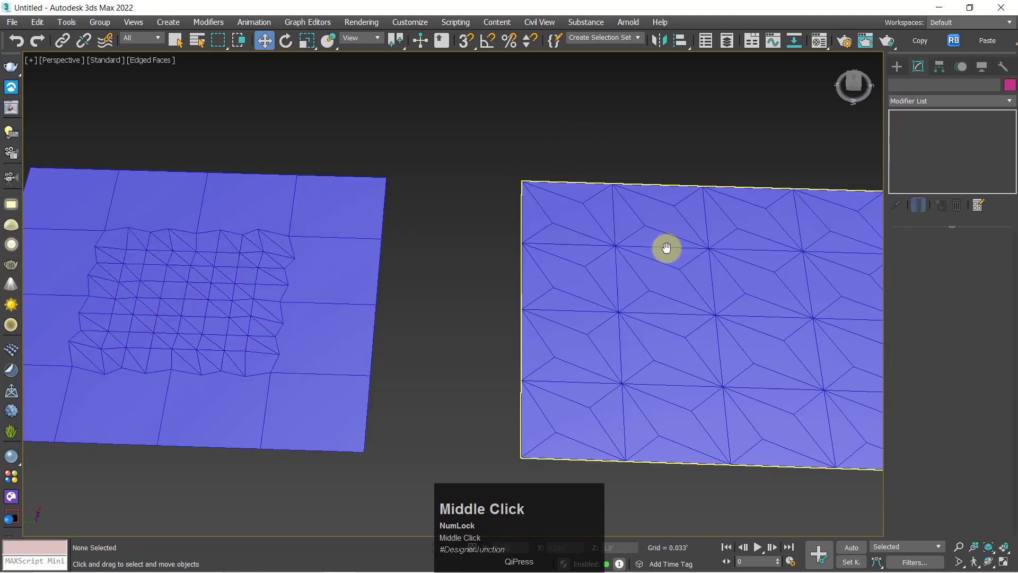
Select the fully tessellated original plane, switch its Tessellate subdivision to Edge and set the tension to 100
{"action": "middle_click_drag", "start_coordinate": [666, 248], "coordinate": [460, 228]}
{"action": "left_click", "coordinate": [464, 229]}
{"action": "middle_click_drag", "start_coordinate": [659, 271], "coordinate": [493, 249]}
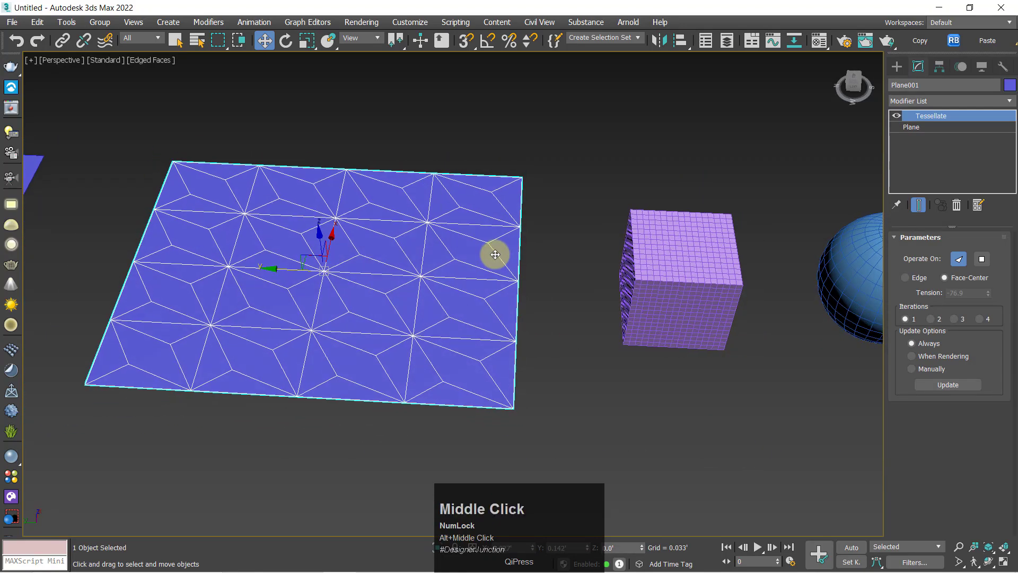
{"action": "scroll", "coordinate": [297, 275], "scroll_direction": "up", "scroll_amount": 4}
{"action": "key", "text": "F5"}
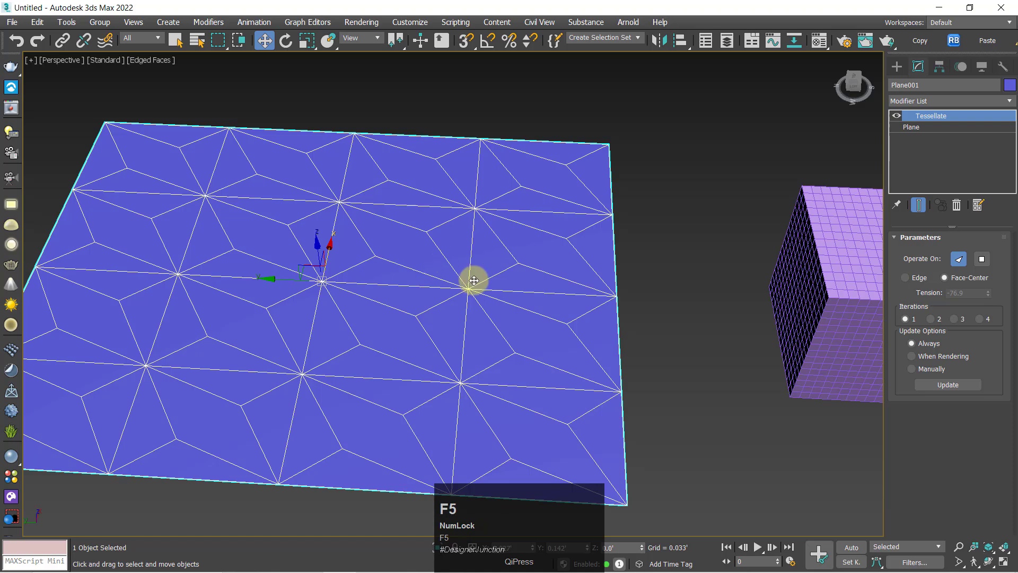
{"action": "left_click", "coordinate": [690, 291]}
{"action": "left_click", "coordinate": [436, 281]}
{"action": "middle_click_drag", "start_coordinate": [436, 282], "coordinate": [618, 273]}
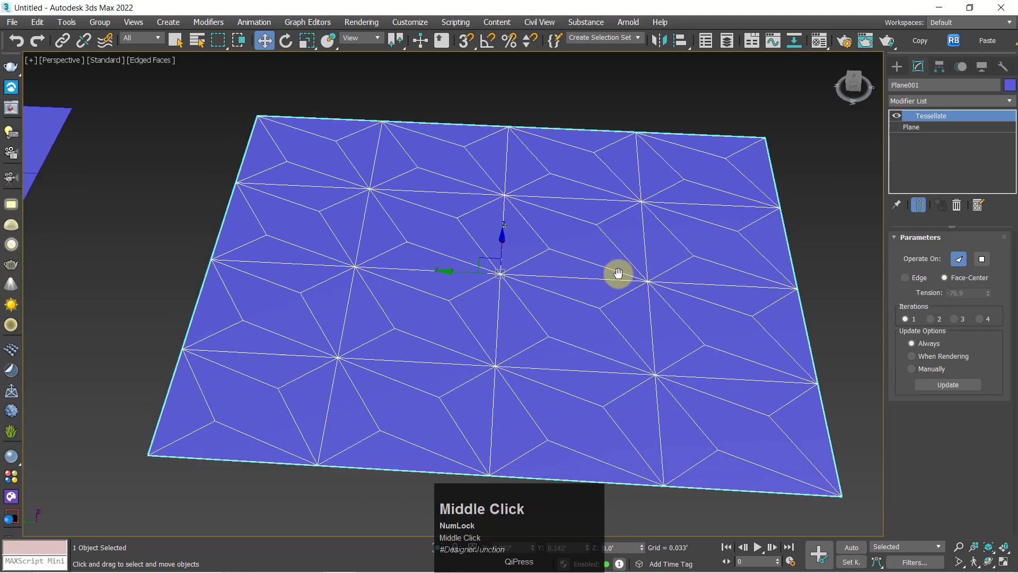
{"action": "key", "text": "z"}
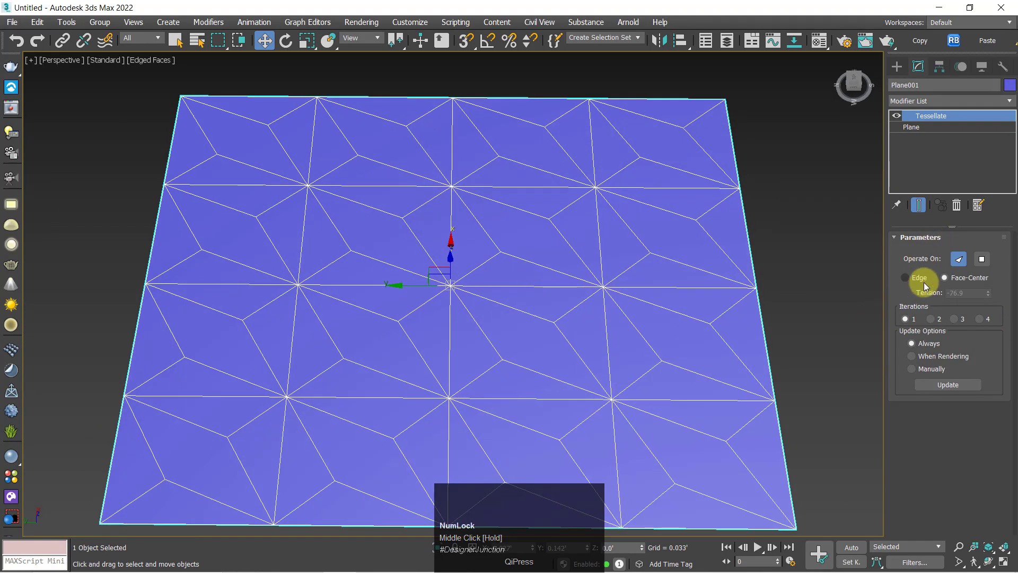
{"action": "left_click", "coordinate": [916, 277]}
{"action": "left_click_drag", "start_coordinate": [984, 294], "coordinate": [924, 398]}
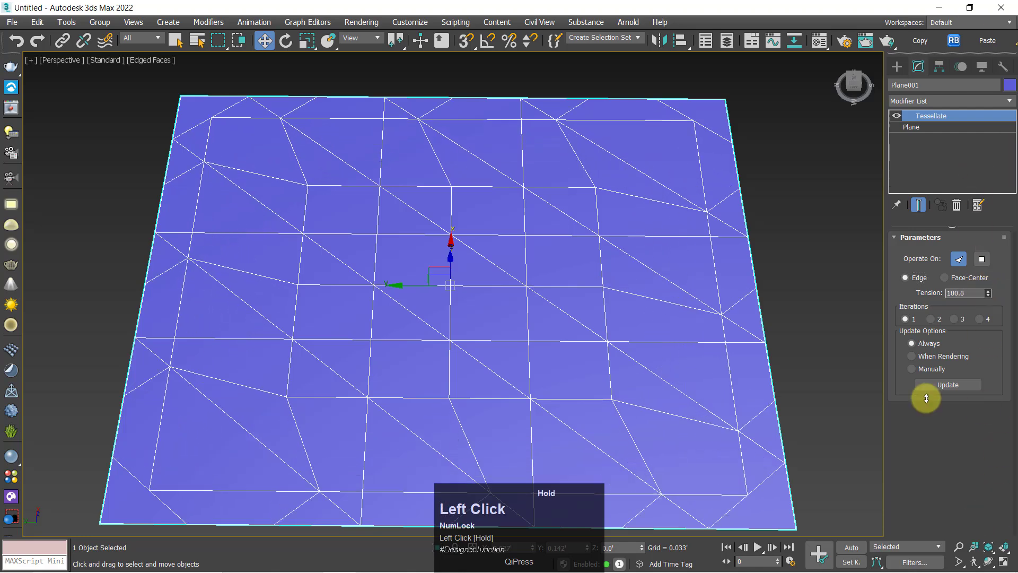
Try making the plane's Tessellate operate on Polygons and return it to Faces
{"action": "scroll", "coordinate": [487, 378], "scroll_direction": "down", "scroll_amount": 3}
{"action": "middle_click_drag", "start_coordinate": [486, 377], "coordinate": [405, 351]}
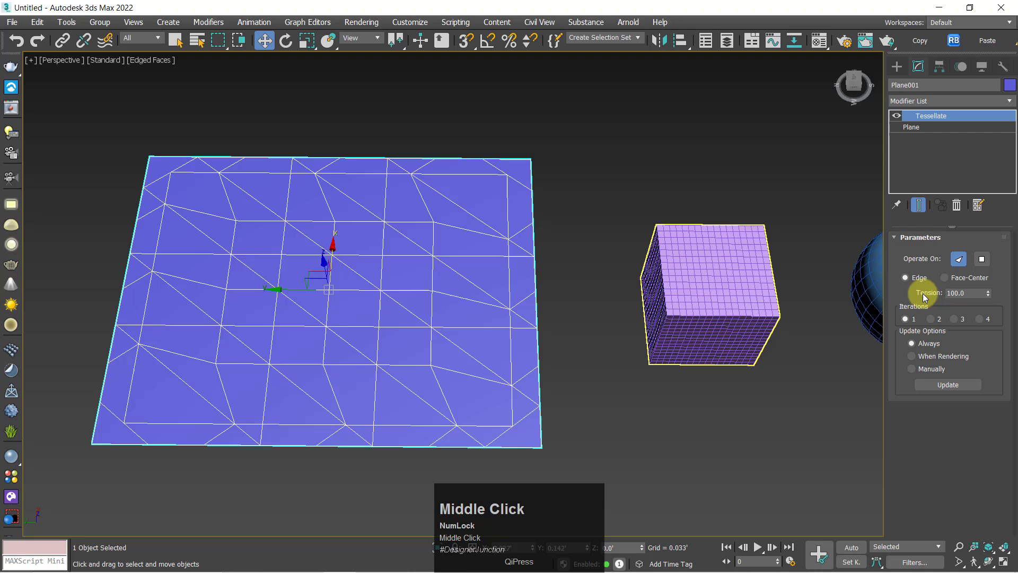
{"action": "left_click", "coordinate": [981, 259]}
{"action": "left_click", "coordinate": [959, 259]}
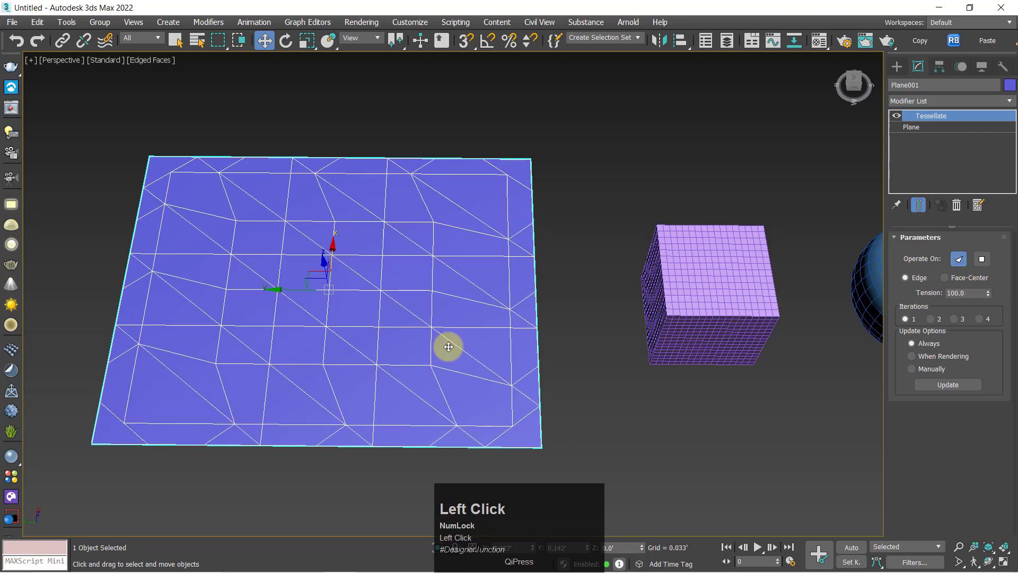
Copy the plane's Tessellate modifier onto the purple box and turn off the edged-faces display
{"action": "middle_click_drag", "start_coordinate": [449, 346], "coordinate": [364, 316]}
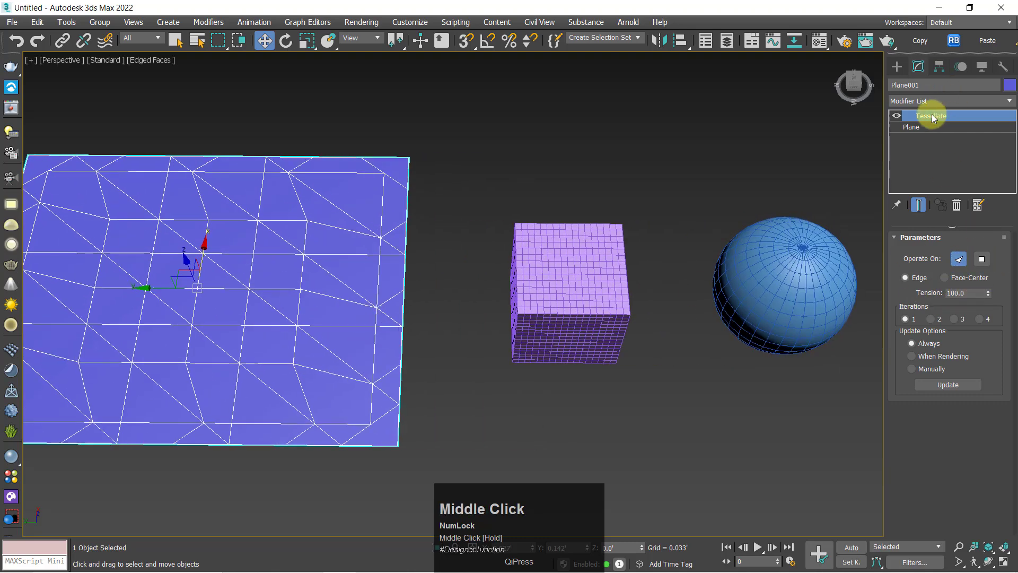
{"action": "left_click_drag", "start_coordinate": [936, 116], "coordinate": [595, 302]}
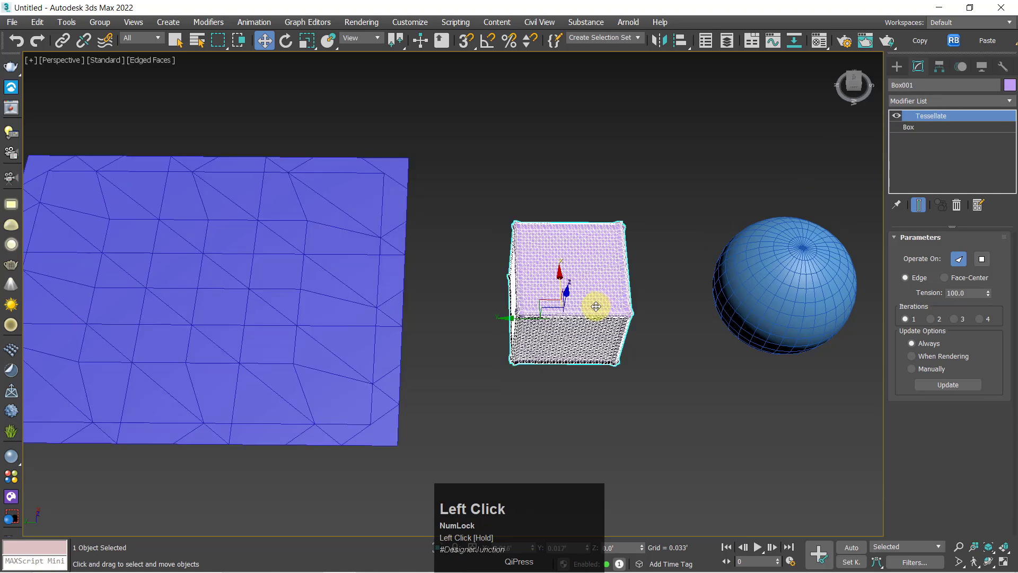
{"action": "middle_click_drag", "start_coordinate": [595, 302], "coordinate": [653, 199], "text": "alt"}
{"action": "left_click", "coordinate": [773, 133]}
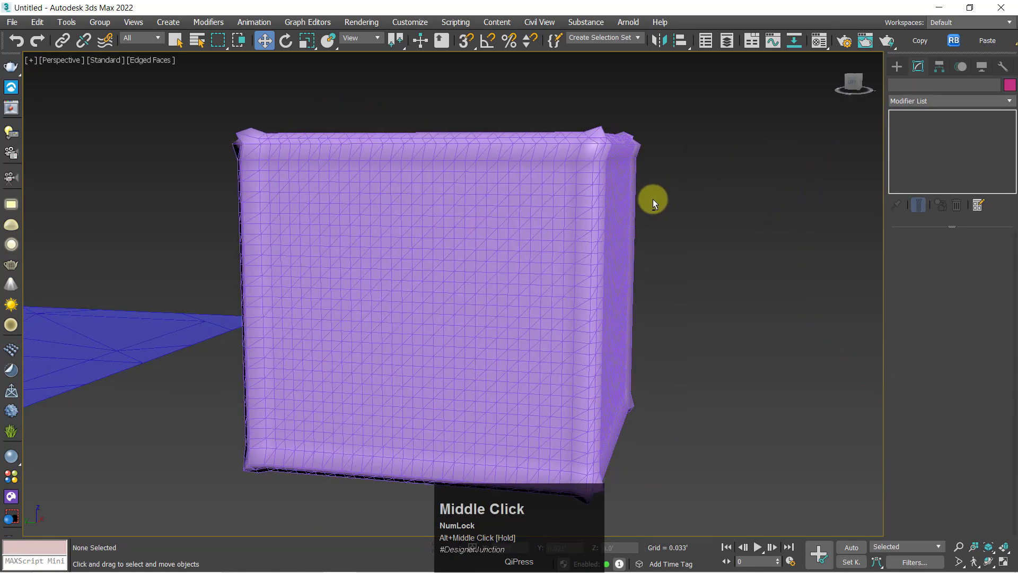
{"action": "key", "text": "F4"}
Set the box's Tessellate tension to -100 and inspect its corners
{"action": "left_click", "coordinate": [491, 297]}
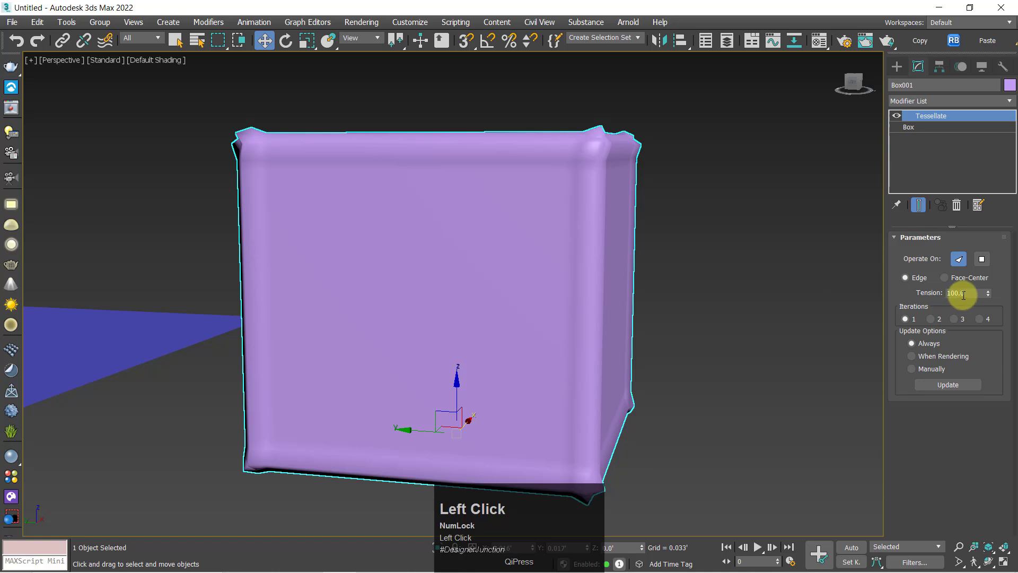
{"action": "left_click_drag", "start_coordinate": [991, 294], "coordinate": [993, 268]}
{"action": "middle_click_drag", "start_coordinate": [700, 339], "coordinate": [673, 353], "text": "alt"}
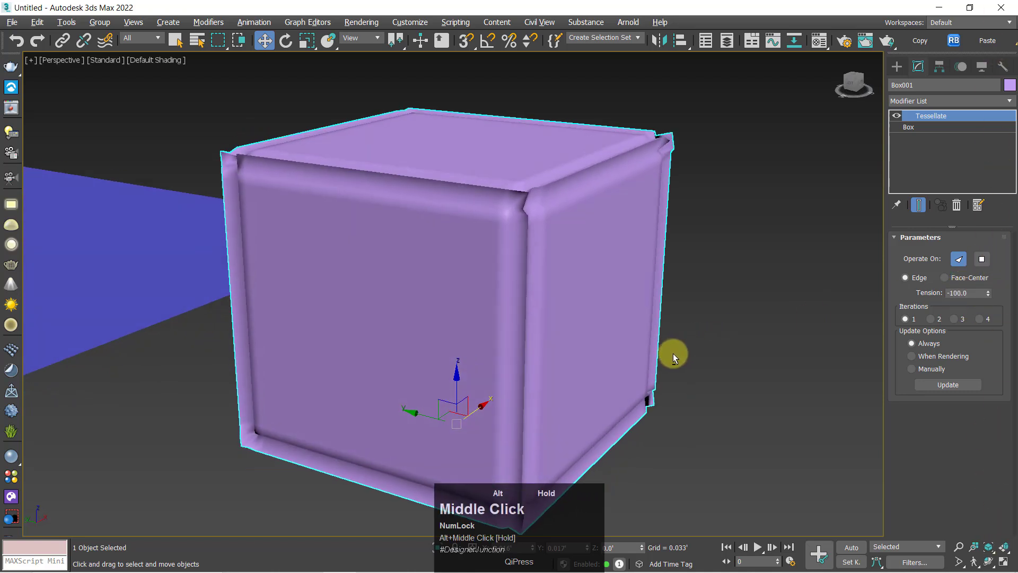
Compare 3, 4 and 2 iterations on the box, adjust the tension to -90.1, and settle on 2 iterations
{"action": "left_click", "coordinate": [956, 318]}
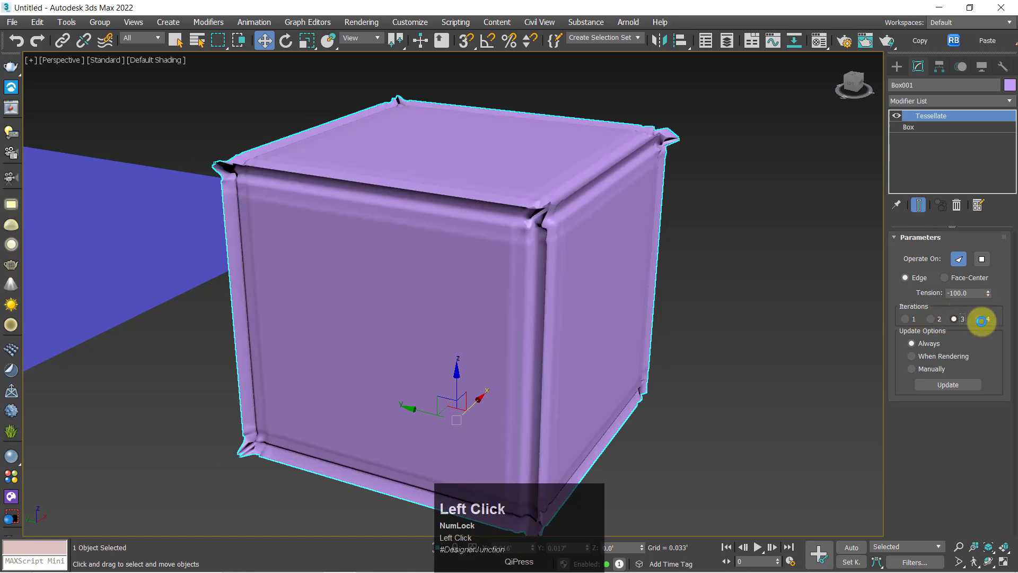
{"action": "left_click", "coordinate": [982, 321]}
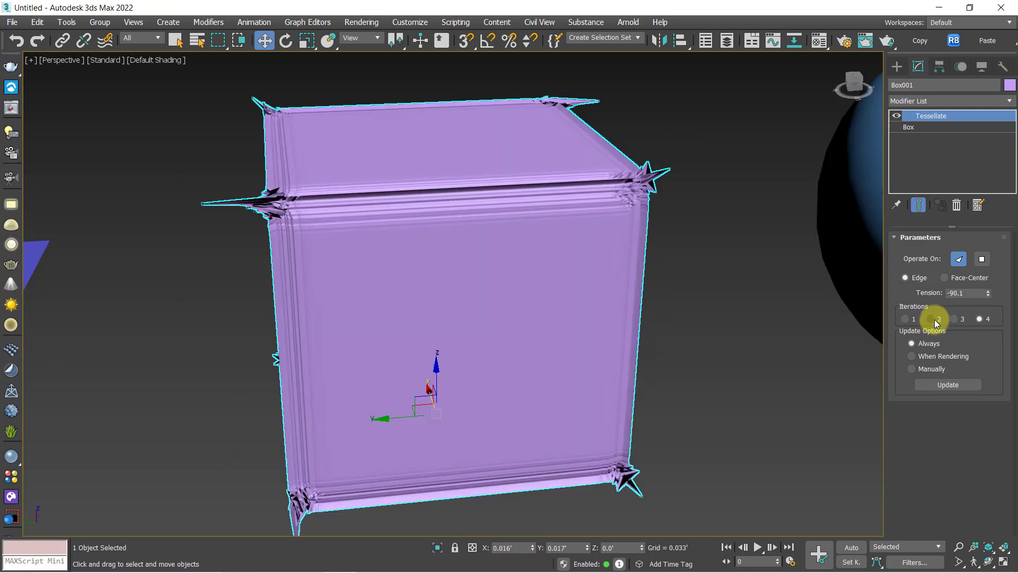
{"action": "left_click", "coordinate": [932, 318]}
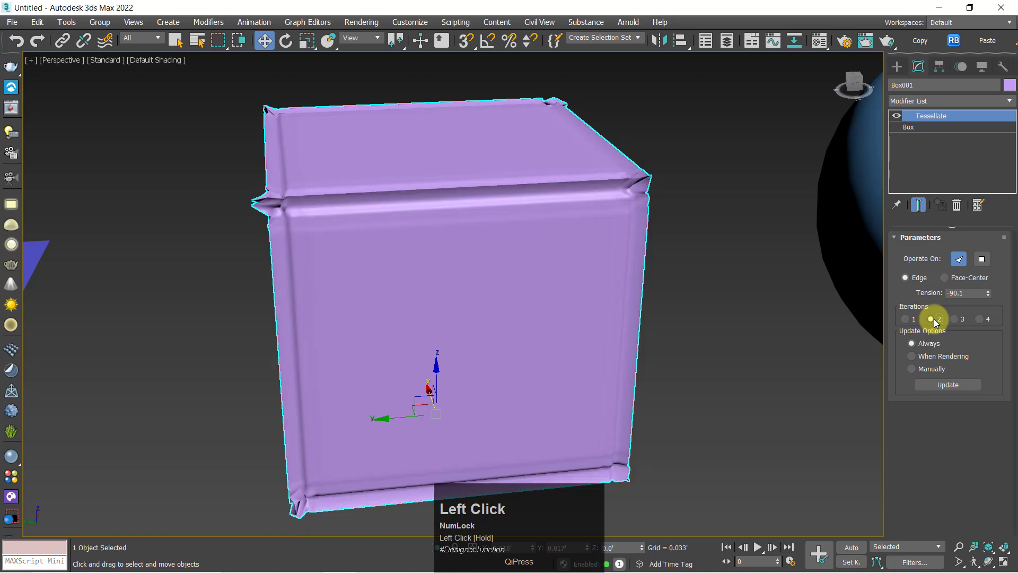
{"action": "left_click", "coordinate": [953, 320]}
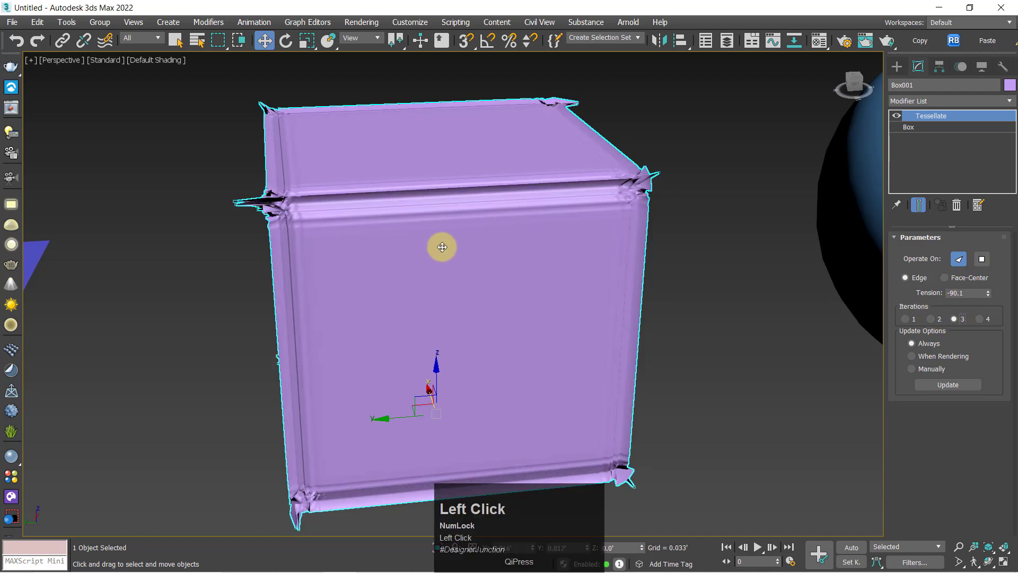
{"action": "left_click", "coordinate": [931, 319]}
Set the box's Tessellate tension to -26.3
{"action": "middle_click_drag", "start_coordinate": [646, 307], "coordinate": [581, 264], "text": "alt"}
{"action": "key", "text": "z"}
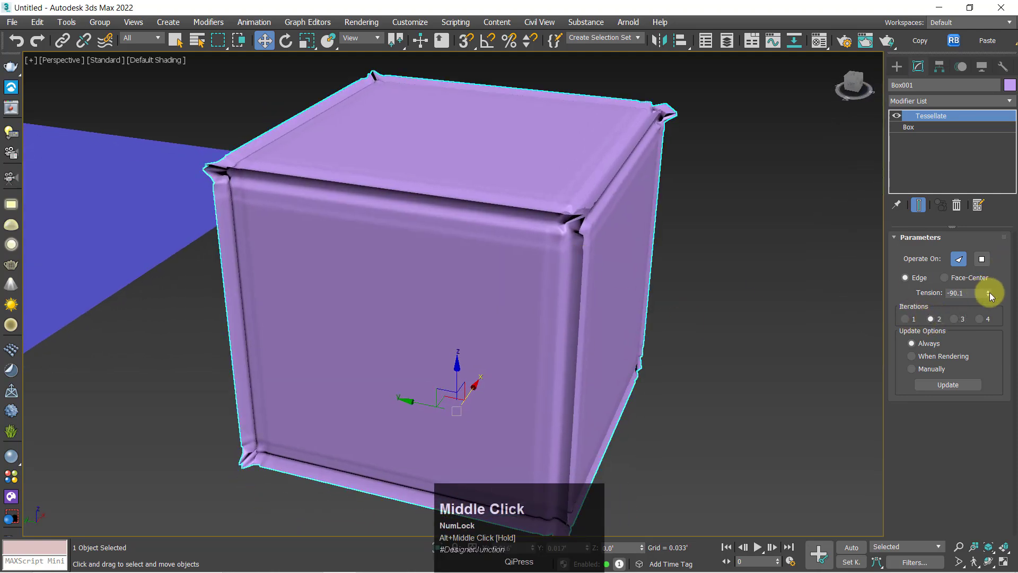
{"action": "left_click_drag", "start_coordinate": [989, 293], "coordinate": [986, 4]}
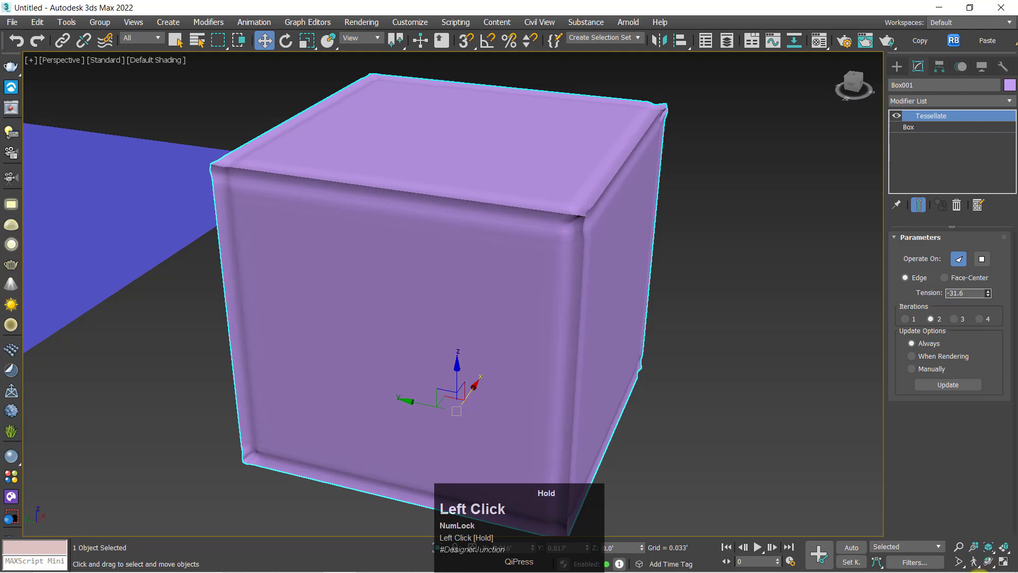
{"action": "left_click_drag", "start_coordinate": [979, 572], "coordinate": [7, 521]}
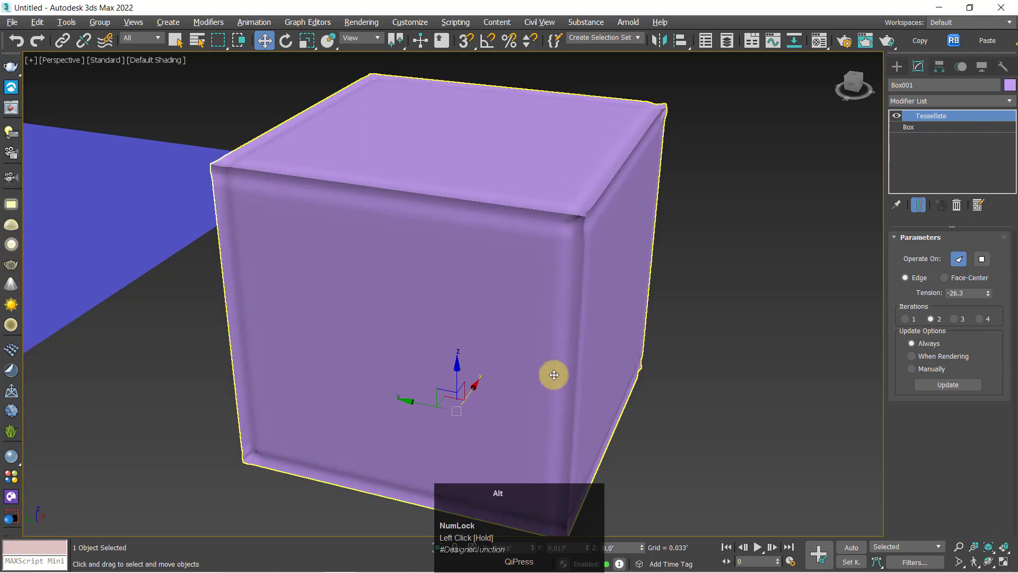
{"action": "mouse_move", "coordinate": [553, 375]}
{"action": "middle_mouse_down", "text": "alt"}
{"action": "mouse_move", "coordinate": [536, 370]}
{"action": "mouse_move", "coordinate": [549, 387]}
{"action": "middle_mouse_up", "text": "alt"}
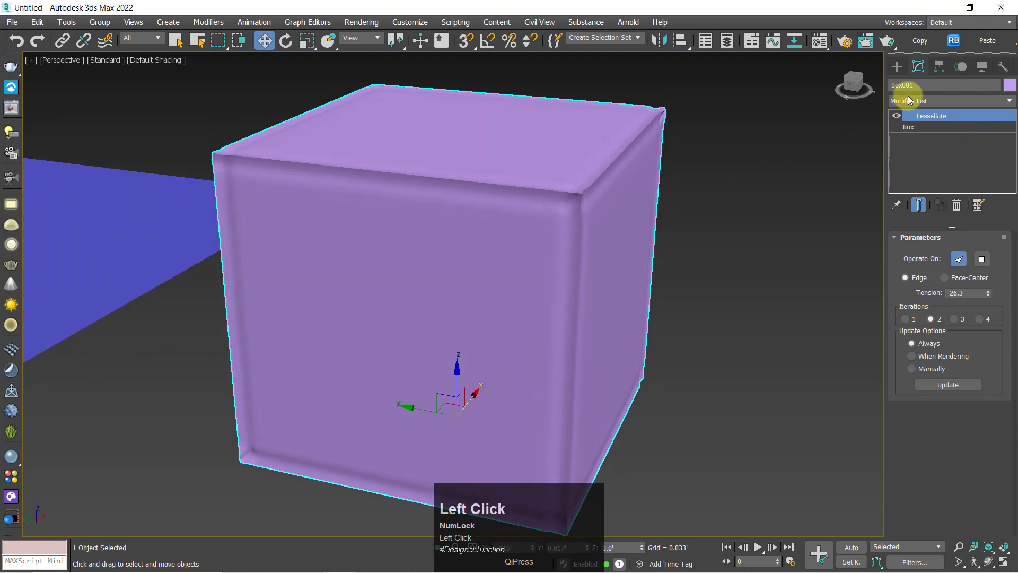
Add a TurboSmooth modifier above the box's Tessellate, decline 10 iterations and set the iterations to 3
{"action": "left_click", "coordinate": [907, 100]}
{"action": "key", "text": "t"}
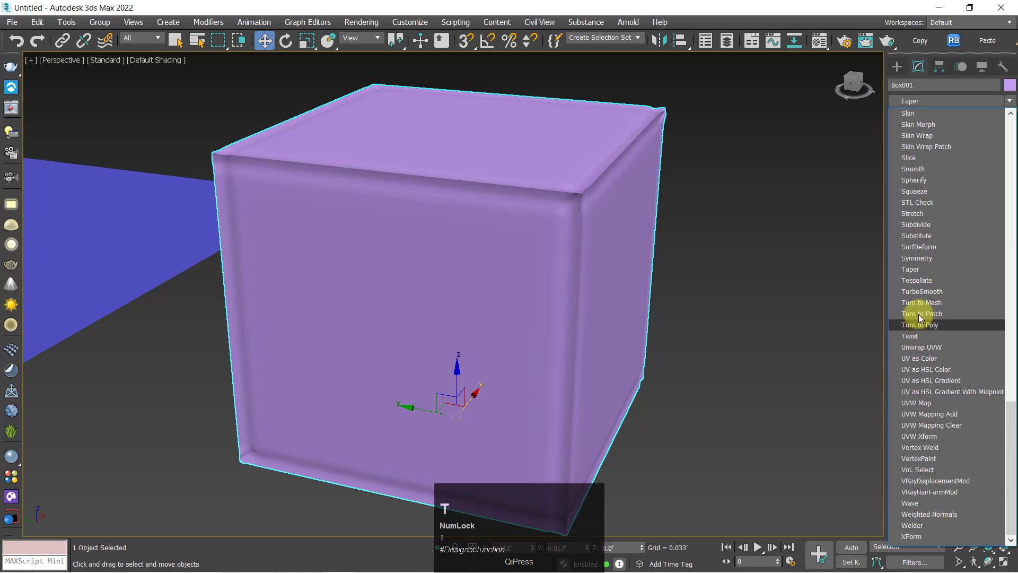
{"action": "left_click", "coordinate": [922, 291]}
{"action": "middle_click_drag", "start_coordinate": [761, 352], "coordinate": [995, 306], "text": "alt"}
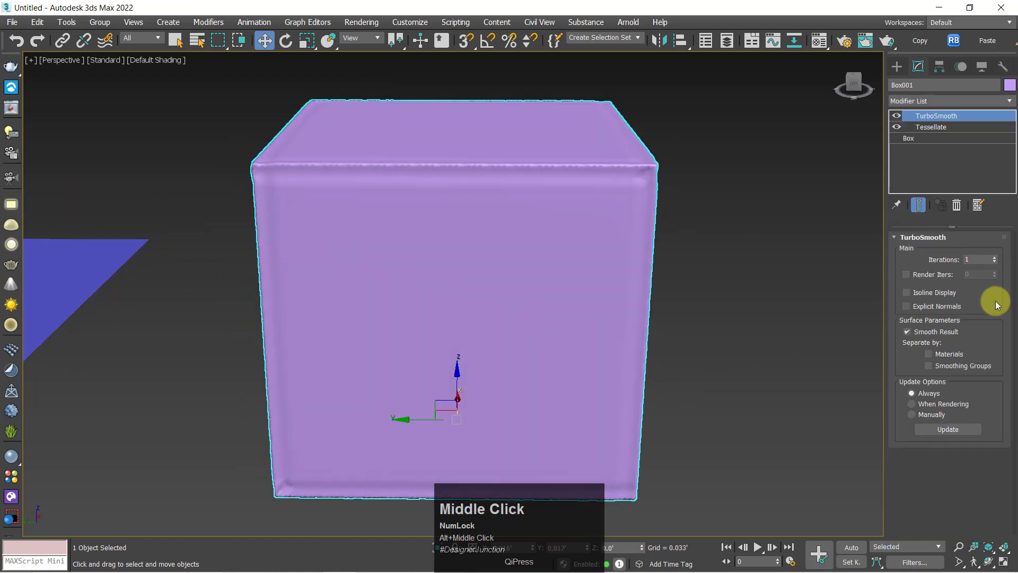
{"action": "left_click", "coordinate": [996, 260]}
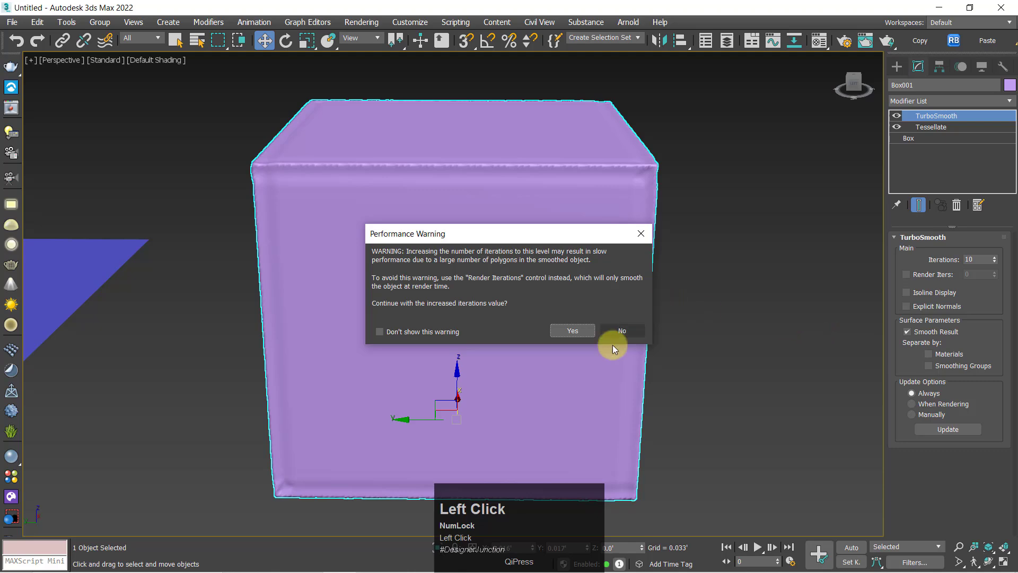
{"action": "left_click", "coordinate": [624, 330]}
{"action": "middle_click_drag", "start_coordinate": [675, 284], "coordinate": [836, 279], "text": "alt"}
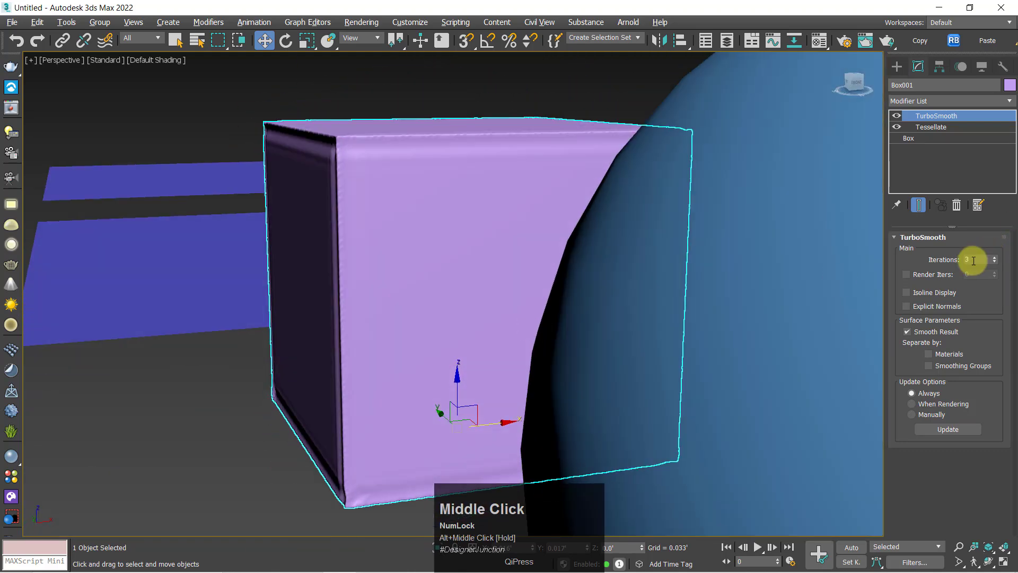
Delete the TurboSmooth modifier from the box, keeping Tessellate
{"action": "mouse_move", "coordinate": [719, 291]}
{"action": "middle_mouse_down", "text": "alt"}
{"action": "mouse_move", "coordinate": [775, 300]}
{"action": "mouse_move", "coordinate": [730, 286]}
{"action": "middle_mouse_up", "text": "alt"}
{"action": "left_click", "coordinate": [791, 304]}
{"action": "left_click", "coordinate": [935, 116]}
{"action": "left_click", "coordinate": [956, 205]}
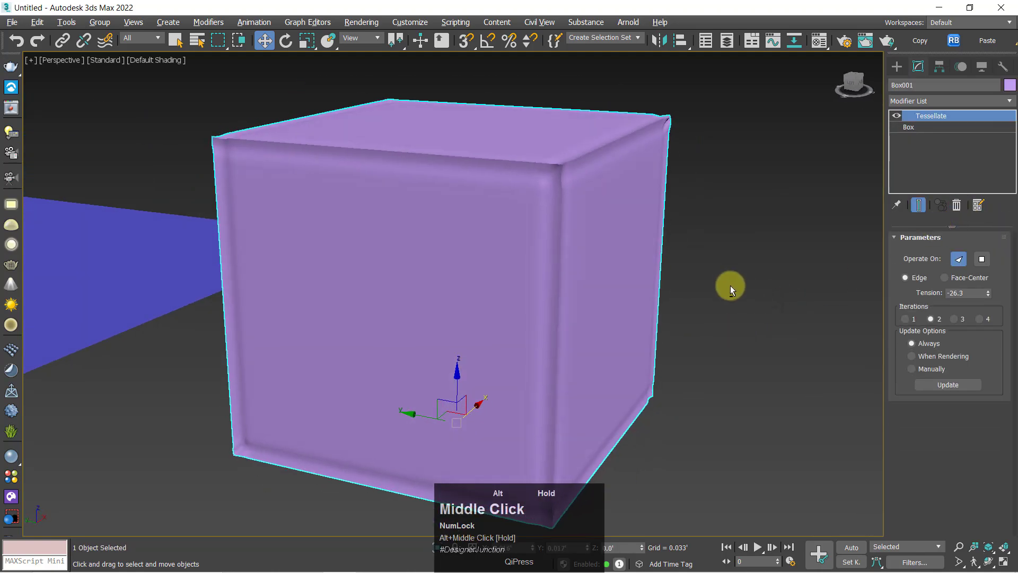
Copy the box's Tessellate modifier onto the blue sphere
{"action": "scroll", "coordinate": [360, 246], "scroll_direction": "down", "scroll_amount": 2}
{"action": "middle_click_drag", "start_coordinate": [870, 158], "coordinate": [743, 152]}
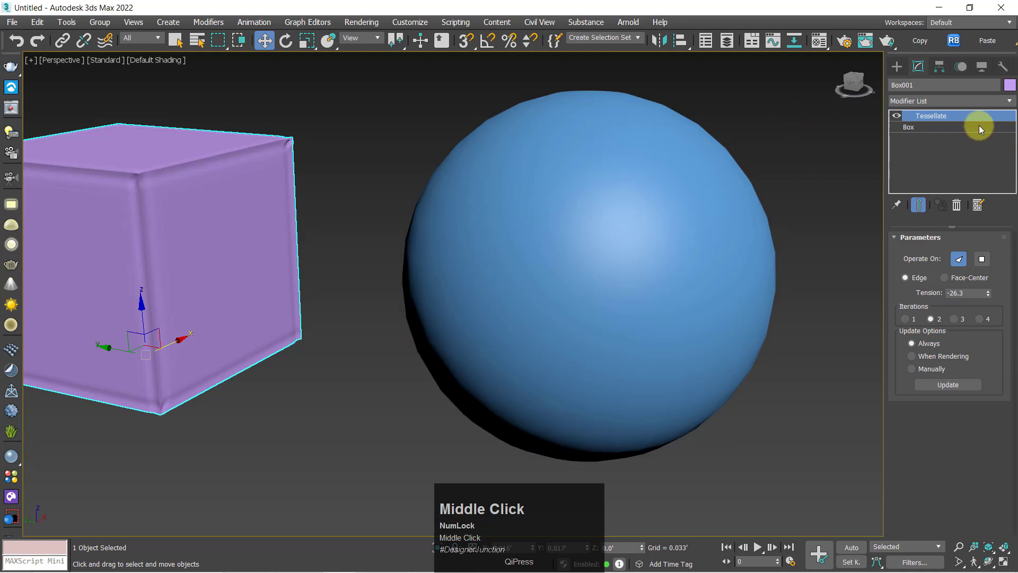
{"action": "left_click", "coordinate": [607, 225]}
{"action": "middle_click_drag", "start_coordinate": [608, 228], "coordinate": [729, 289], "text": "alt"}
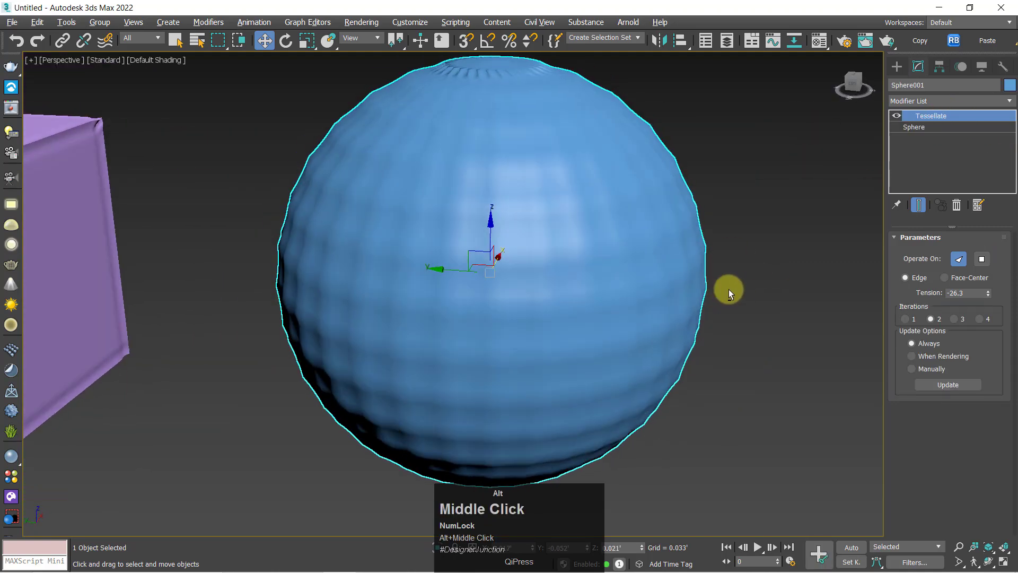
Set the sphere's Tessellate tension to -65.1, inspect it unselected, and raise the iterations to 3
{"action": "left_click_drag", "start_coordinate": [987, 293], "coordinate": [23, 247]}
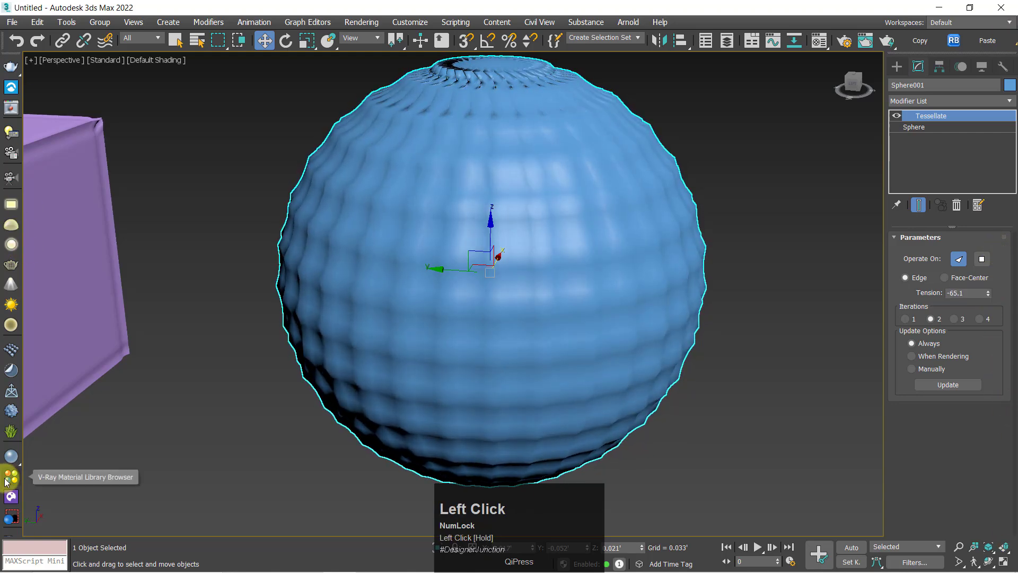
{"action": "left_click", "coordinate": [723, 495]}
{"action": "middle_click_drag", "start_coordinate": [705, 472], "coordinate": [627, 402], "text": "alt"}
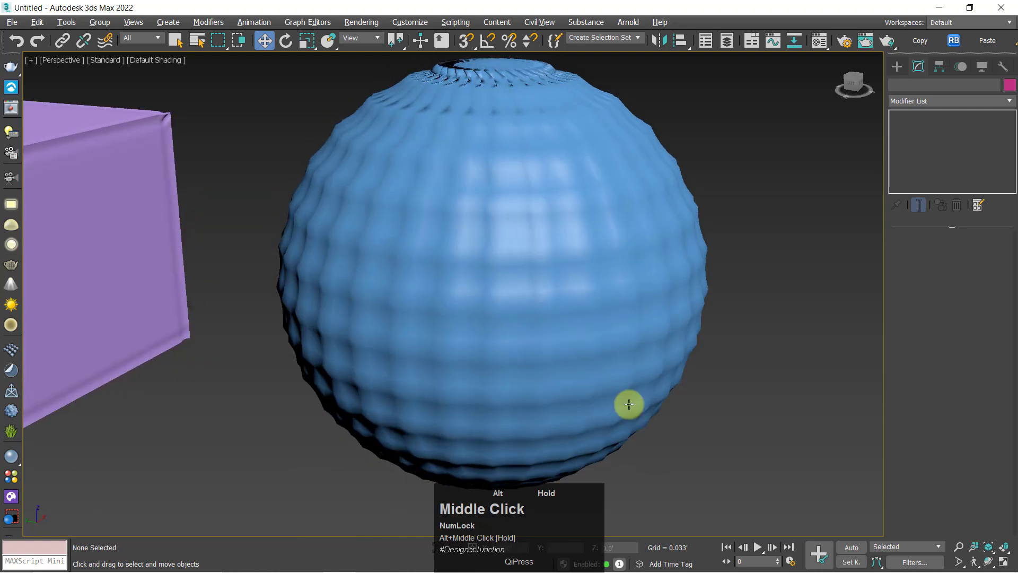
{"action": "left_click", "coordinate": [559, 341]}
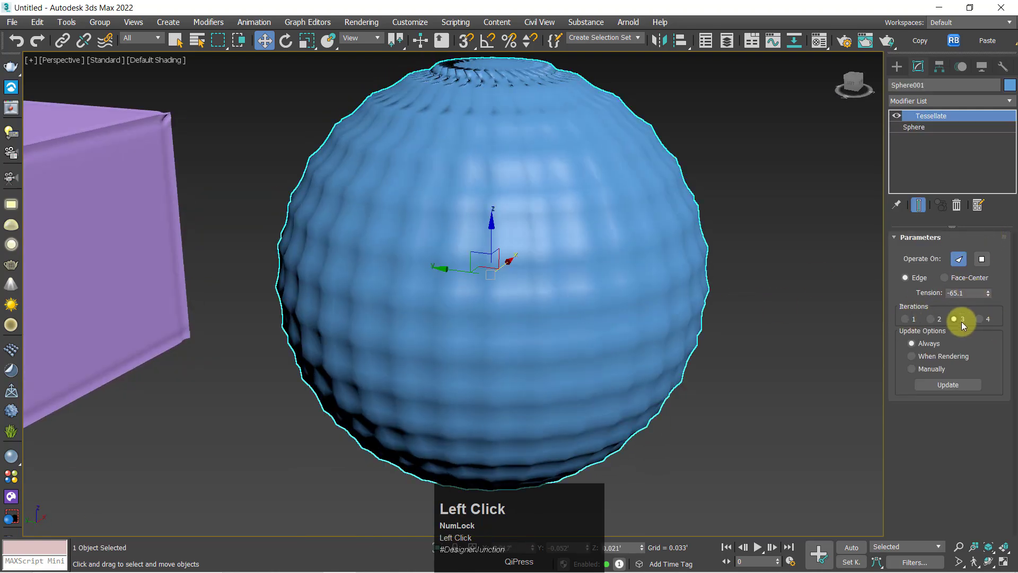
{"action": "middle_click_drag", "start_coordinate": [544, 301], "coordinate": [588, 300], "text": "alt"}
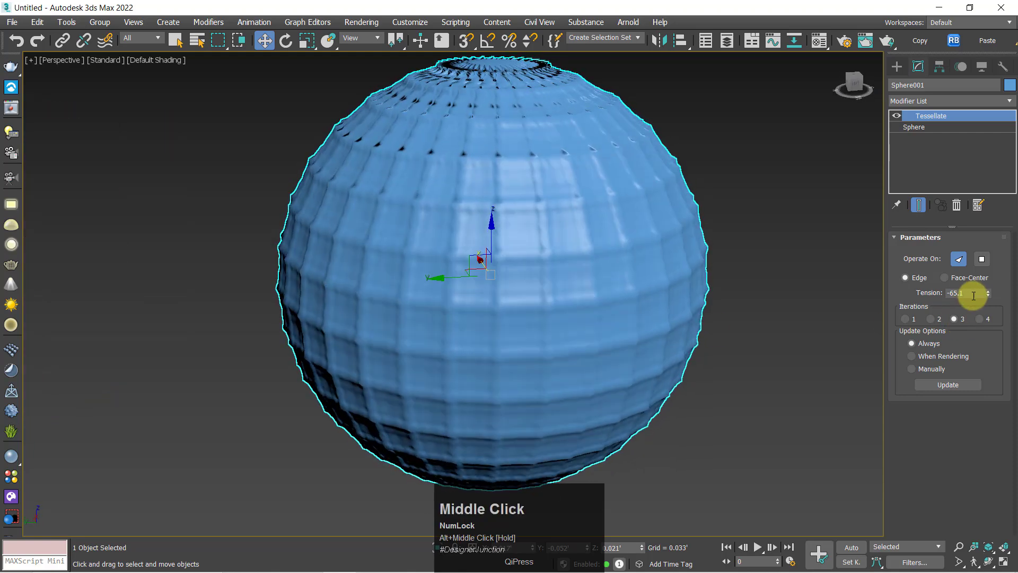
Try the sphere at tension 84.6 with 2 iterations, and return it to 3 iterations with a tension of 100
{"action": "mouse_move", "coordinate": [986, 290]}
{"action": "left_mouse_down"}
{"action": "mouse_move", "coordinate": [985, 259]}
{"action": "mouse_move", "coordinate": [986, 406]}
{"action": "mouse_move", "coordinate": [955, 7]}
{"action": "mouse_move", "coordinate": [829, 341]}
{"action": "mouse_move", "coordinate": [1000, 311]}
{"action": "mouse_move", "coordinate": [988, 295]}
{"action": "mouse_move", "coordinate": [963, 105]}
{"action": "mouse_move", "coordinate": [923, 490]}
{"action": "mouse_move", "coordinate": [944, 141]}
{"action": "mouse_move", "coordinate": [950, 243]}
{"action": "left_mouse_up"}
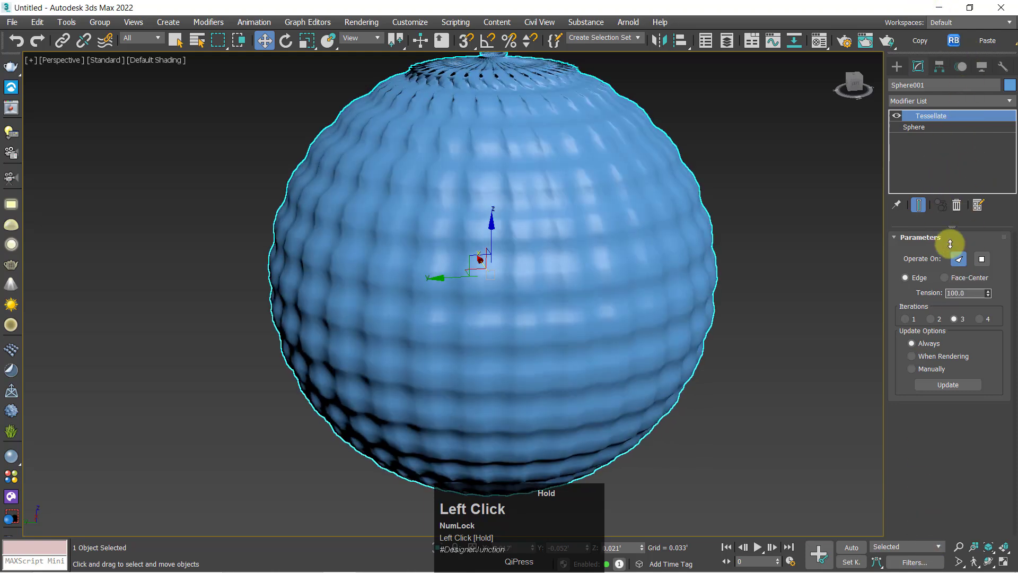
{"action": "left_click_drag", "start_coordinate": [955, 296], "coordinate": [964, 352]}
{"action": "left_click", "coordinate": [929, 320]}
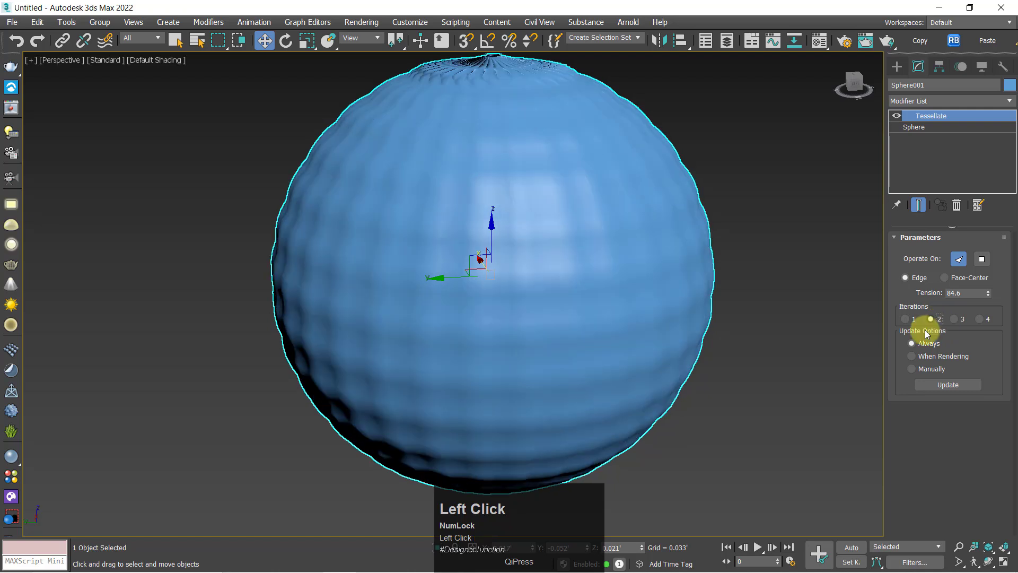
{"action": "left_click", "coordinate": [960, 320]}
{"action": "left_click_drag", "start_coordinate": [987, 290], "coordinate": [987, 290]}
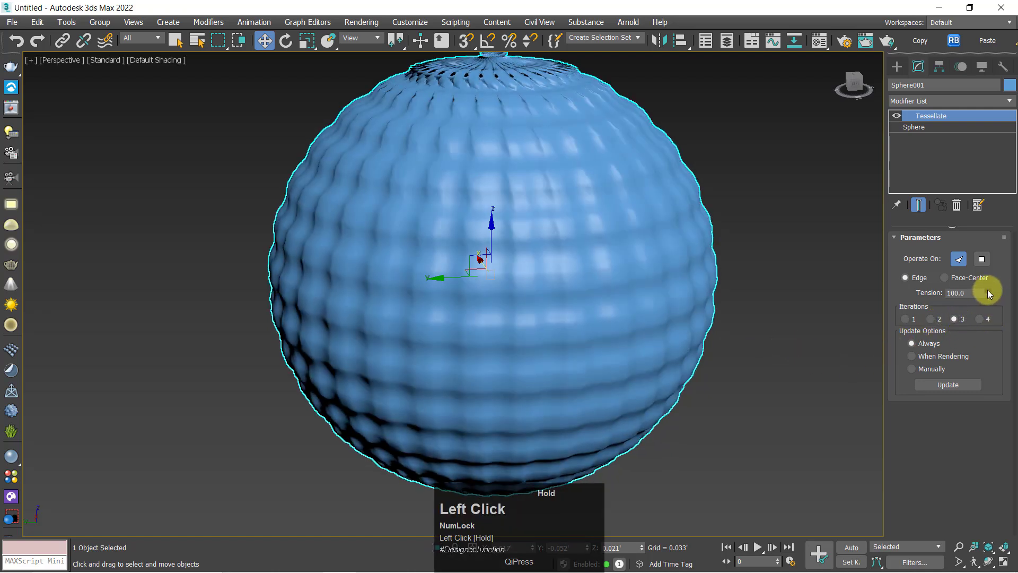
Make the sphere's Tessellate operate on Polygons and inspect the resulting surface
{"action": "left_click", "coordinate": [983, 258]}
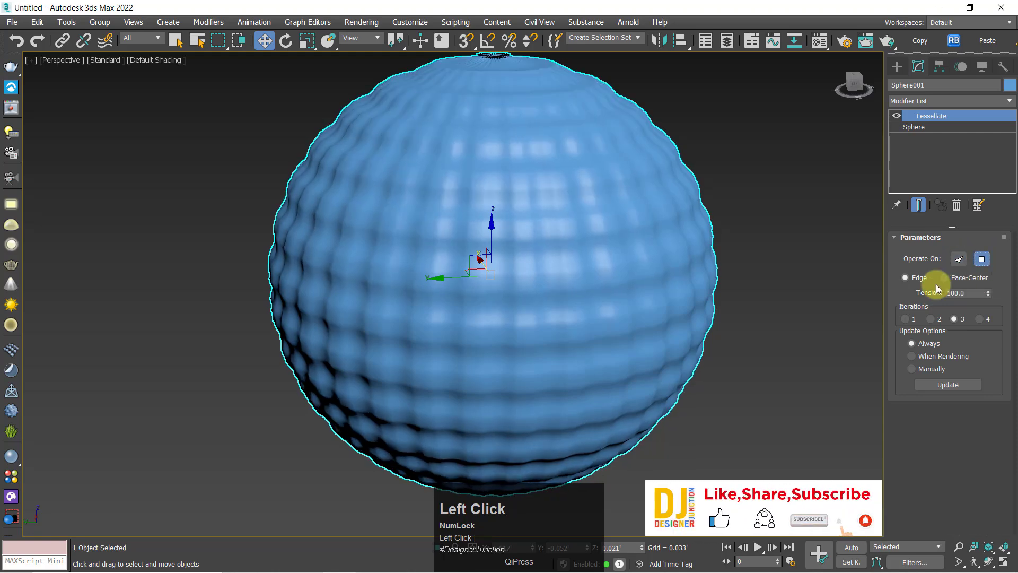
{"action": "middle_click_drag", "start_coordinate": [672, 299], "coordinate": [812, 311], "text": "alt"}
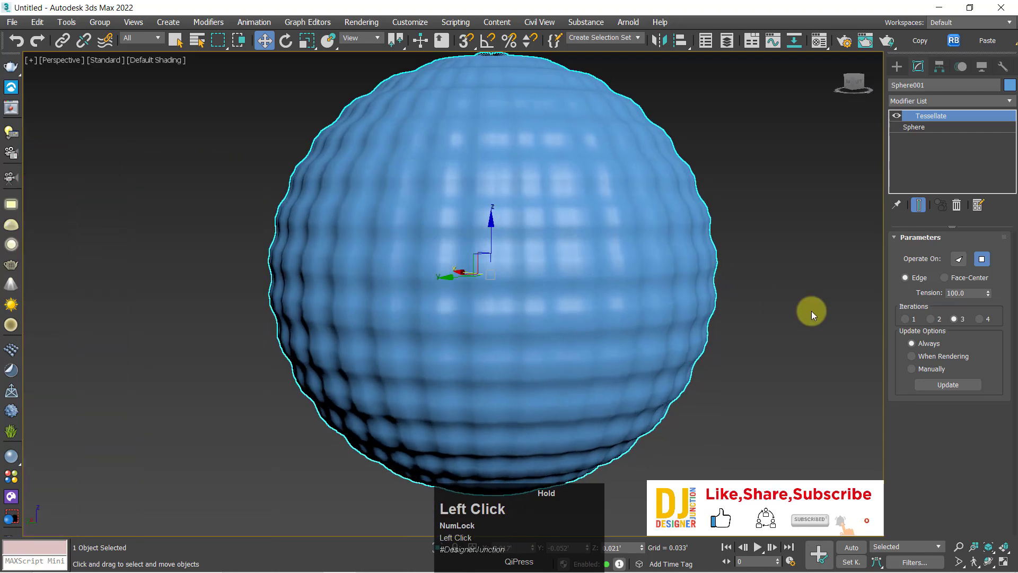
Examine the sphere's tessellated surface up close, both shaded and with its edged faces displayed
{"action": "left_click", "coordinate": [811, 310]}
{"action": "middle_click_drag", "start_coordinate": [741, 380], "coordinate": [741, 369], "text": "alt"}
{"action": "left_click", "coordinate": [676, 313]}
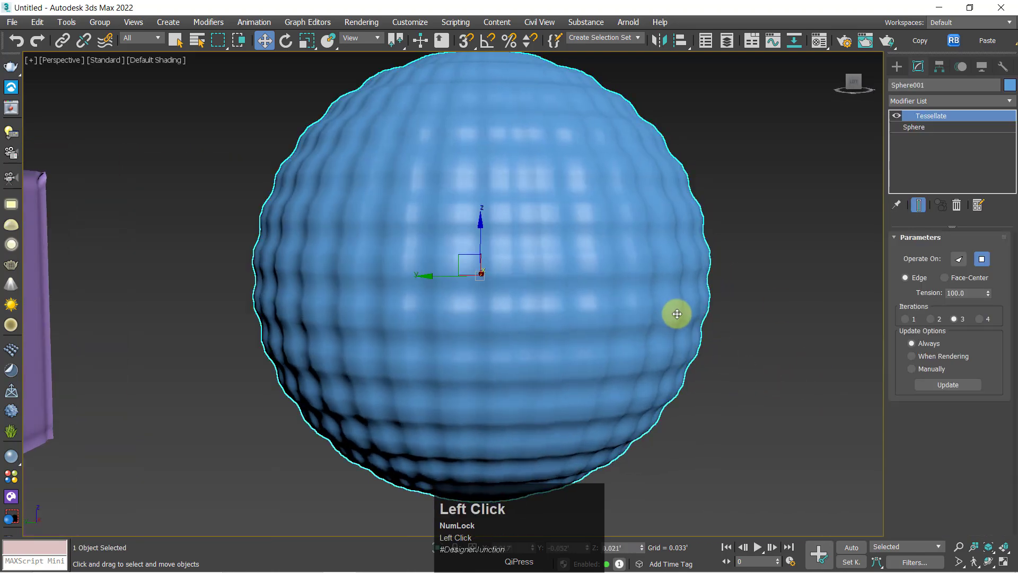
{"action": "mouse_move", "coordinate": [620, 313]}
{"action": "middle_mouse_down"}
{"action": "mouse_move", "coordinate": [629, 341]}
{"action": "mouse_move", "coordinate": [619, 336]}
{"action": "mouse_move", "coordinate": [633, 317]}
{"action": "middle_mouse_up"}
{"action": "key", "text": "F4"}
{"action": "key", "text": "z"}
{"action": "scroll", "coordinate": [629, 341], "scroll_direction": "up", "scroll_amount": 3}
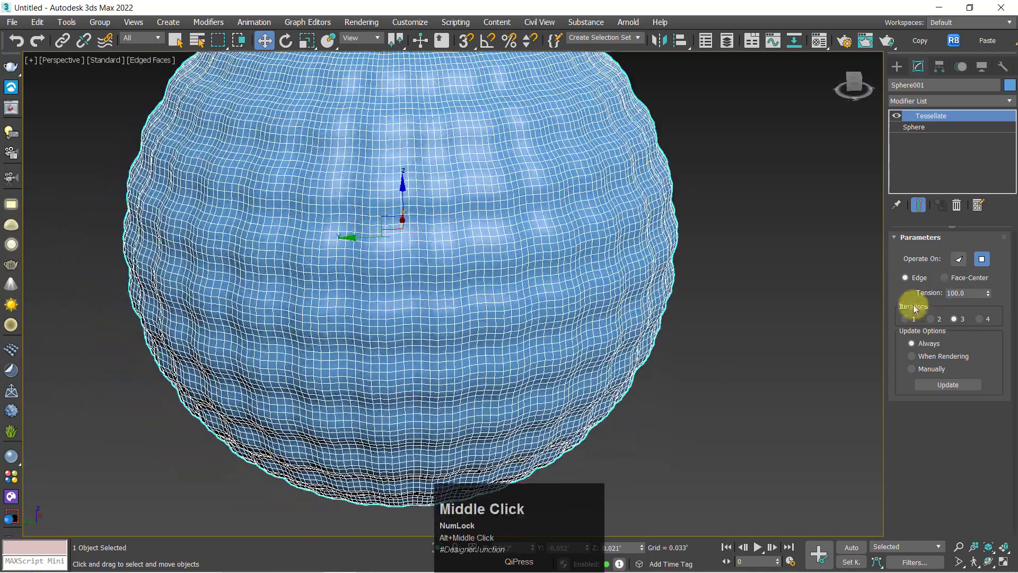
{"action": "left_click", "coordinate": [711, 324]}
{"action": "left_click", "coordinate": [529, 314]}
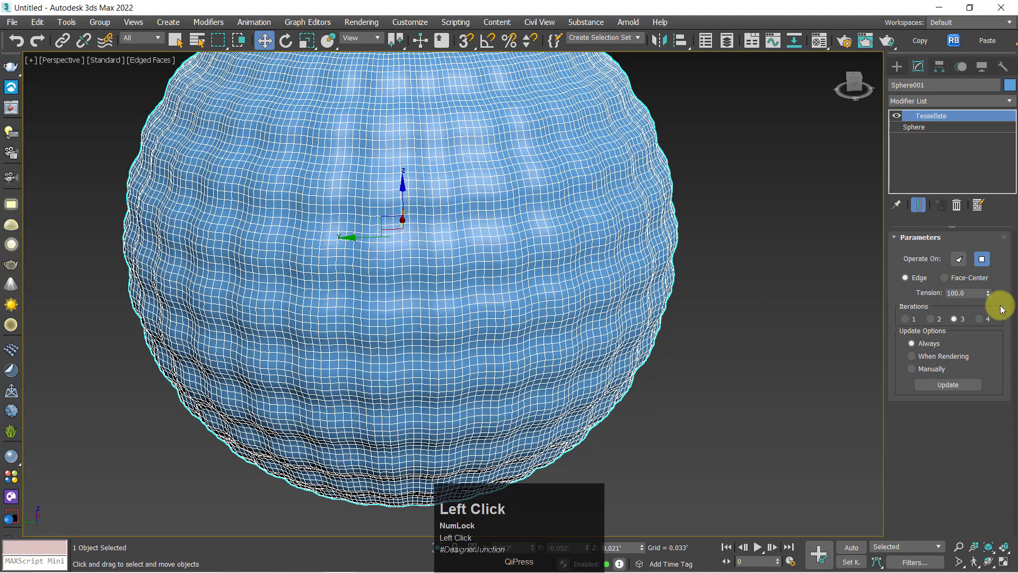
Try the sphere's Tessellate on Faces with a tension of 99.3, and inspect it with and without edges displayed
{"action": "left_click_drag", "start_coordinate": [990, 294], "coordinate": [988, 300]}
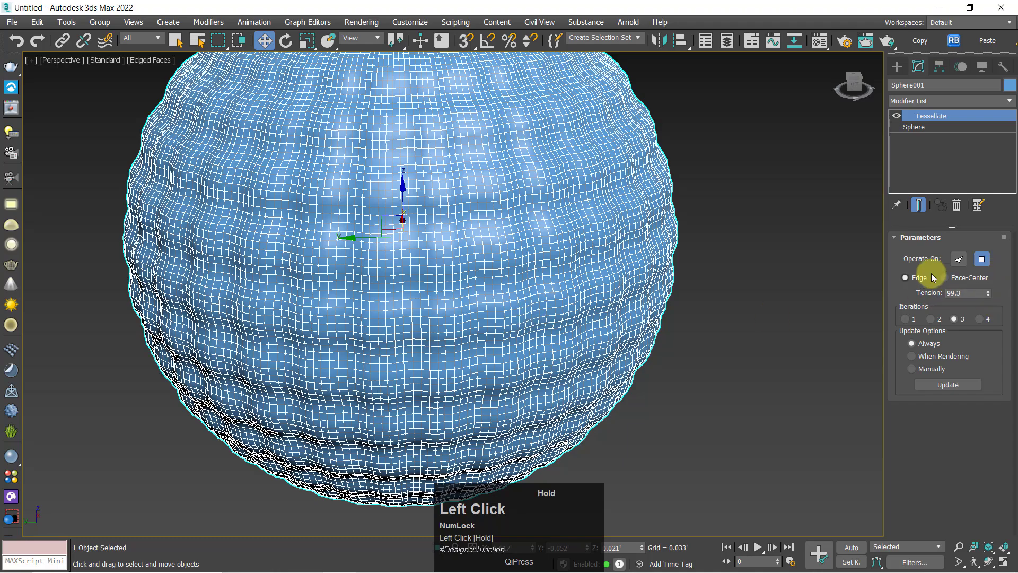
{"action": "mouse_move", "coordinate": [688, 327]}
{"action": "middle_mouse_down", "text": "alt"}
{"action": "mouse_move", "coordinate": [669, 306]}
{"action": "mouse_move", "coordinate": [670, 318]}
{"action": "middle_mouse_up", "text": "alt"}
{"action": "key", "text": "F4"}
{"action": "key", "text": "F4"}
{"action": "key", "text": "F4"}
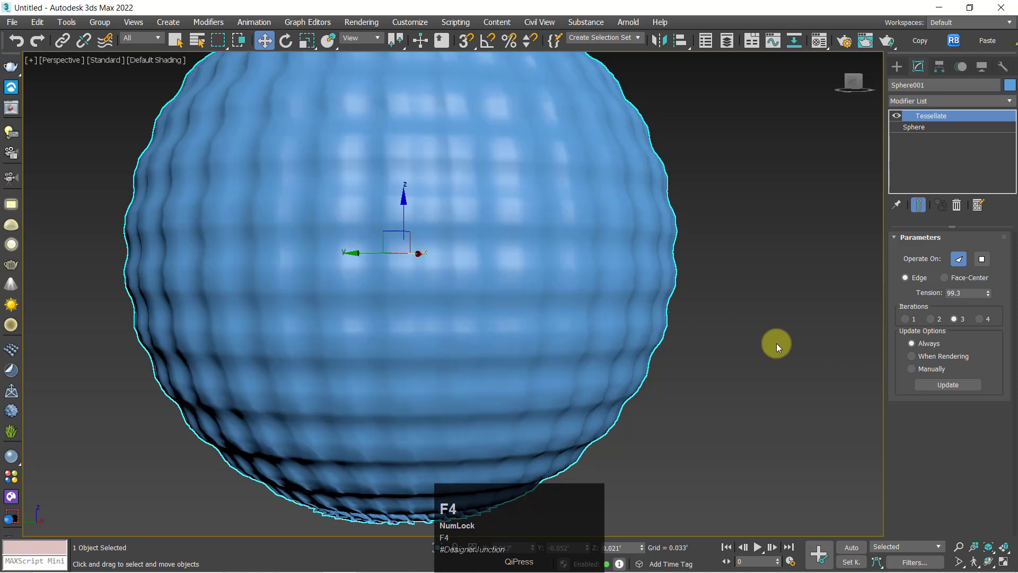
{"action": "left_click", "coordinate": [711, 318]}
{"action": "scroll", "coordinate": [389, 223], "scroll_direction": "up", "scroll_amount": 5}
{"action": "scroll", "coordinate": [390, 221], "scroll_direction": "down", "scroll_amount": 5}
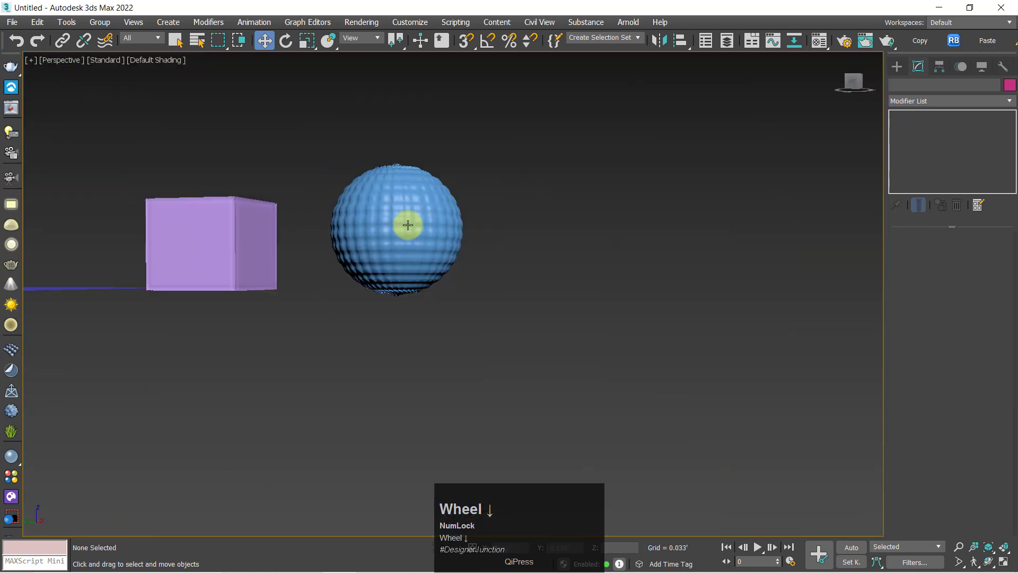
Make the sphere's Tessellate operate on Polygons again with a tension of 100
{"action": "scroll", "coordinate": [409, 218], "scroll_direction": "up", "scroll_amount": 3}
{"action": "left_click", "coordinate": [454, 241]}
{"action": "middle_click", "coordinate": [454, 241], "text": "alt"}
{"action": "middle_click_drag", "start_coordinate": [454, 241], "coordinate": [670, 306], "text": "alt"}
{"action": "left_click", "coordinate": [982, 260]}
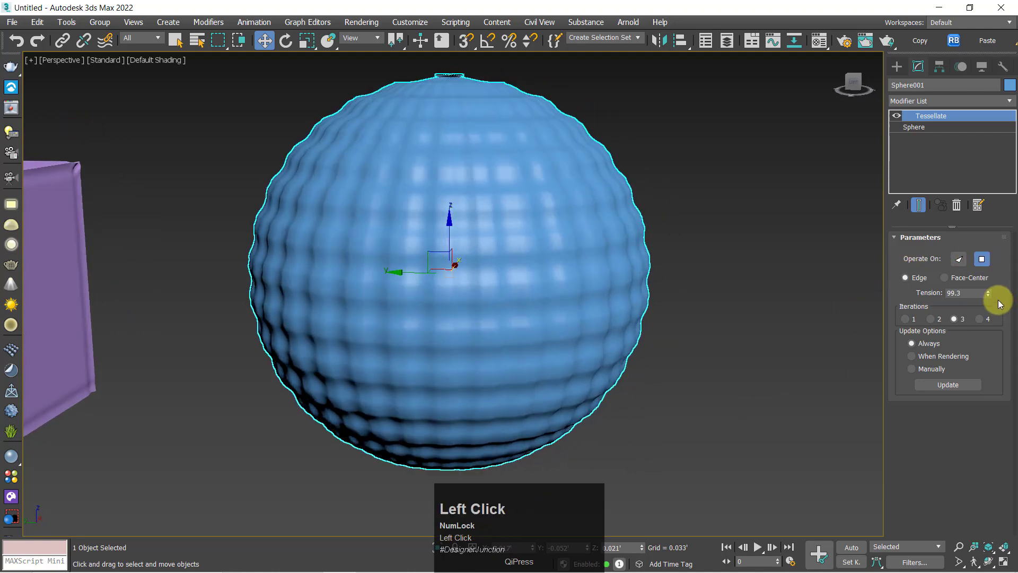
{"action": "left_click_drag", "start_coordinate": [988, 292], "coordinate": [987, 293]}
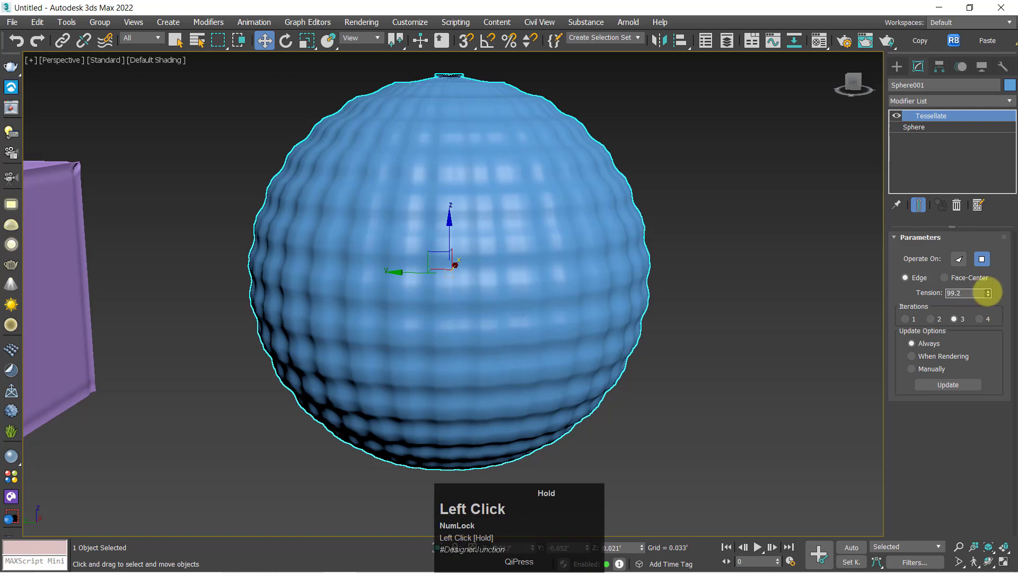
Switch the sphere's Tessellate to Face-Center subdivision and inspect the surface from several sides
{"action": "left_click", "coordinate": [944, 278]}
{"action": "scroll", "coordinate": [427, 296], "scroll_direction": "up", "scroll_amount": 3}
{"action": "middle_click_drag", "start_coordinate": [636, 292], "coordinate": [455, 299]}
{"action": "scroll", "coordinate": [636, 318], "scroll_direction": "down", "scroll_amount": 3}
{"action": "middle_click_drag", "start_coordinate": [611, 307], "coordinate": [429, 299], "text": "alt"}
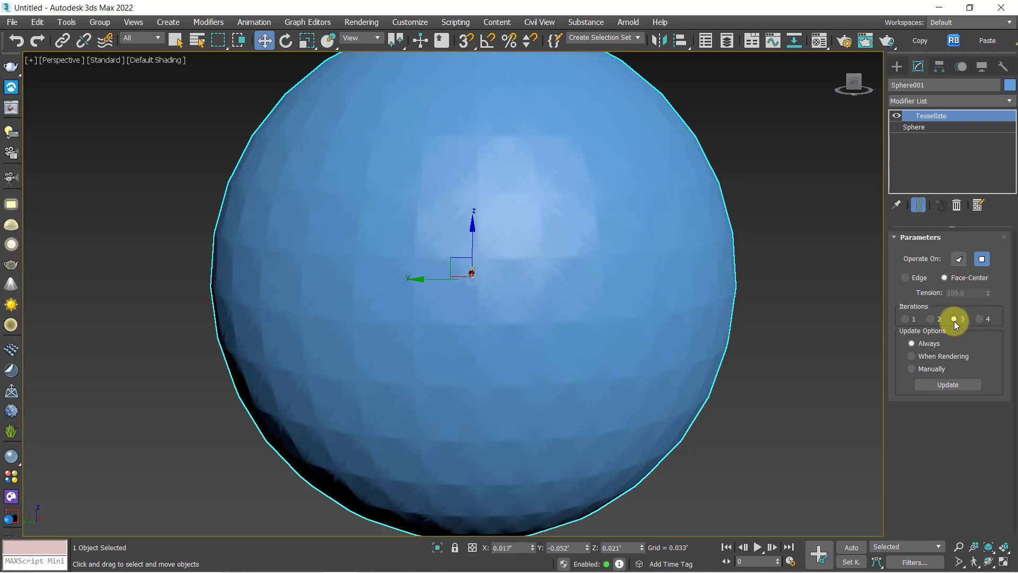
Try 2 iterations on the Face-Center sphere, return it to 3, and examine the surface unselected
{"action": "left_click", "coordinate": [938, 318]}
{"action": "mouse_move", "coordinate": [661, 383]}
{"action": "middle_mouse_down", "text": "alt"}
{"action": "mouse_move", "coordinate": [693, 402]}
{"action": "mouse_move", "coordinate": [830, 377]}
{"action": "middle_mouse_up", "text": "alt"}
{"action": "left_click", "coordinate": [783, 409]}
{"action": "middle_click_drag", "start_coordinate": [438, 296], "coordinate": [585, 350], "text": "alt"}
{"action": "scroll", "coordinate": [252, 339], "scroll_direction": "up", "scroll_amount": 5}
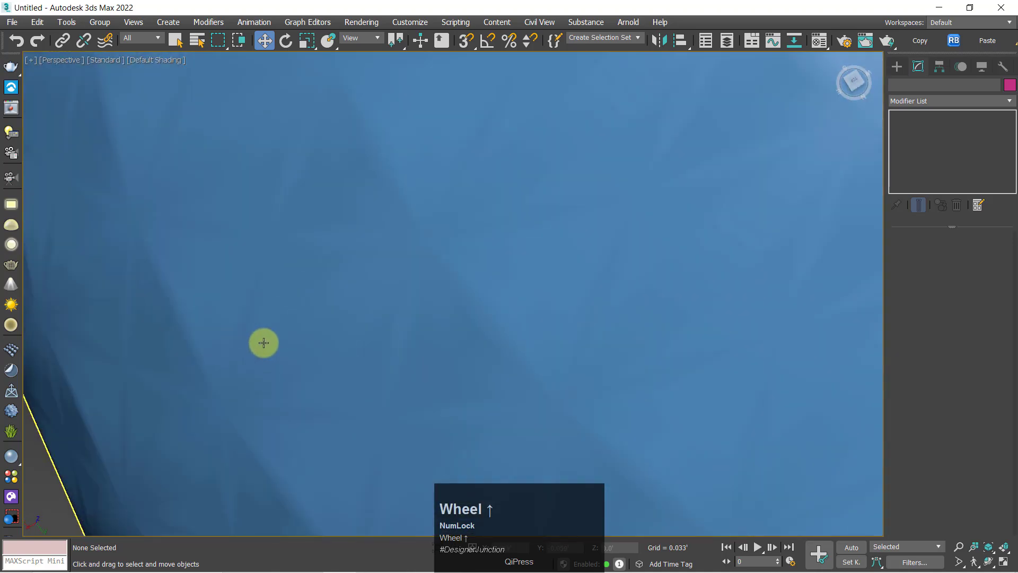
{"action": "scroll", "coordinate": [350, 230], "scroll_direction": "down", "scroll_amount": 5}
{"action": "middle_click_drag", "start_coordinate": [424, 236], "coordinate": [375, 270], "text": "alt"}
{"action": "middle_click_drag", "start_coordinate": [544, 273], "coordinate": [474, 269]}
{"action": "left_click", "coordinate": [533, 284]}
{"action": "scroll", "coordinate": [764, 316], "scroll_direction": "down", "scroll_amount": 5}
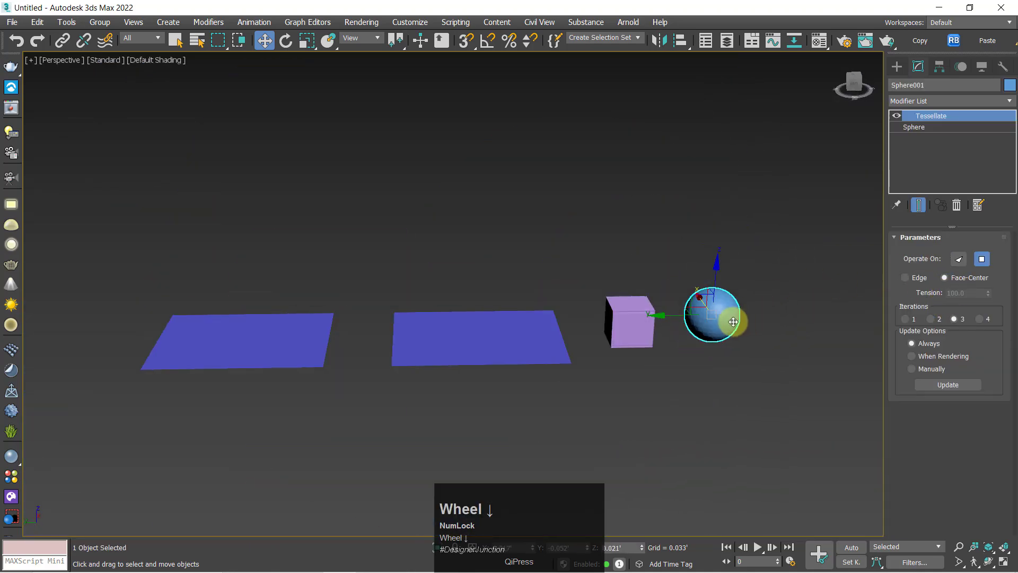
Compare the sphere's Face-Center subdivision at 2 and 4 iterations, ending on 2
{"action": "mouse_move", "coordinate": [734, 318]}
{"action": "middle_mouse_down", "text": "alt"}
{"action": "mouse_move", "coordinate": [725, 325]}
{"action": "mouse_move", "coordinate": [727, 381]}
{"action": "mouse_move", "coordinate": [722, 317]}
{"action": "middle_mouse_up", "text": "alt"}
{"action": "scroll", "coordinate": [723, 313], "scroll_direction": "up", "scroll_amount": 4}
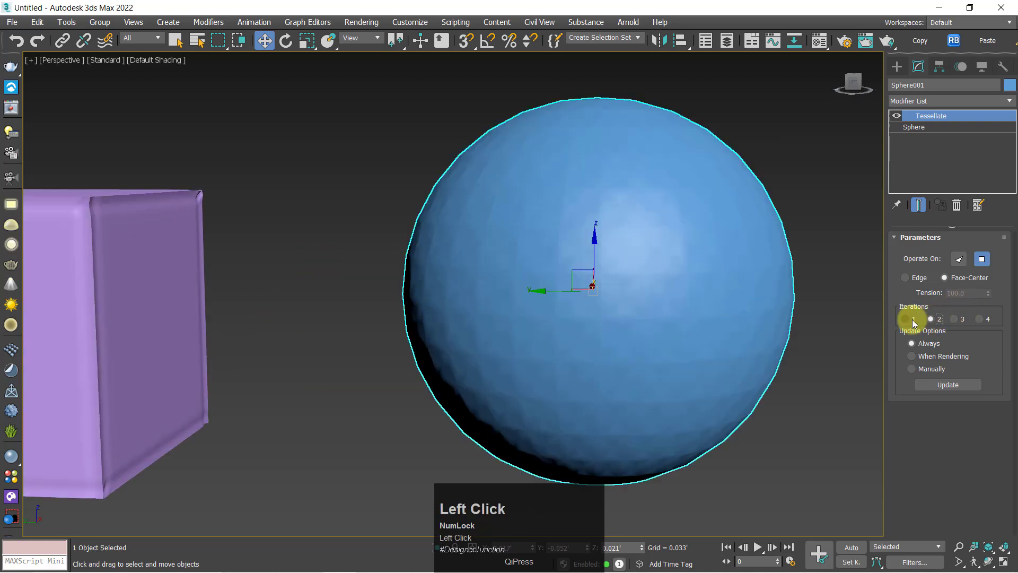
{"action": "left_click", "coordinate": [978, 319]}
{"action": "scroll", "coordinate": [641, 322], "scroll_direction": "up", "scroll_amount": 3}
{"action": "middle_click_drag", "start_coordinate": [641, 321], "coordinate": [873, 277], "text": "alt"}
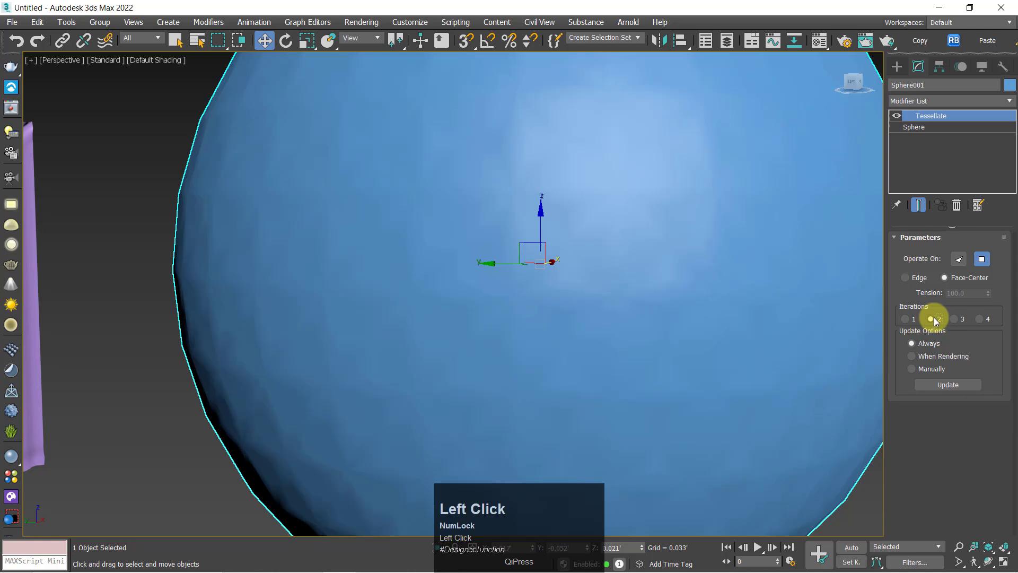
{"action": "middle_click_drag", "start_coordinate": [636, 342], "coordinate": [411, 323], "text": "alt"}
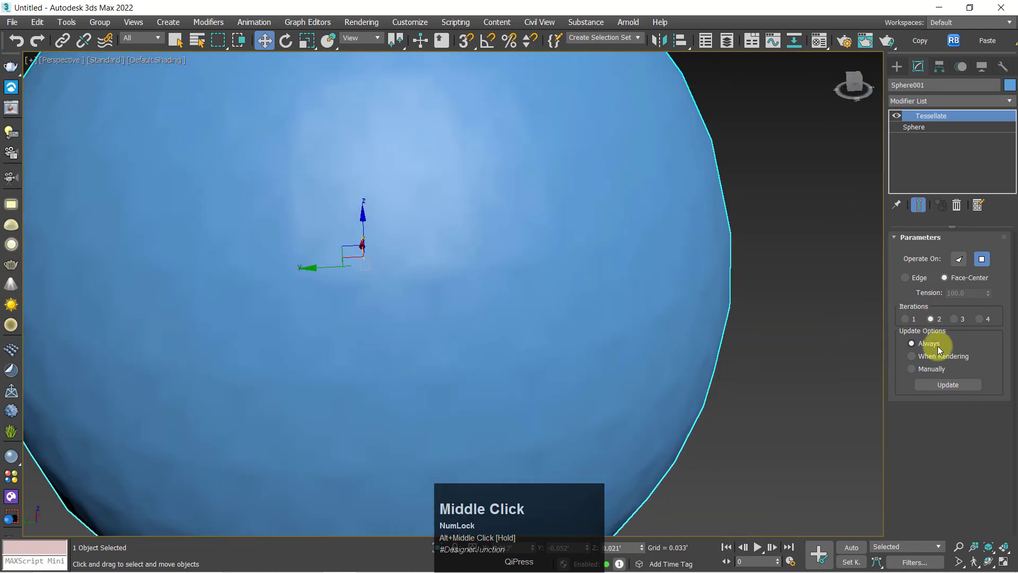
Return the sphere's Tessellate to 3 iterations and Edge subdivision, with a tension of 85.4
{"action": "left_click", "coordinate": [910, 342]}
{"action": "left_click", "coordinate": [729, 335]}
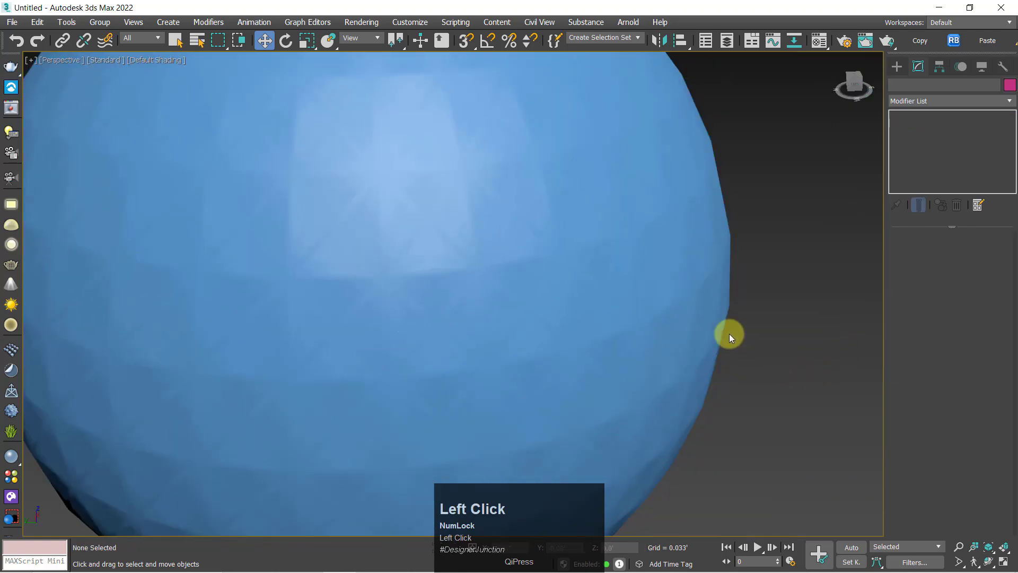
{"action": "scroll", "coordinate": [643, 263], "scroll_direction": "down", "scroll_amount": 3}
{"action": "left_click", "coordinate": [520, 250]}
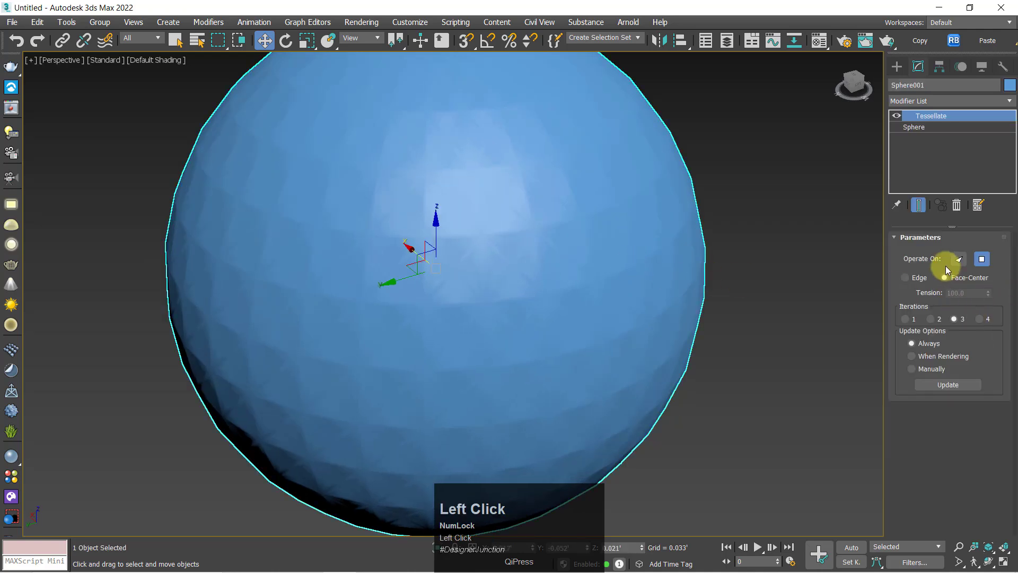
{"action": "left_click", "coordinate": [908, 278]}
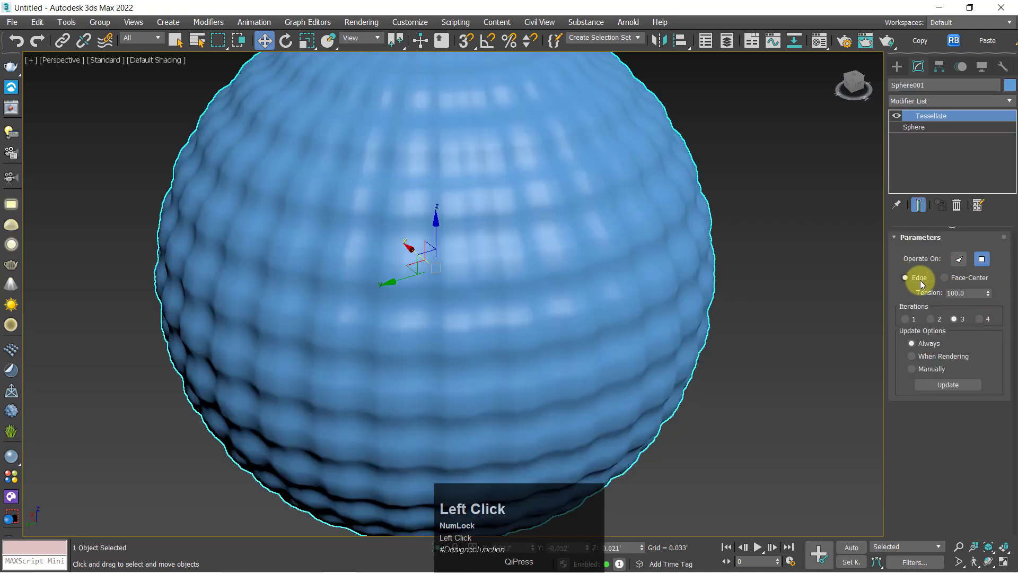
{"action": "left_click", "coordinate": [934, 281]}
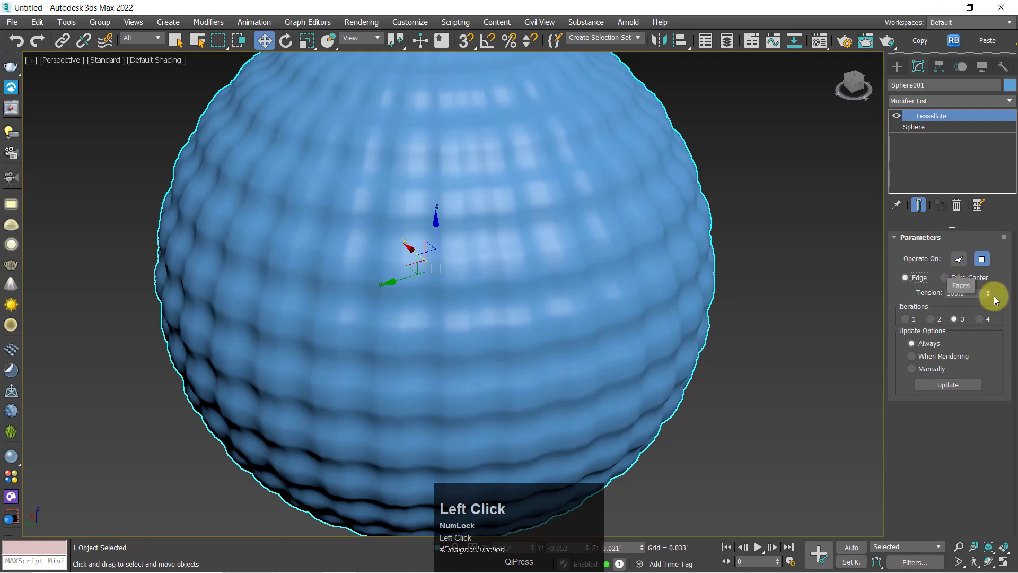
{"action": "mouse_move", "coordinate": [989, 294]}
{"action": "left_mouse_down"}
{"action": "mouse_move", "coordinate": [989, 398]}
{"action": "mouse_move", "coordinate": [981, 368]}
{"action": "left_mouse_up"}
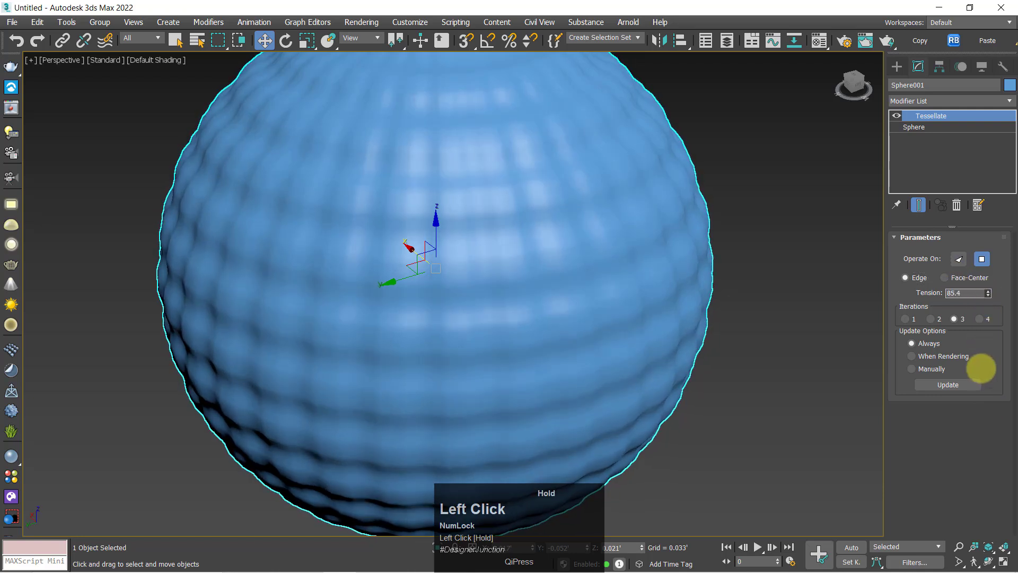
Check the purple box's mesh edges and set its Tessellate tension to 27.9
{"action": "left_click", "coordinate": [842, 375]}
{"action": "scroll", "coordinate": [784, 313], "scroll_direction": "down", "scroll_amount": 7}
{"action": "left_click", "coordinate": [606, 328]}
{"action": "scroll", "coordinate": [606, 330], "scroll_direction": "up", "scroll_amount": 4}
{"action": "middle_click_drag", "start_coordinate": [607, 330], "coordinate": [626, 304], "text": "alt"}
{"action": "key", "text": "F4"}
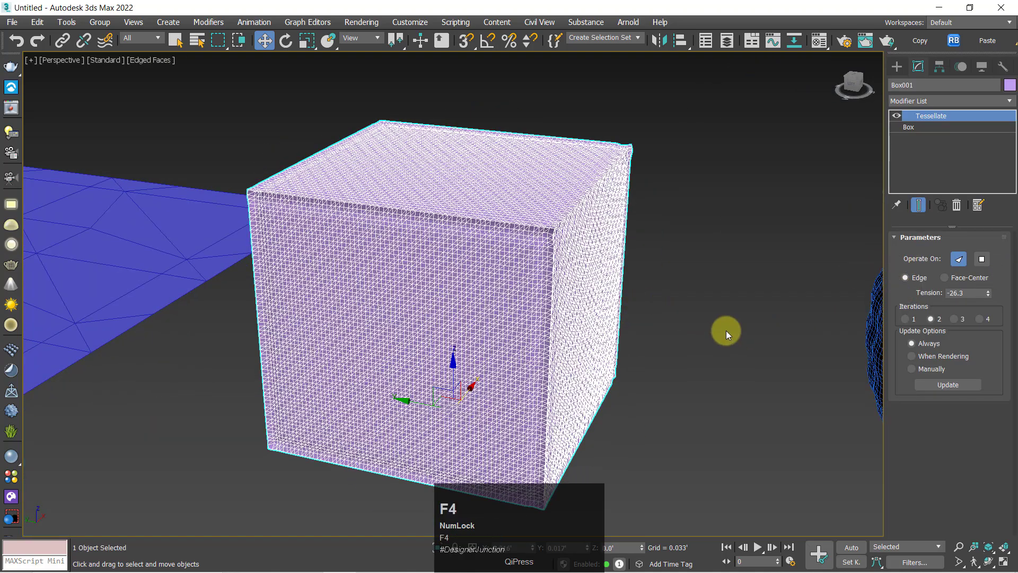
{"action": "key", "text": "F4"}
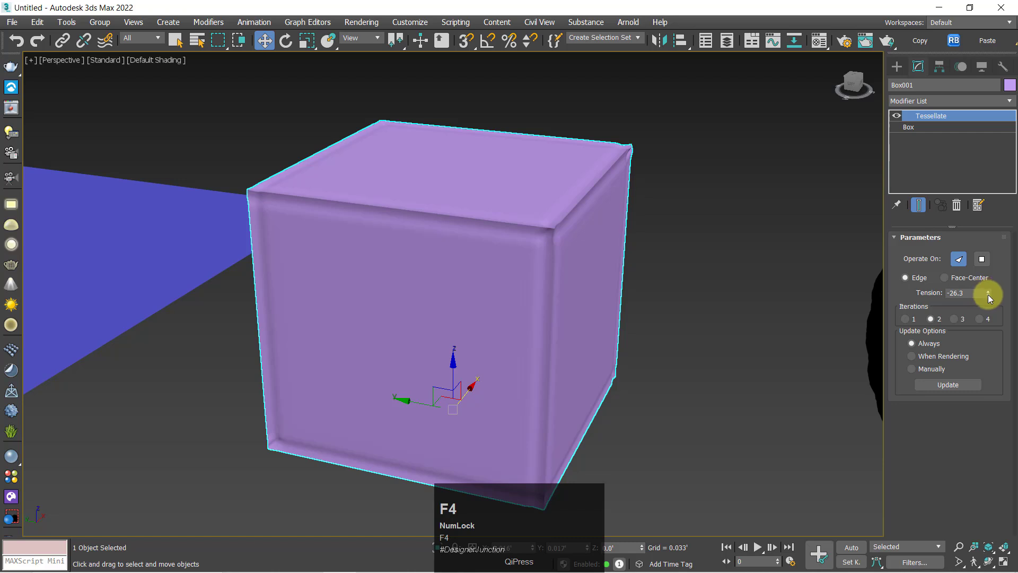
{"action": "left_click_drag", "start_coordinate": [988, 295], "coordinate": [1006, 21]}
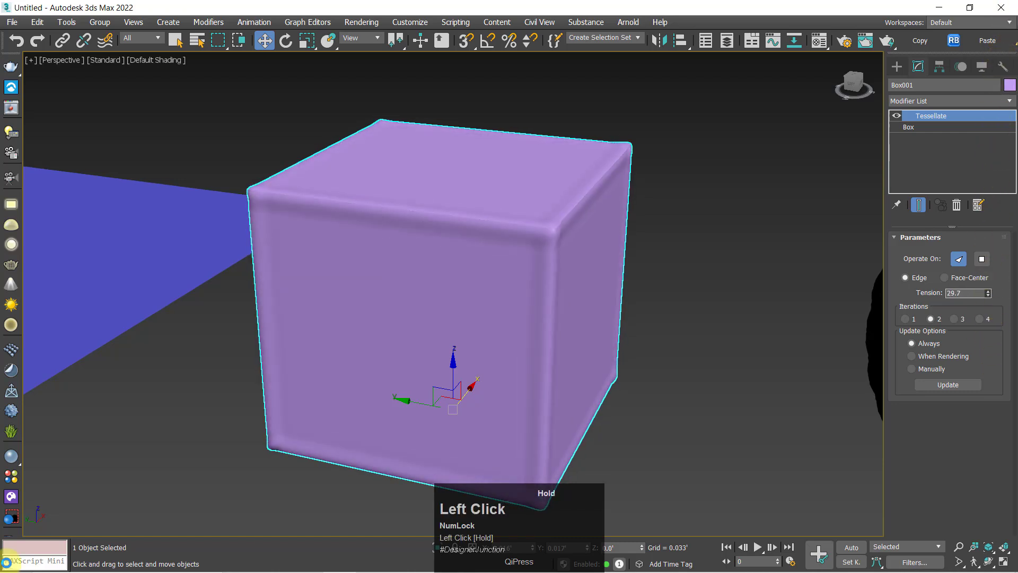
Try Face-Center subdivision on the box, return it to Edge, and make its Tessellate operate on Polygons
{"action": "left_click", "coordinate": [958, 278]}
{"action": "left_click", "coordinate": [928, 280]}
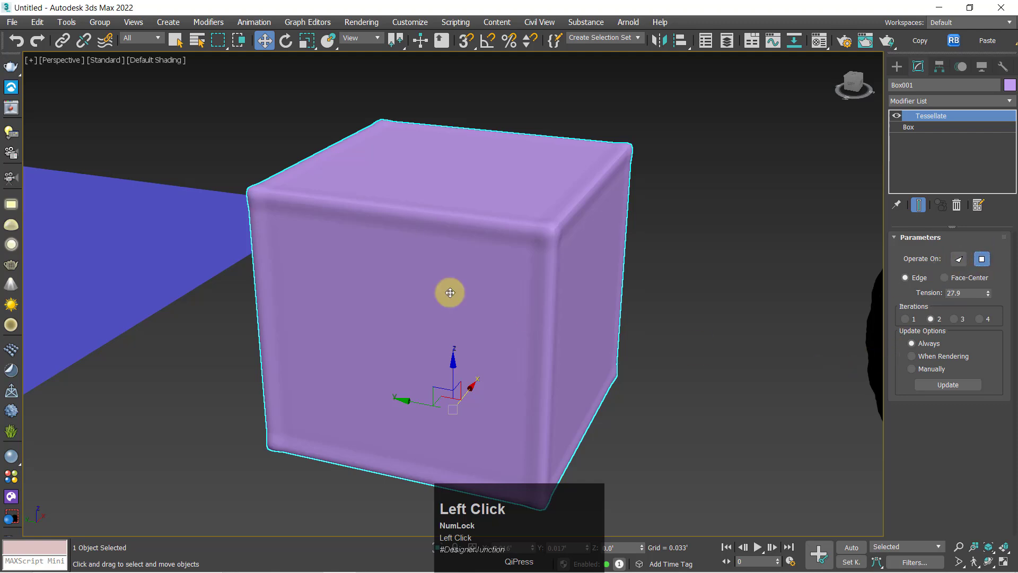
{"action": "middle_click_drag", "start_coordinate": [450, 291], "coordinate": [593, 238]}
{"action": "scroll", "coordinate": [592, 237], "scroll_direction": "down", "scroll_amount": 5}
Display edged faces and switch the Tessellate of the plane beside the box to Face-Center subdivision
{"action": "middle_click_drag", "start_coordinate": [456, 254], "coordinate": [646, 268], "text": "alt"}
{"action": "left_click", "coordinate": [347, 269]}
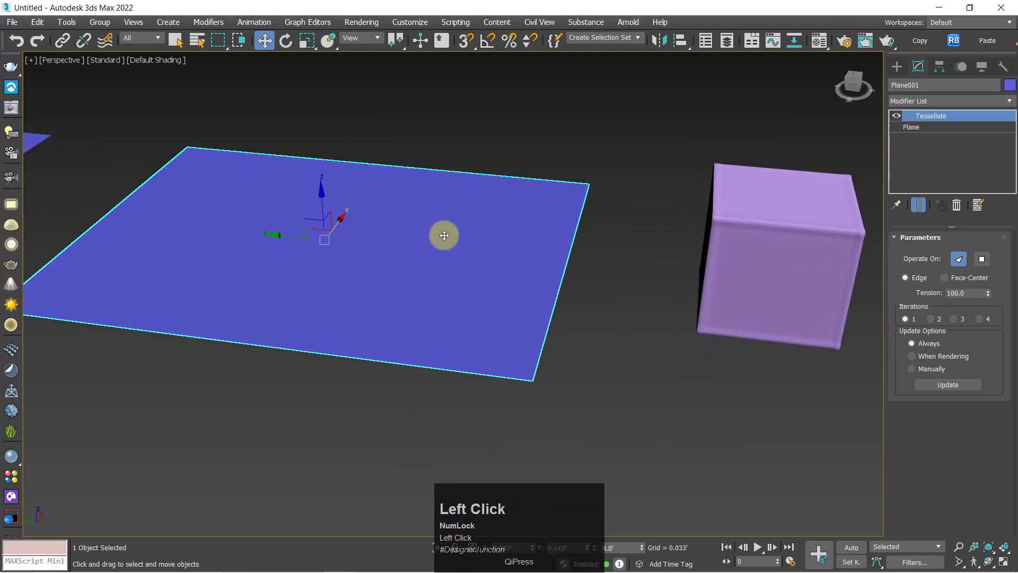
{"action": "middle_click_drag", "start_coordinate": [444, 236], "coordinate": [447, 263], "text": "alt"}
{"action": "middle_click_drag", "start_coordinate": [447, 263], "coordinate": [491, 286]}
{"action": "key", "text": "F4"}
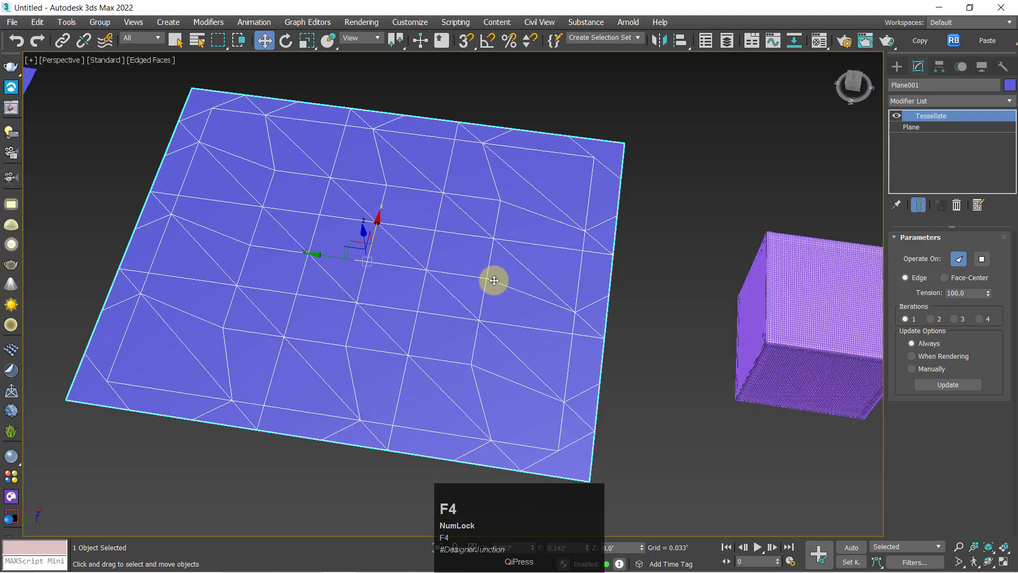
{"action": "left_click", "coordinate": [956, 280]}
{"action": "middle_click_drag", "start_coordinate": [618, 403], "coordinate": [610, 337], "text": "alt"}
{"action": "middle_click_drag", "start_coordinate": [610, 337], "coordinate": [392, 340]}
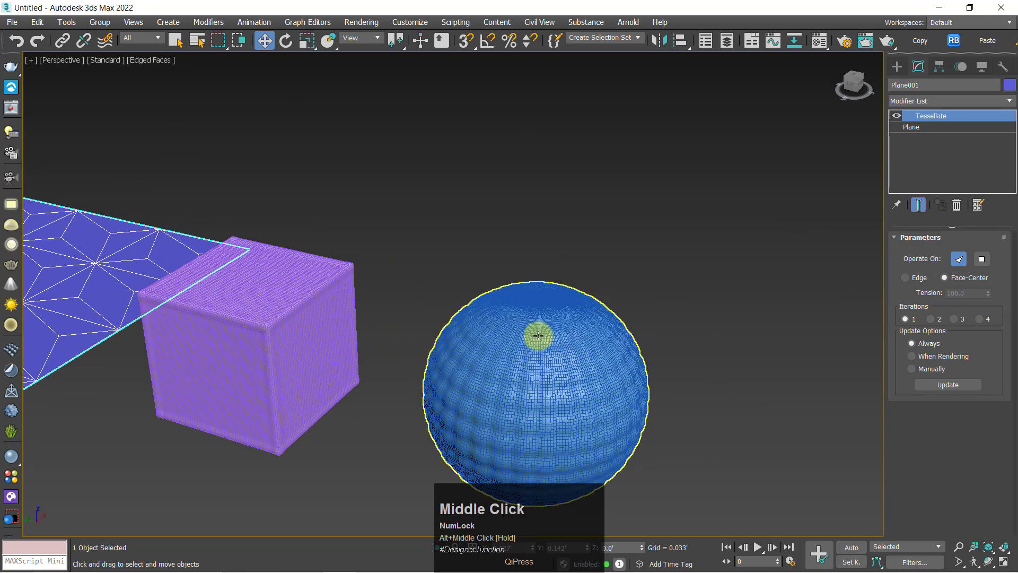
{"action": "key", "text": "z"}
{"action": "middle_click_drag", "start_coordinate": [479, 332], "coordinate": [933, 287], "text": "alt"}
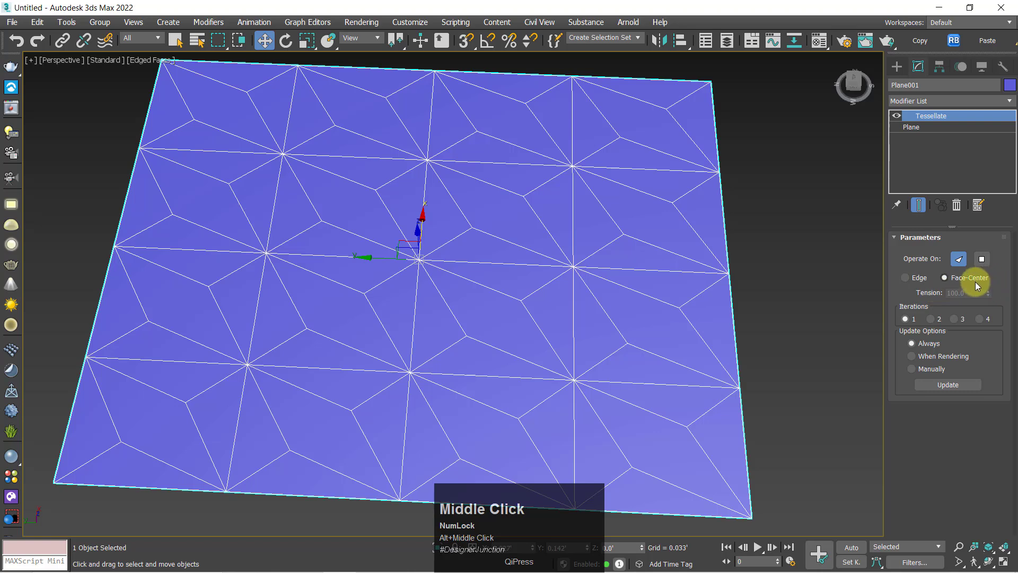
Compare Edge and Face-Center subdivision on this plane, and settle on Edge with a tension of 26.7
{"action": "left_click", "coordinate": [917, 278]}
{"action": "left_click", "coordinate": [944, 277]}
{"action": "key", "text": "z"}
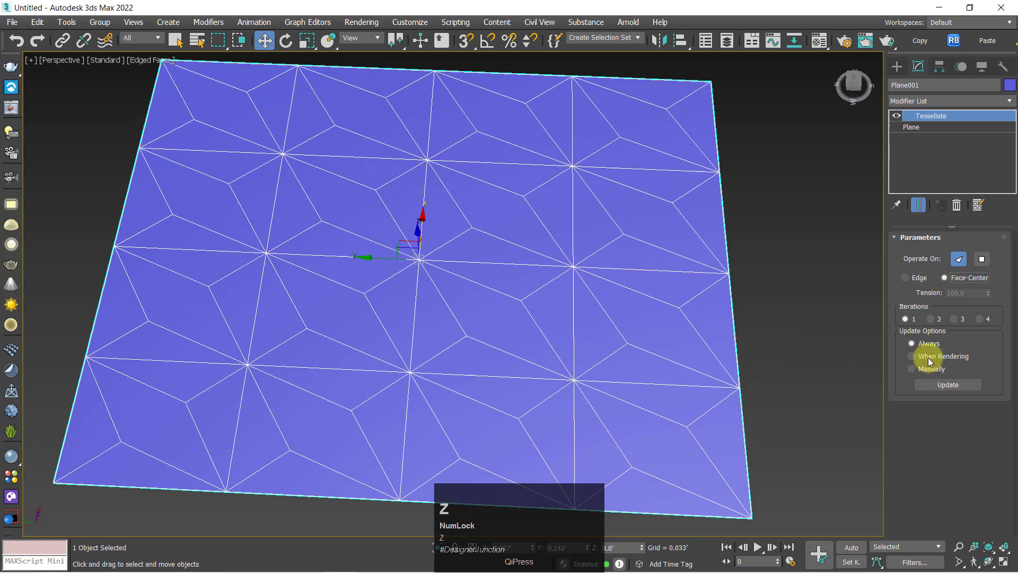
{"action": "middle_click_drag", "start_coordinate": [525, 315], "coordinate": [779, 332], "text": "alt"}
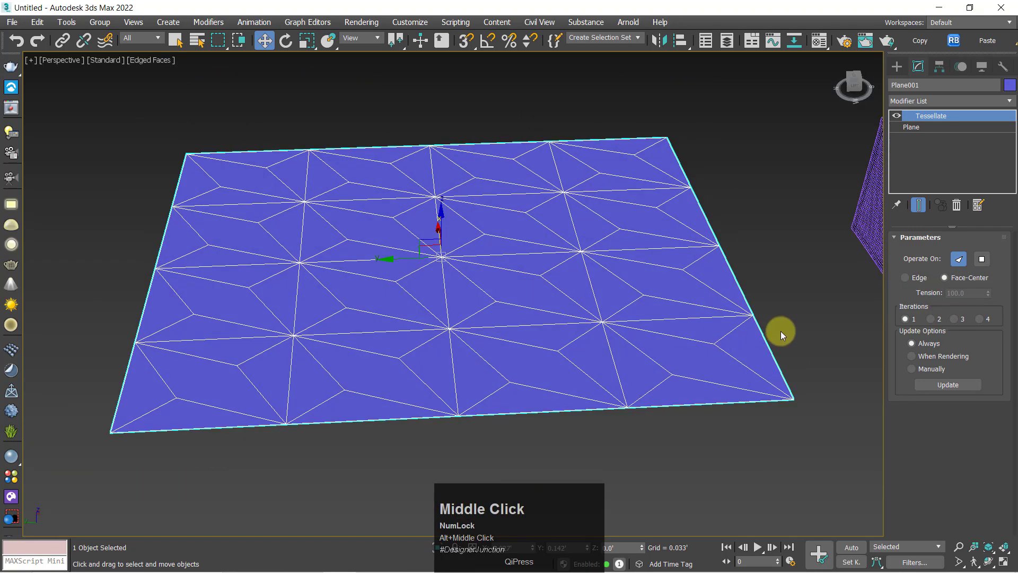
{"action": "left_click", "coordinate": [916, 277]}
{"action": "middle_click_drag", "start_coordinate": [620, 310], "coordinate": [586, 354], "text": "alt"}
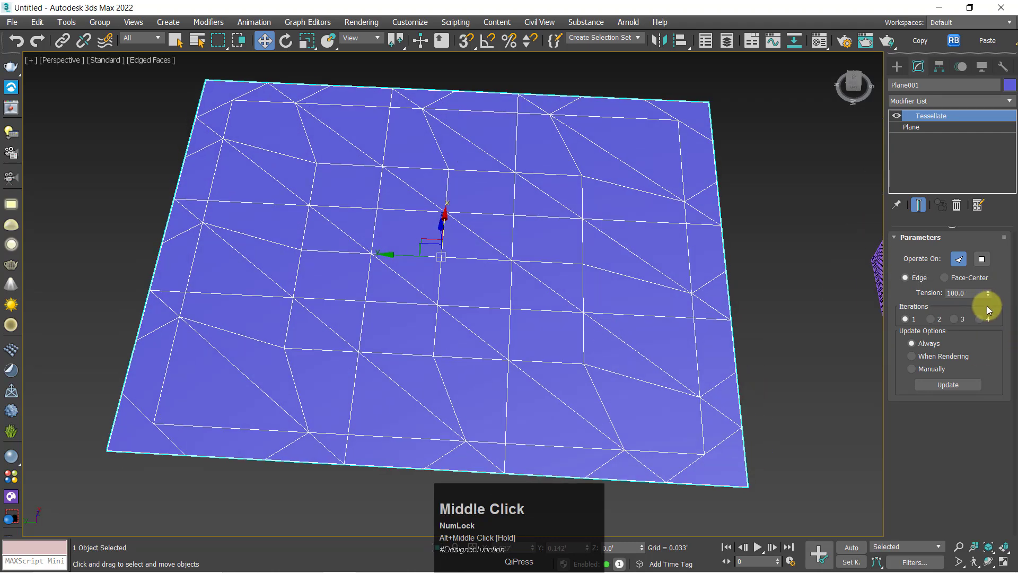
{"action": "left_click_drag", "start_coordinate": [989, 293], "coordinate": [858, 114]}
Compare Edge and Face-Center subdivision on the plane with the partly tessellated centre, ending on Face-Center
{"action": "scroll", "coordinate": [762, 286], "scroll_direction": "down", "scroll_amount": 3}
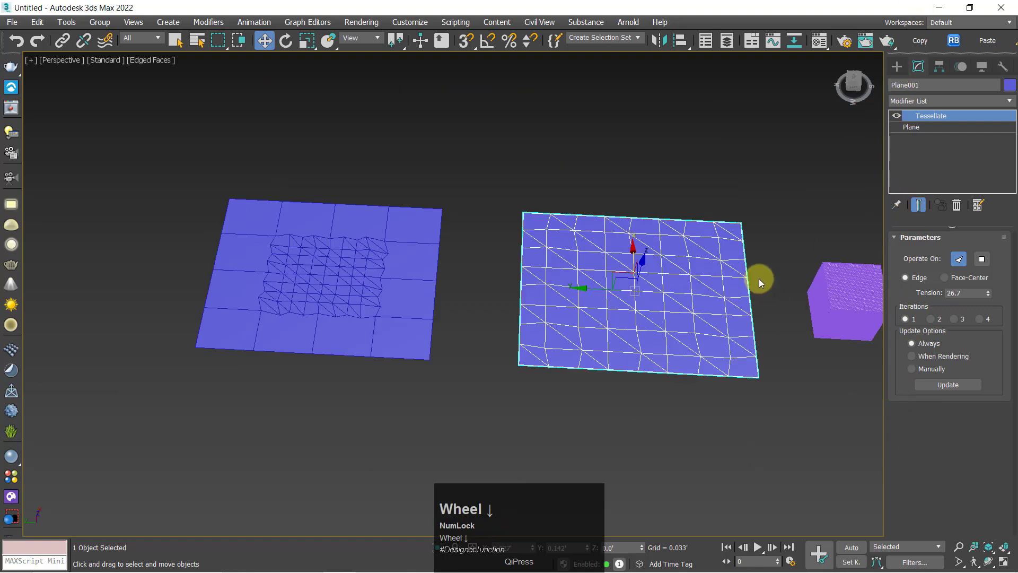
{"action": "left_click", "coordinate": [391, 291]}
{"action": "key", "text": "z"}
{"action": "middle_click_drag", "start_coordinate": [379, 288], "coordinate": [346, 331], "text": "alt"}
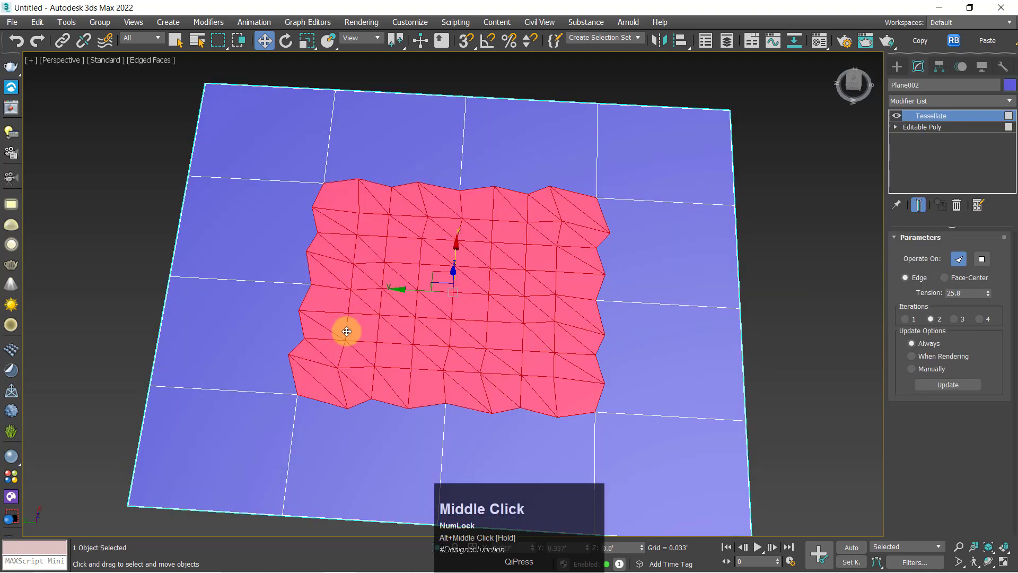
{"action": "left_click", "coordinate": [961, 281]}
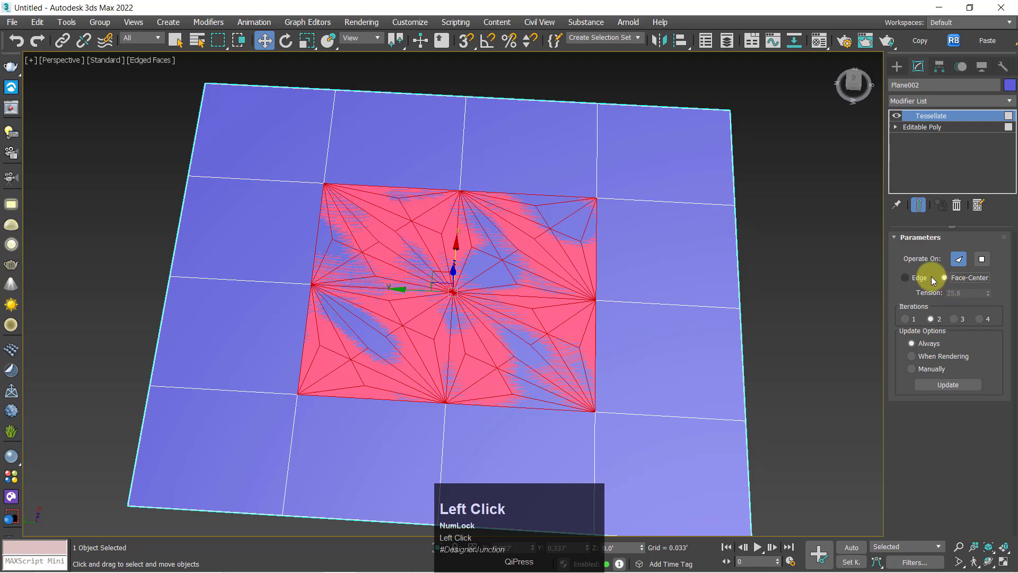
{"action": "left_click", "coordinate": [920, 276]}
{"action": "left_click", "coordinate": [952, 282]}
Inspect the plane's Face-Center pattern unselected, and select the plane again for a closer view
{"action": "left_click", "coordinate": [803, 339]}
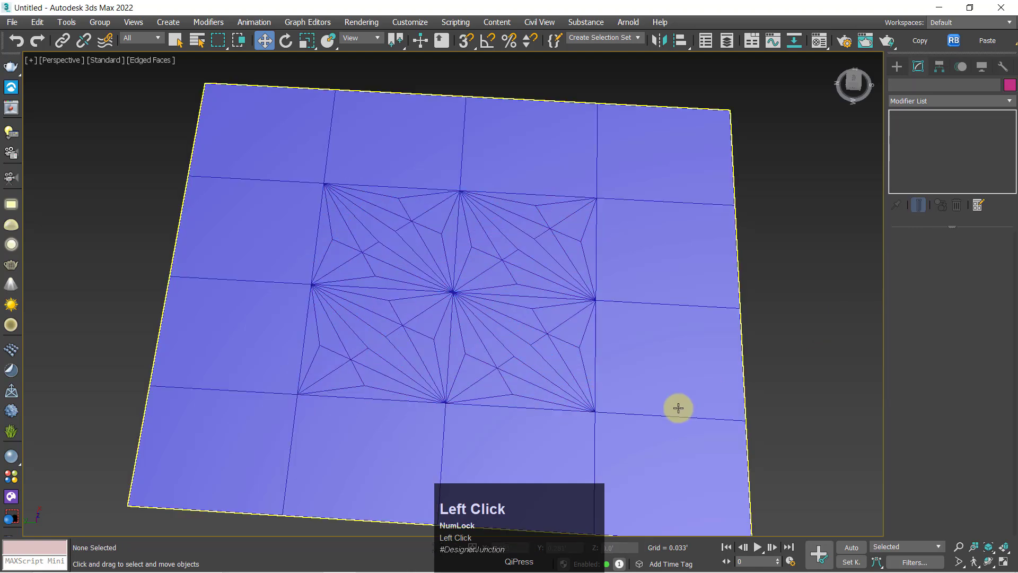
{"action": "middle_click_drag", "start_coordinate": [677, 408], "coordinate": [636, 389], "text": "alt"}
{"action": "left_click", "coordinate": [467, 316]}
{"action": "middle_click_drag", "start_coordinate": [468, 317], "coordinate": [470, 338], "text": "alt"}
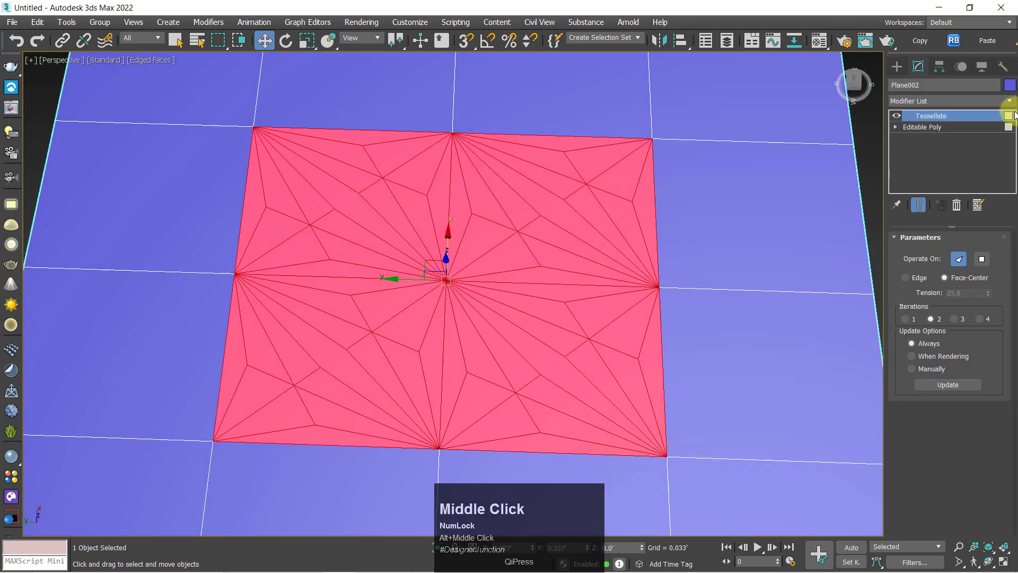
{"action": "scroll", "coordinate": [598, 298], "scroll_direction": "down", "scroll_amount": 3}
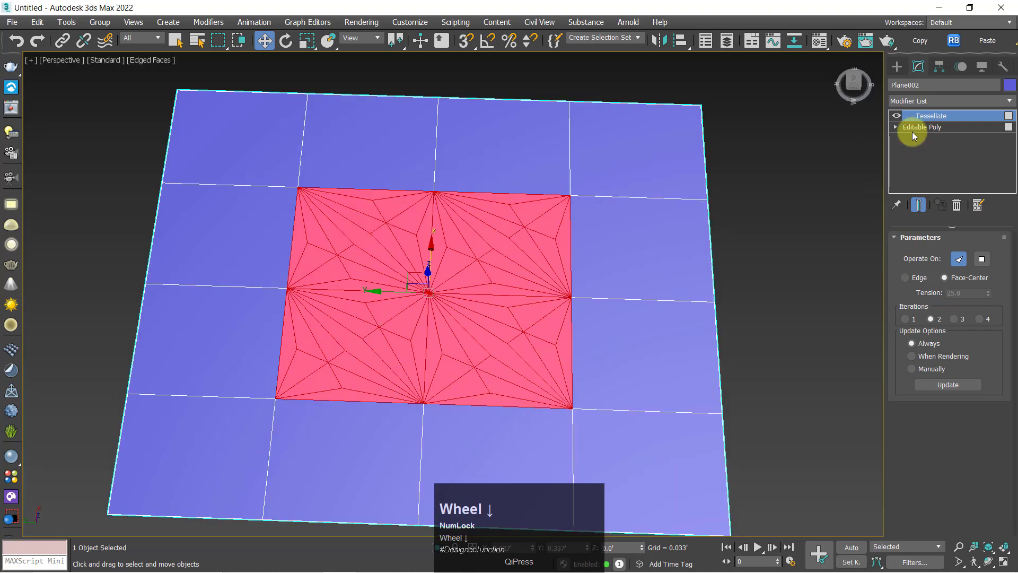
{"action": "left_click", "coordinate": [907, 101]}
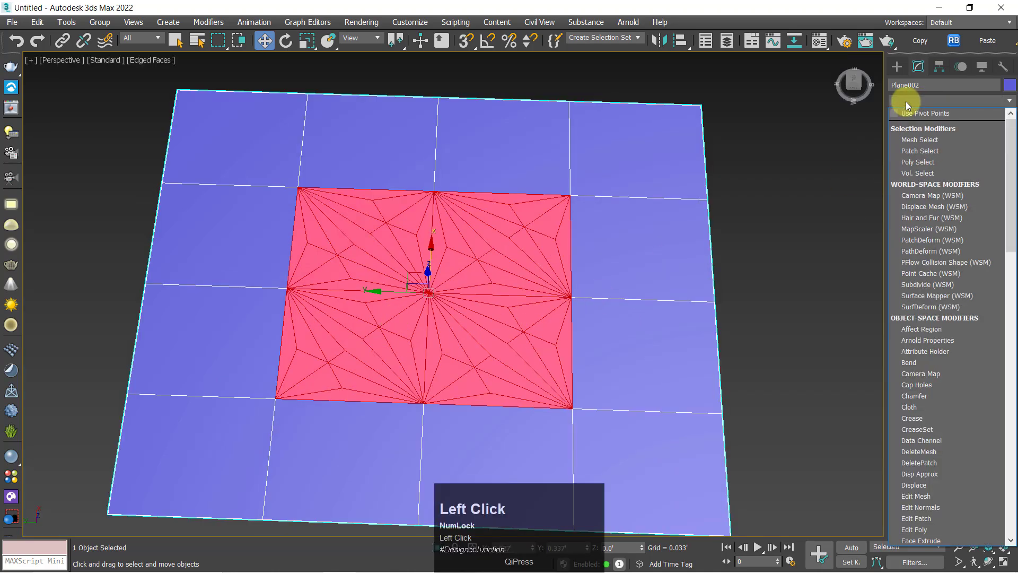
{"action": "left_click", "coordinate": [906, 101]}
{"action": "right_click", "coordinate": [613, 255]}
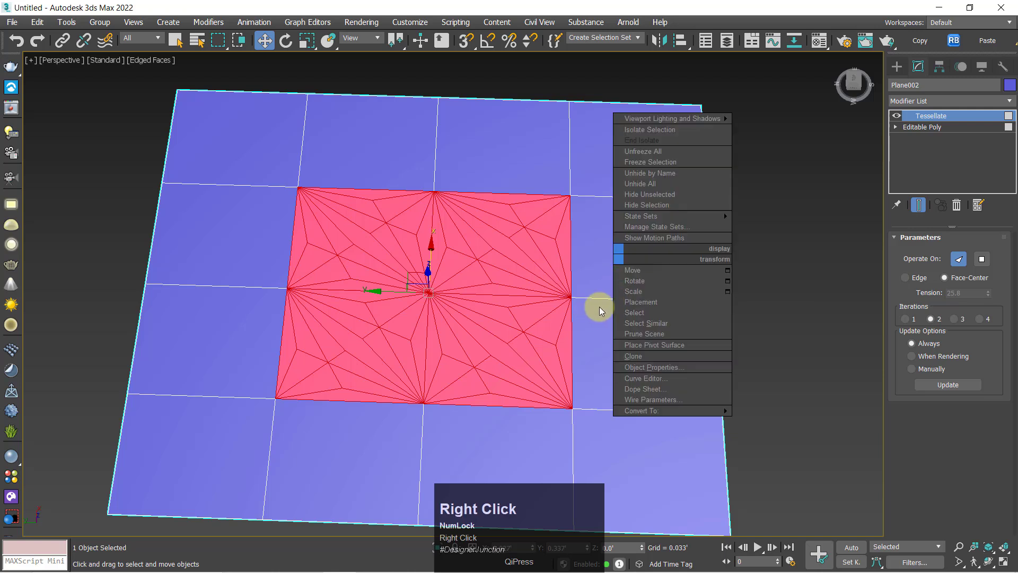
{"action": "mouse_move", "coordinate": [607, 411]}
{"action": "left_click", "coordinate": [889, 426]}
{"action": "right_click", "coordinate": [495, 248]}
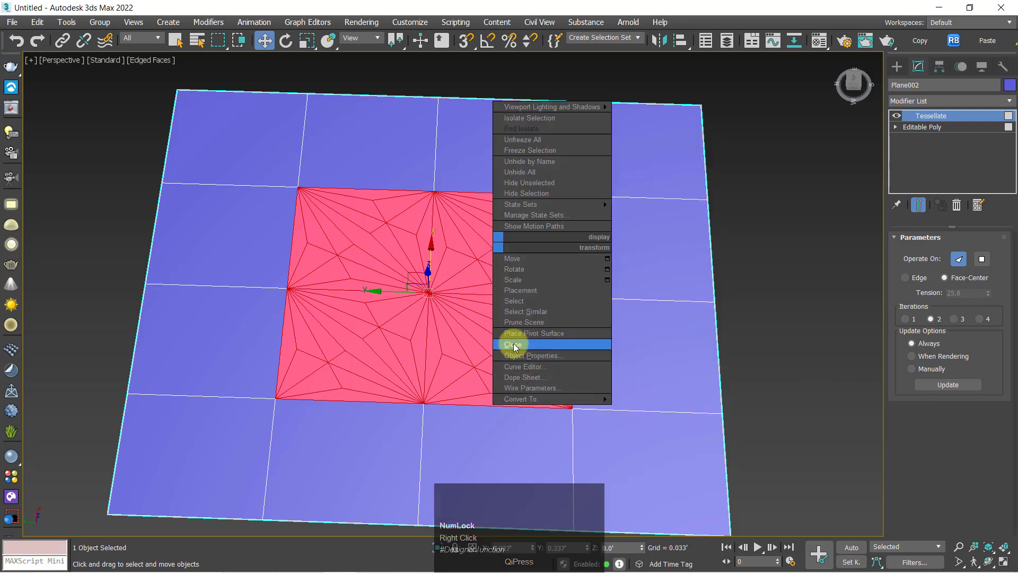
{"action": "right_click", "coordinate": [239, 301]}
{"action": "scroll", "coordinate": [356, 263], "scroll_direction": "up", "scroll_amount": 3}
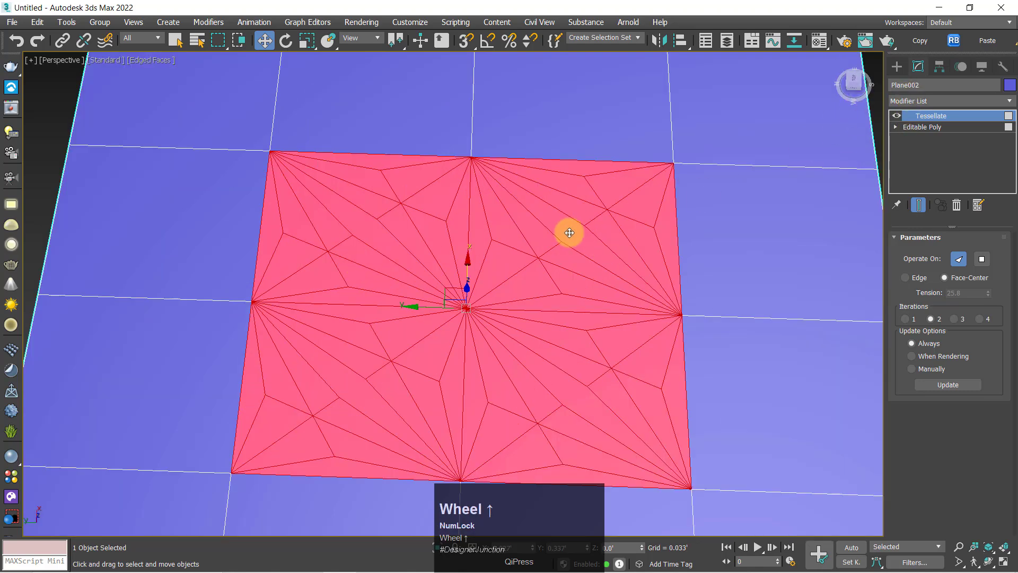
{"action": "middle_click_drag", "start_coordinate": [551, 232], "coordinate": [475, 191], "text": "alt"}
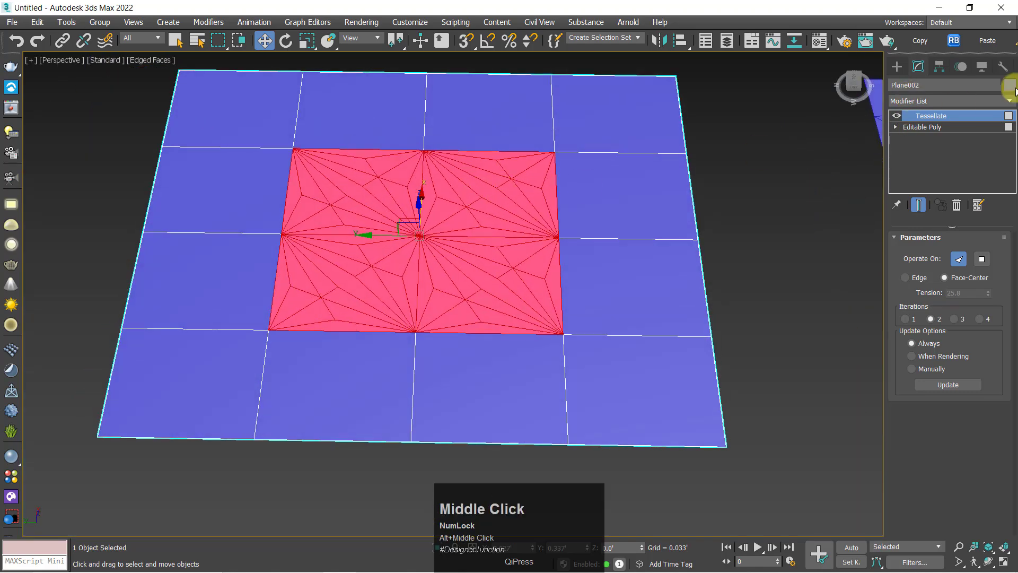
Convert the plane with the tessellated centre to an Editable Poly, collapsing its Tessellate modifier
{"action": "right_click", "coordinate": [371, 232]}
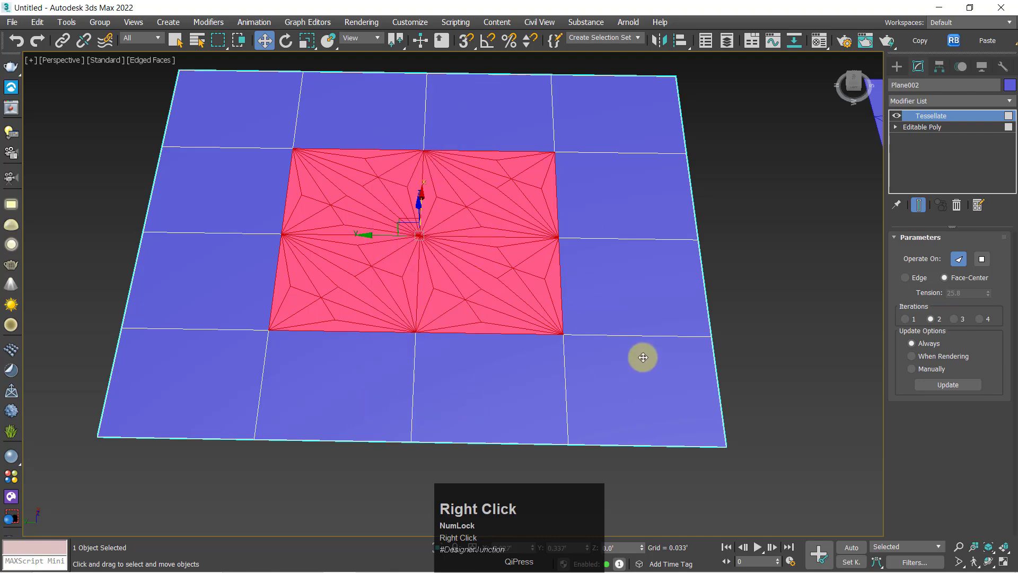
{"action": "right_click", "coordinate": [655, 389]}
{"action": "mouse_move", "coordinate": [681, 369]}
{"action": "left_click", "coordinate": [729, 386]}
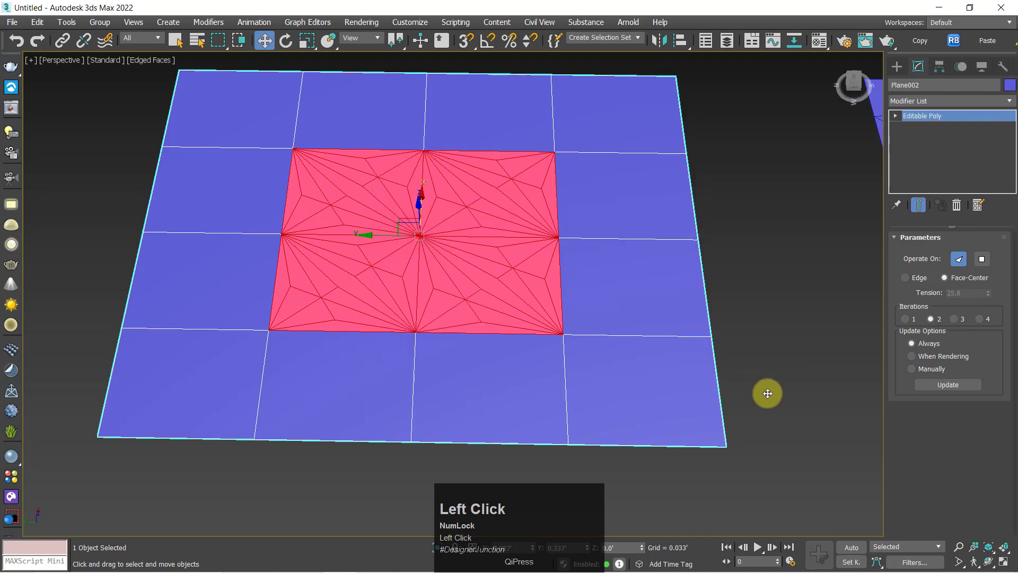
{"action": "scroll", "coordinate": [585, 266], "scroll_direction": "down", "scroll_amount": 3}
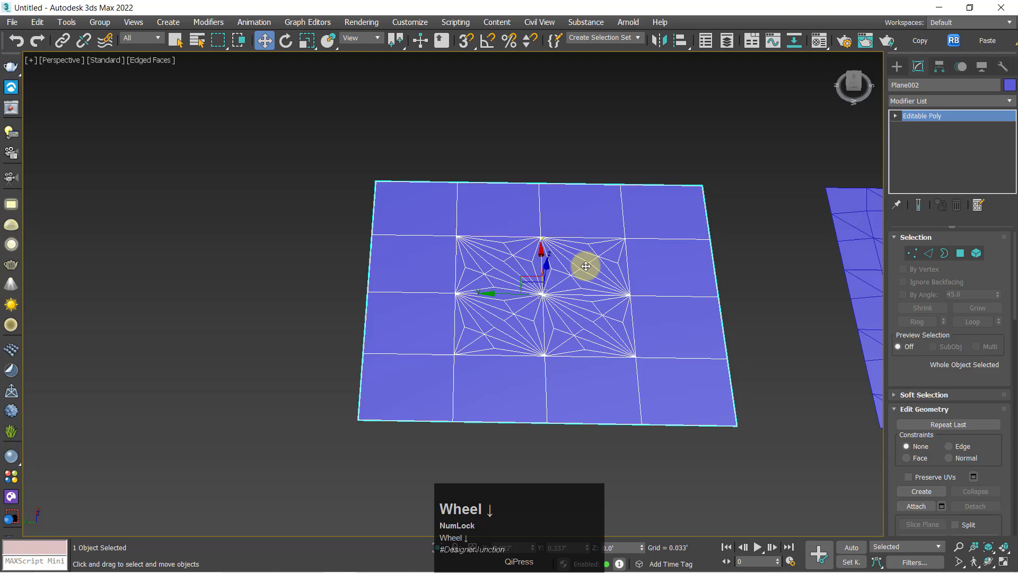
Extrude the plane's selected tessellated centre polygons upward into a low raised block, trying the Local Normal extrusion type
{"action": "left_click", "coordinate": [961, 253]}
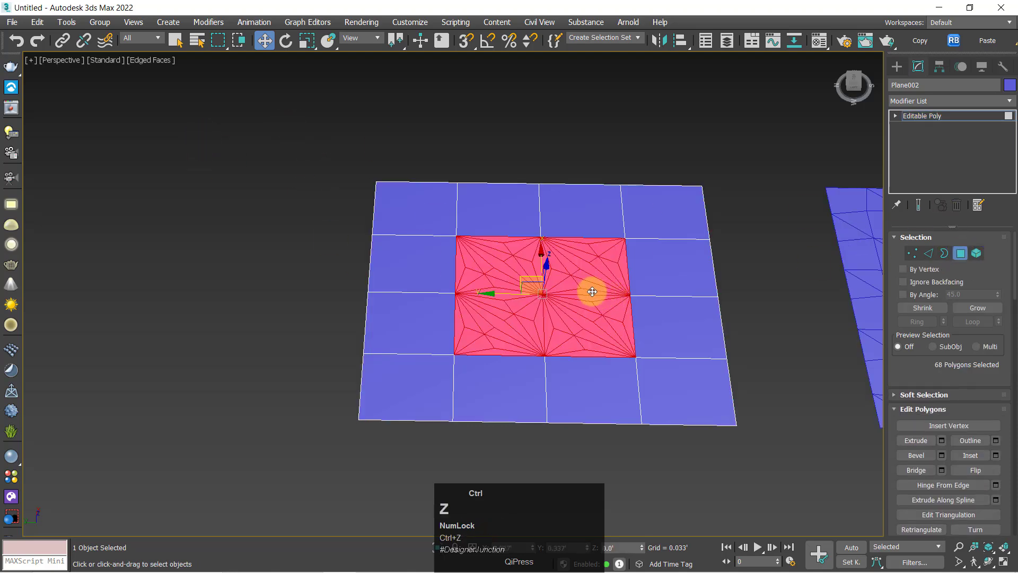
{"action": "key", "text": "z"}
{"action": "right_click", "coordinate": [572, 250]}
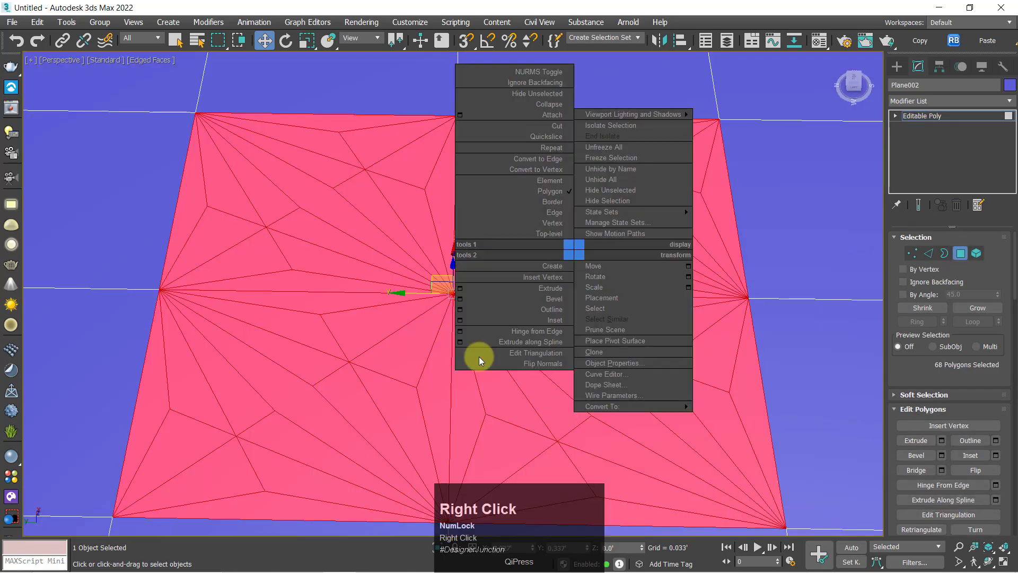
{"action": "left_click", "coordinate": [459, 288]}
{"action": "scroll", "coordinate": [407, 317], "scroll_direction": "down", "scroll_amount": 5}
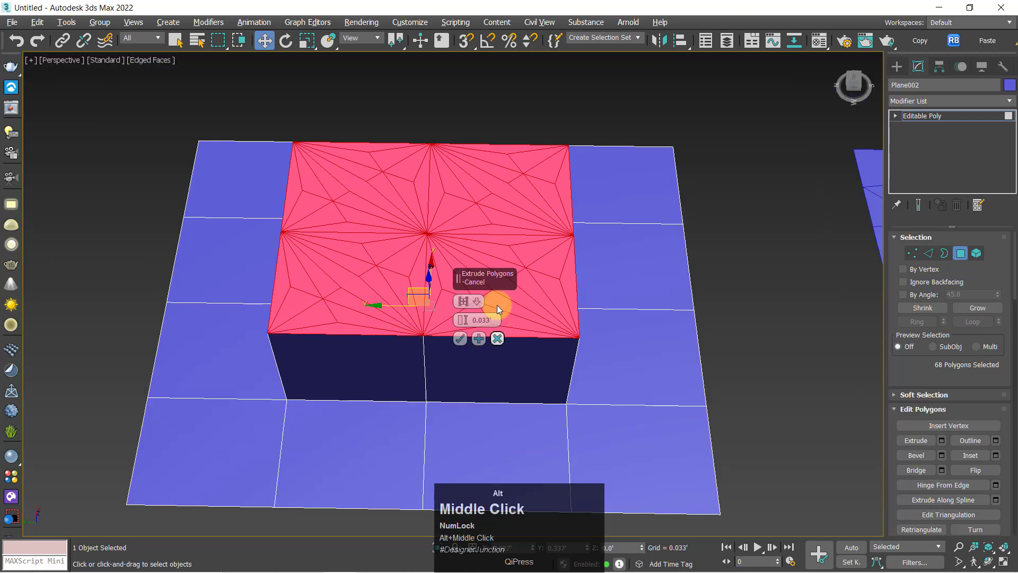
{"action": "middle_click_drag", "start_coordinate": [494, 301], "coordinate": [564, 329], "text": "alt"}
{"action": "scroll", "coordinate": [462, 307], "scroll_direction": "up", "scroll_amount": 1}
{"action": "left_click", "coordinate": [463, 302]}
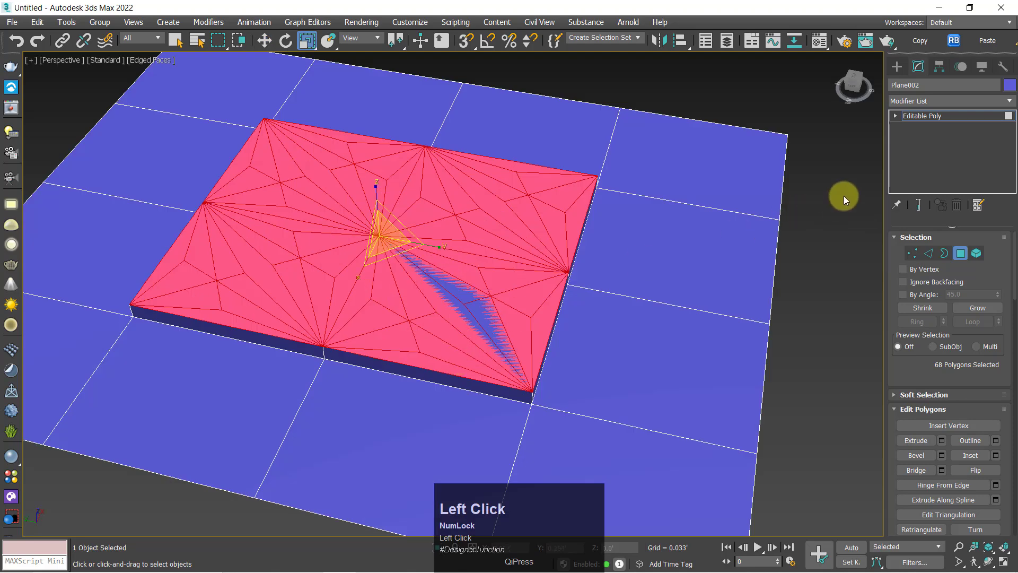
{"action": "left_click", "coordinate": [843, 196]}
Check a single triangular polygon on the raised centre, clear the selection and show the whole scene shaded without edges
{"action": "middle_click_drag", "start_coordinate": [551, 228], "coordinate": [408, 268], "text": "alt"}
{"action": "left_click", "coordinate": [408, 268]}
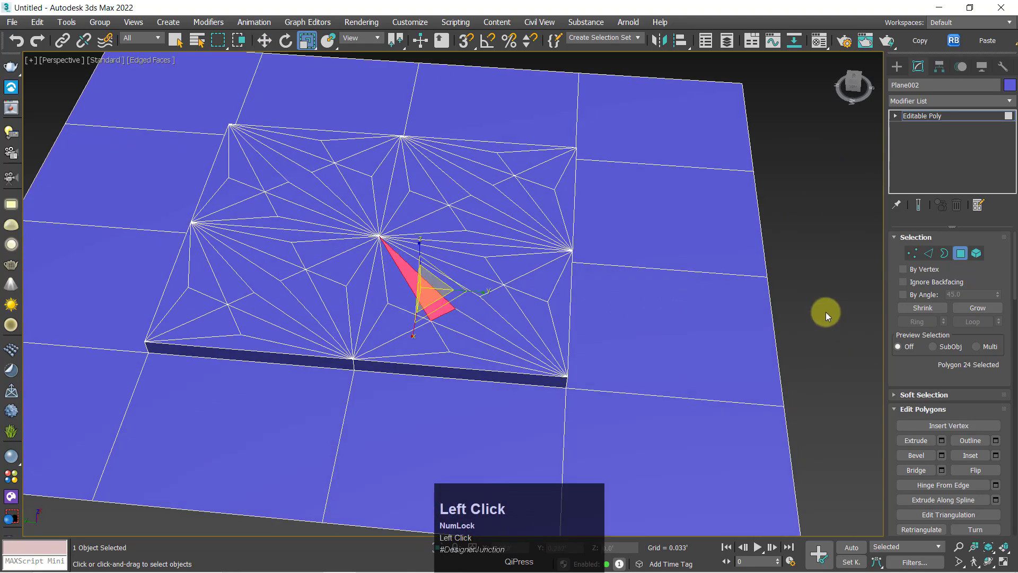
{"action": "key", "text": "w"}
{"action": "left_click", "coordinate": [877, 187]}
{"action": "key", "text": "z"}
{"action": "middle_click_drag", "start_coordinate": [330, 345], "coordinate": [497, 349], "text": "alt"}
{"action": "scroll", "coordinate": [202, 300], "scroll_direction": "up", "scroll_amount": 3}
{"action": "key", "text": "F4"}
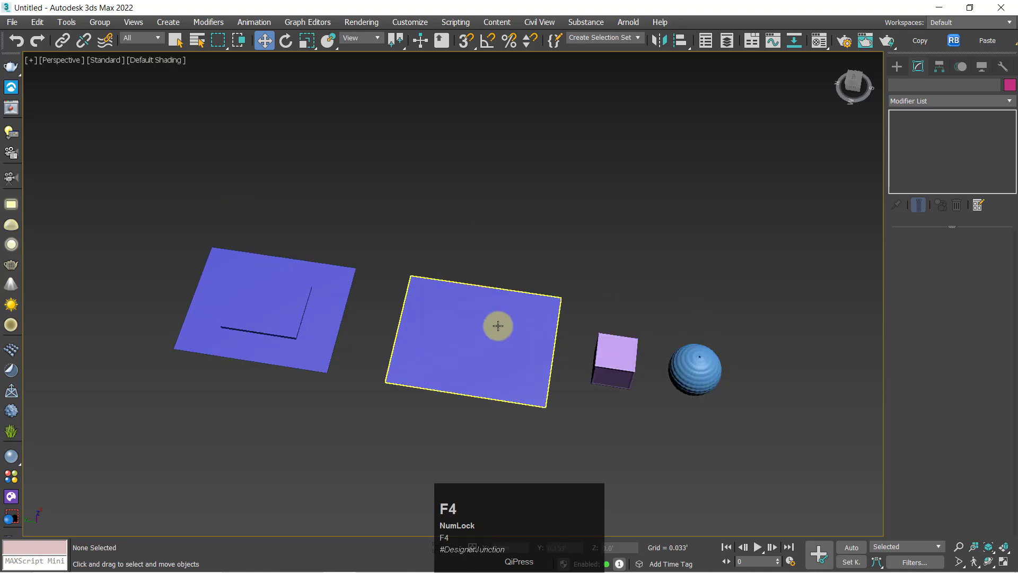
Examine the shaded box and sphere up close, and select the sphere to review its Tessellate settings
{"action": "left_click_drag", "start_coordinate": [97, 204], "coordinate": [822, 482]}
{"action": "key", "text": "z"}
{"action": "middle_click_drag", "start_coordinate": [821, 478], "coordinate": [795, 418], "text": "alt"}
{"action": "left_click_drag", "start_coordinate": [796, 323], "coordinate": [875, 475]}
{"action": "key", "text": "z"}
{"action": "middle_click_drag", "start_coordinate": [790, 451], "coordinate": [759, 421], "text": "alt"}
{"action": "left_click", "coordinate": [742, 414]}
{"action": "left_click", "coordinate": [492, 316]}
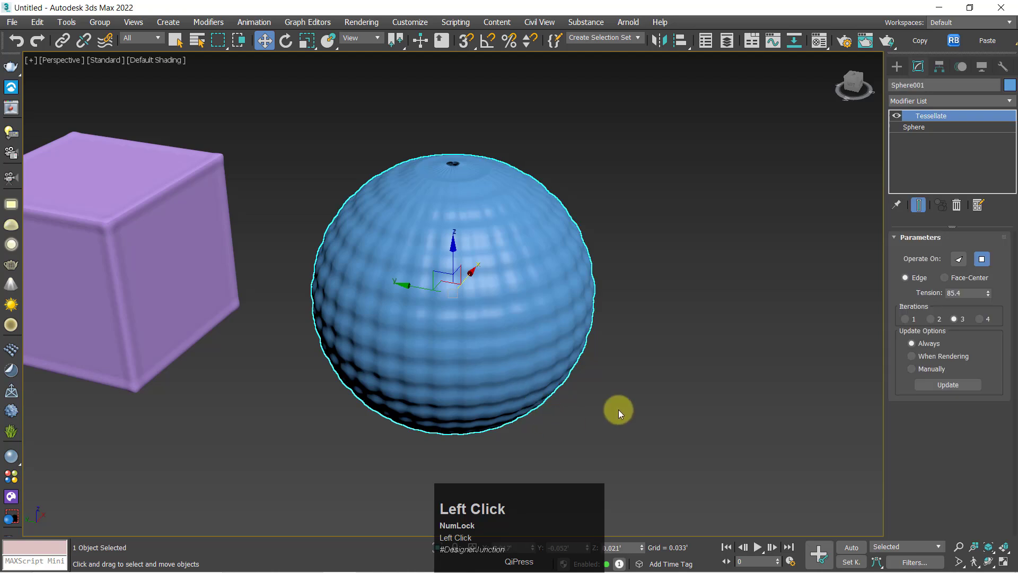
{"action": "left_click", "coordinate": [736, 413]}
Bring both planes, the box and the sphere into view, select all four, and clear the selection
{"action": "key", "text": "z"}
{"action": "middle_click_drag", "start_coordinate": [636, 379], "coordinate": [592, 363], "text": "alt"}
{"action": "left_click_drag", "start_coordinate": [121, 124], "coordinate": [846, 440]}
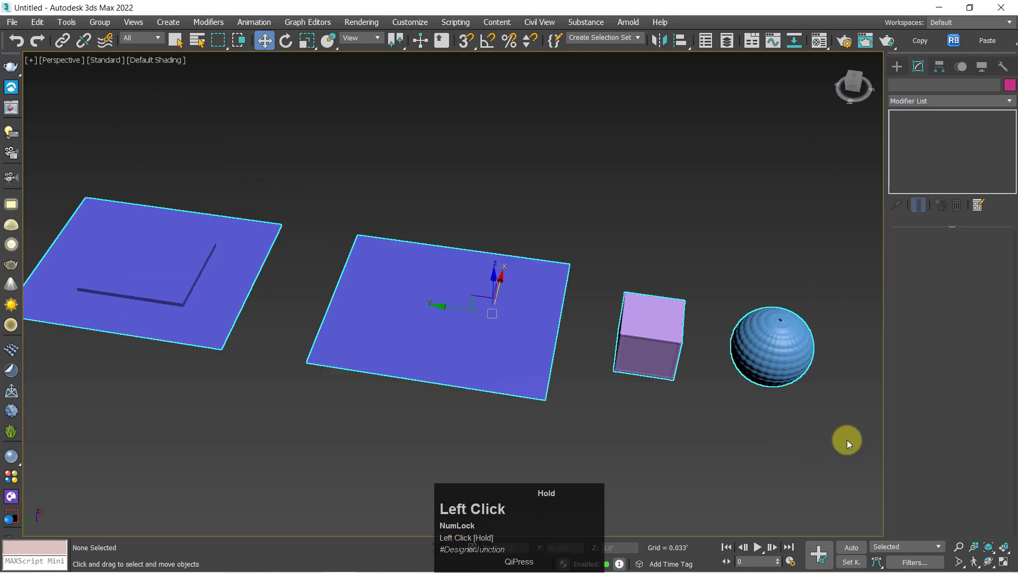
{"action": "left_click", "coordinate": [776, 455]}
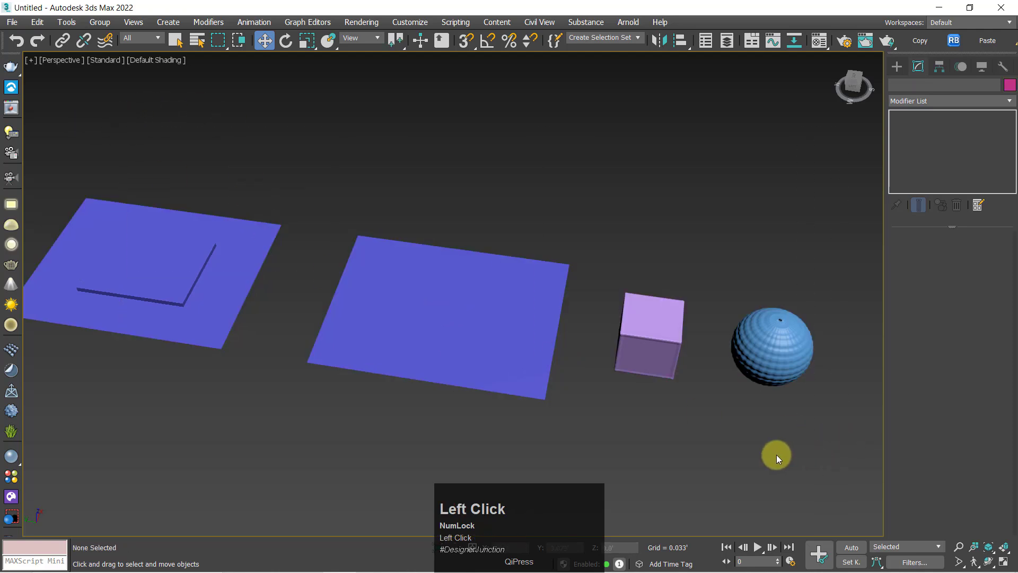
Select the plane with the raised centre and inspect its mesh in wireframe and in edged-faces shading
{"action": "left_click", "coordinate": [164, 279]}
{"action": "key", "text": "F5"}
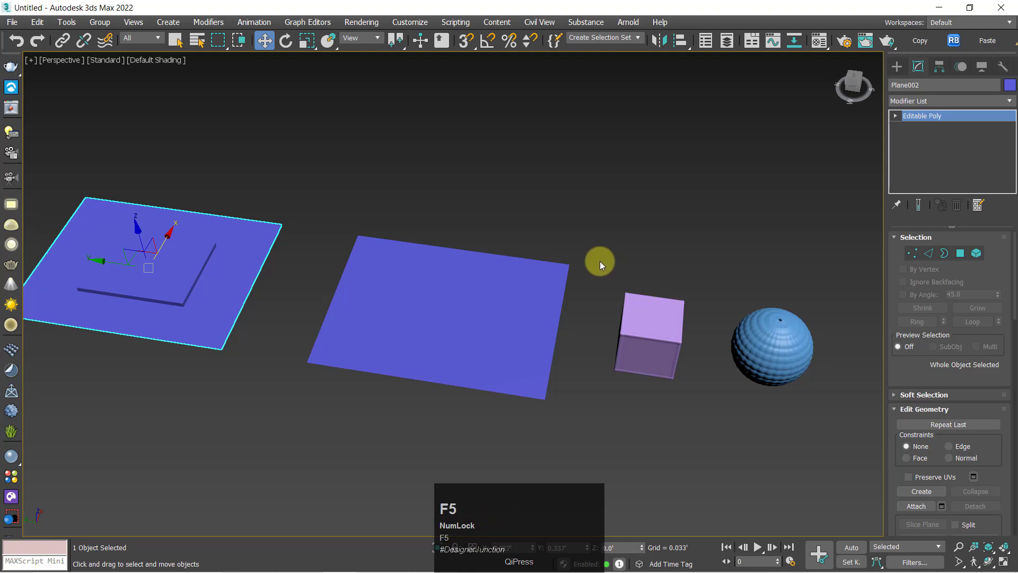
{"action": "key", "text": "F3"}
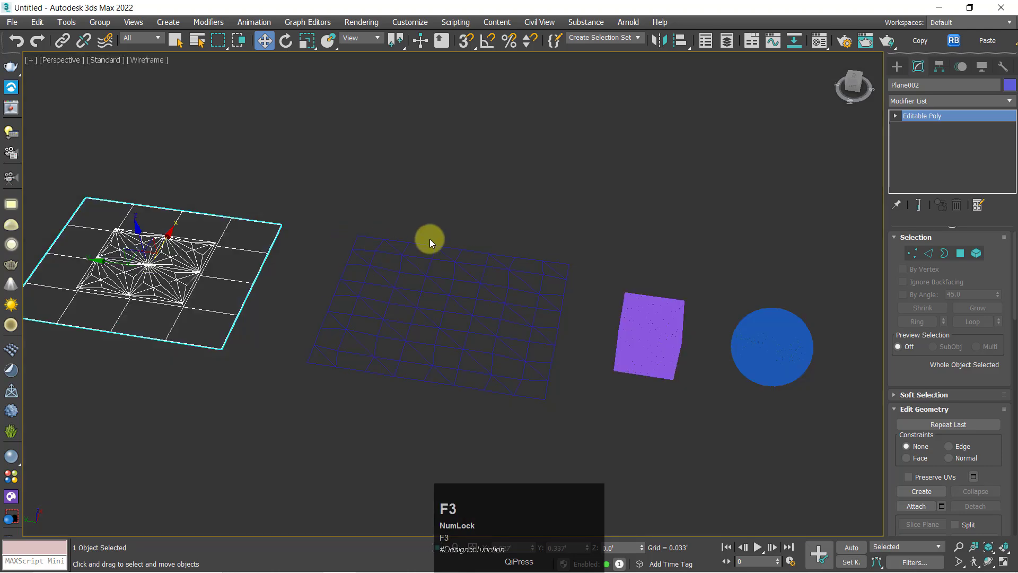
{"action": "key", "text": "F3"}
{"action": "key", "text": "F4"}
{"action": "middle_click_drag", "start_coordinate": [554, 249], "coordinate": [581, 278], "text": "alt"}
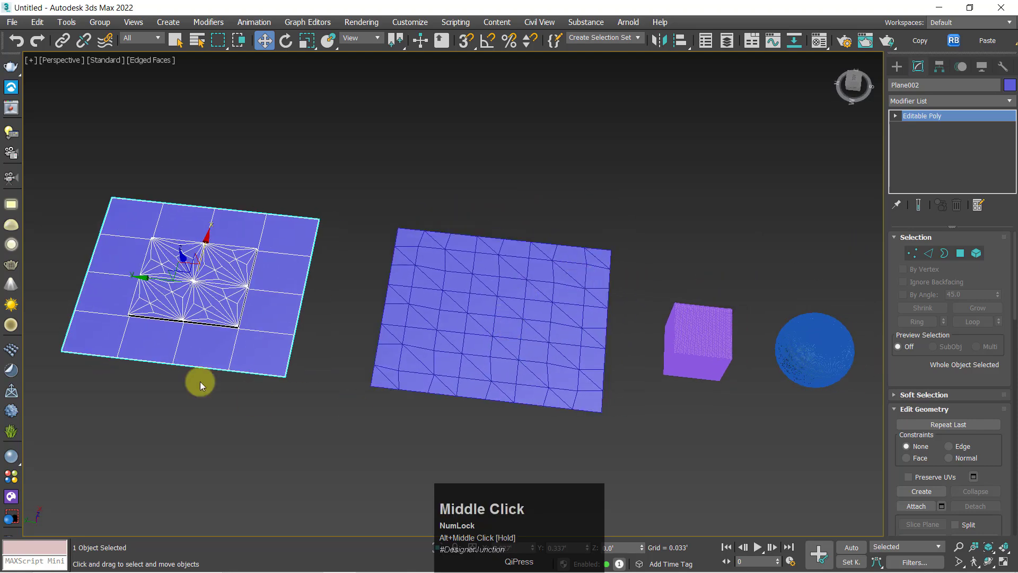
{"action": "middle_click_drag", "start_coordinate": [219, 331], "coordinate": [232, 344]}
Select the plane beside the box and examine its Edge-tessellated mesh from a lower angle
{"action": "left_click", "coordinate": [444, 293]}
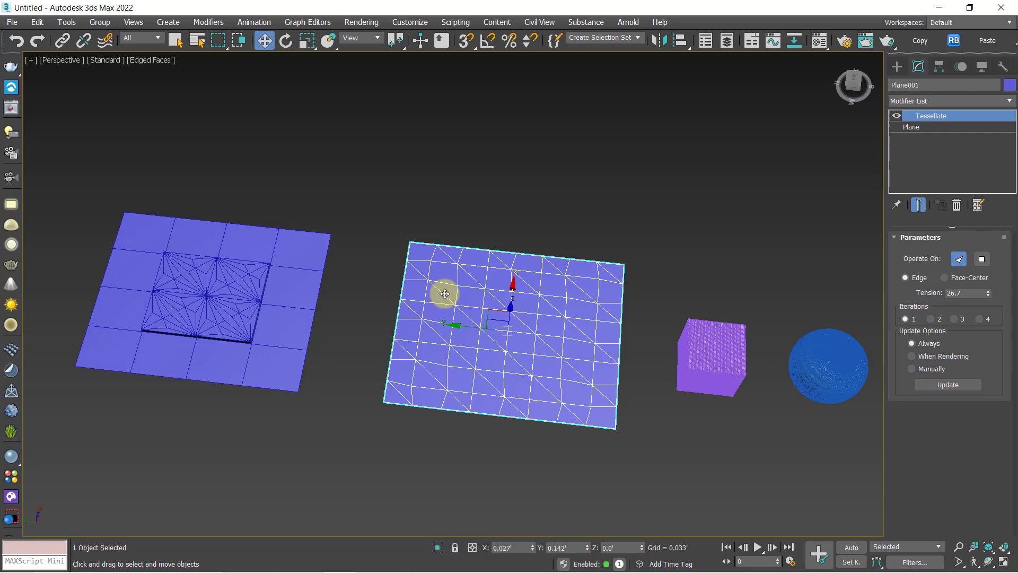
{"action": "middle_click_drag", "start_coordinate": [672, 363], "coordinate": [552, 307]}
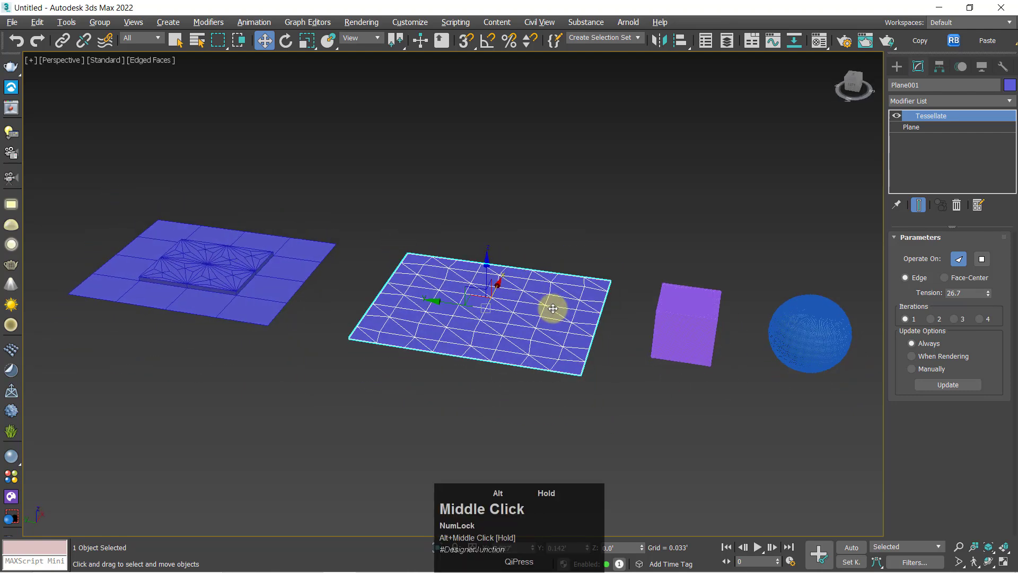
{"action": "scroll", "coordinate": [834, 343], "scroll_direction": "up", "scroll_amount": 4}
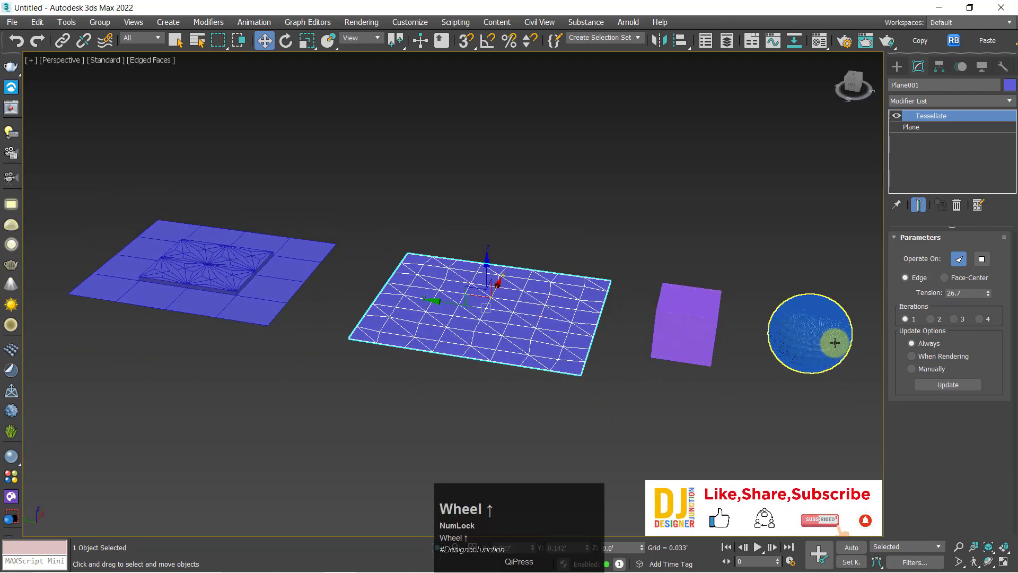
Turn off edged faces and examine the unselected box and sphere up close as smooth shaded surfaces
{"action": "left_click", "coordinate": [819, 339]}
{"action": "middle_click_drag", "start_coordinate": [819, 339], "coordinate": [727, 334]}
{"action": "left_click", "coordinate": [727, 334]}
{"action": "mouse_move", "coordinate": [496, 293]}
{"action": "middle_mouse_down", "text": "alt"}
{"action": "mouse_move", "coordinate": [553, 296]}
{"action": "mouse_move", "coordinate": [562, 302]}
{"action": "mouse_move", "coordinate": [545, 320]}
{"action": "middle_mouse_up", "text": "alt"}
{"action": "key", "text": "F4"}
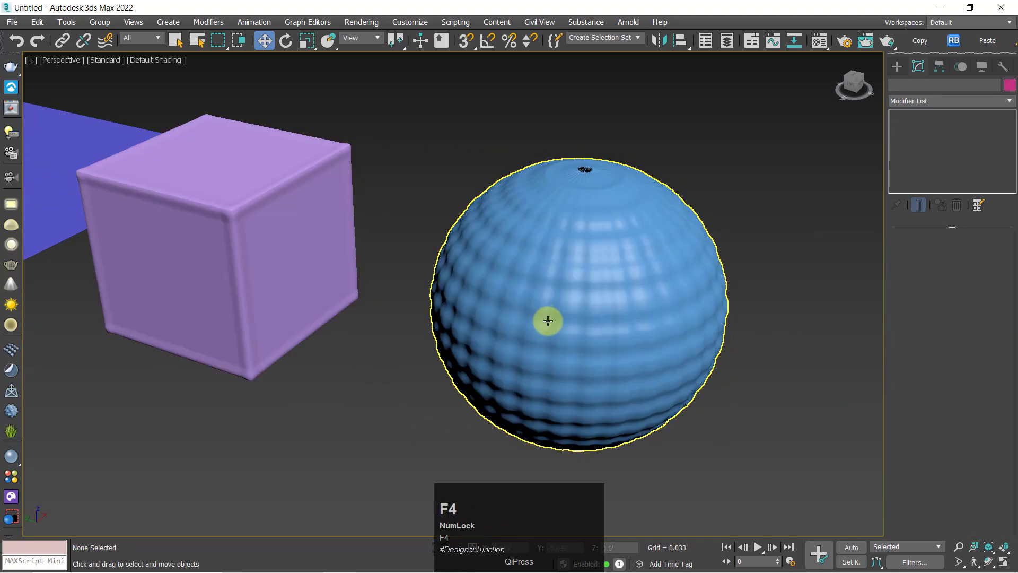
{"action": "middle_click_drag", "start_coordinate": [636, 345], "coordinate": [493, 338], "text": "alt"}
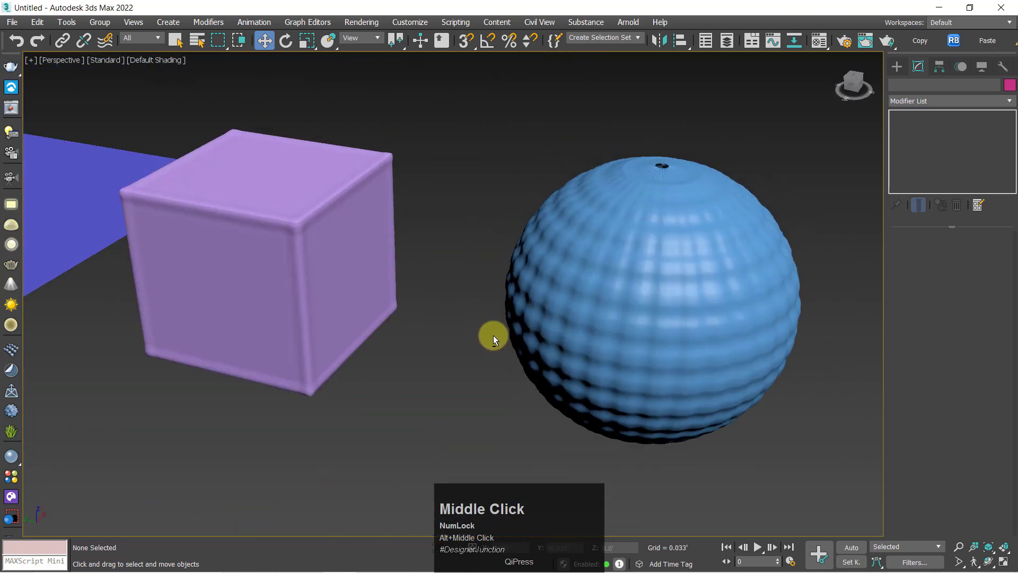
{"action": "left_click", "coordinate": [484, 386]}
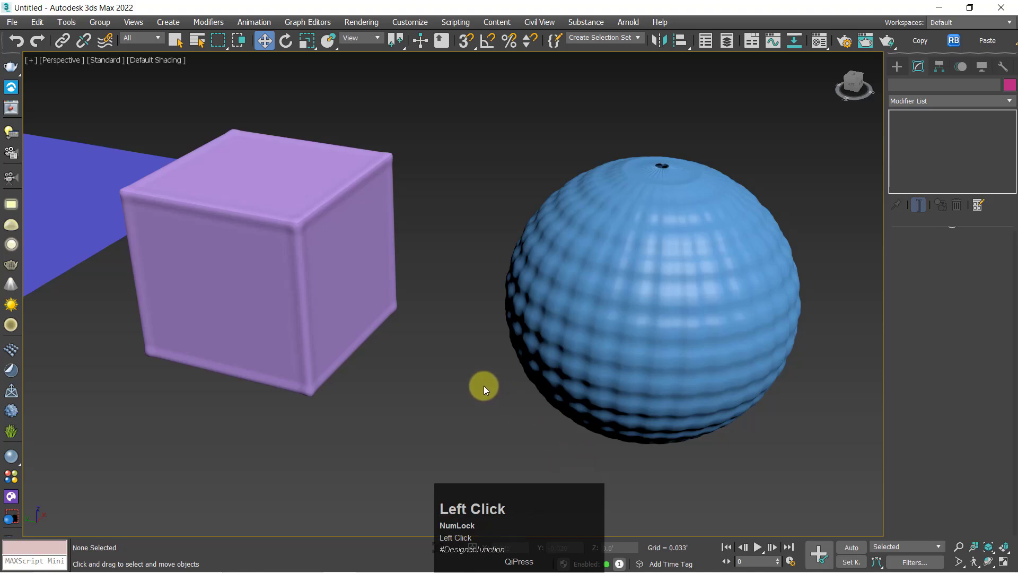